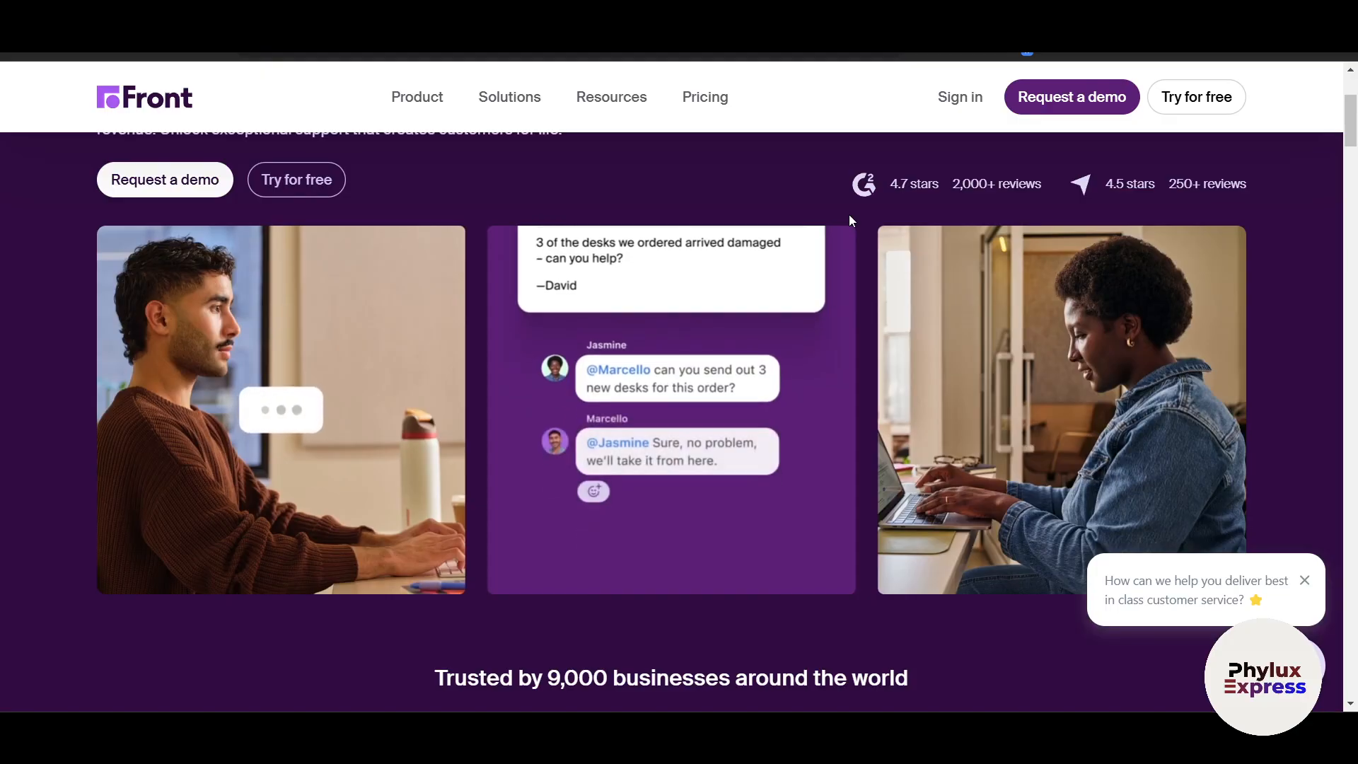
# - Look through Front's homepage, including its category awards, product preview and customer testimonial
pyautogui.scroll(-15, 851, 220)
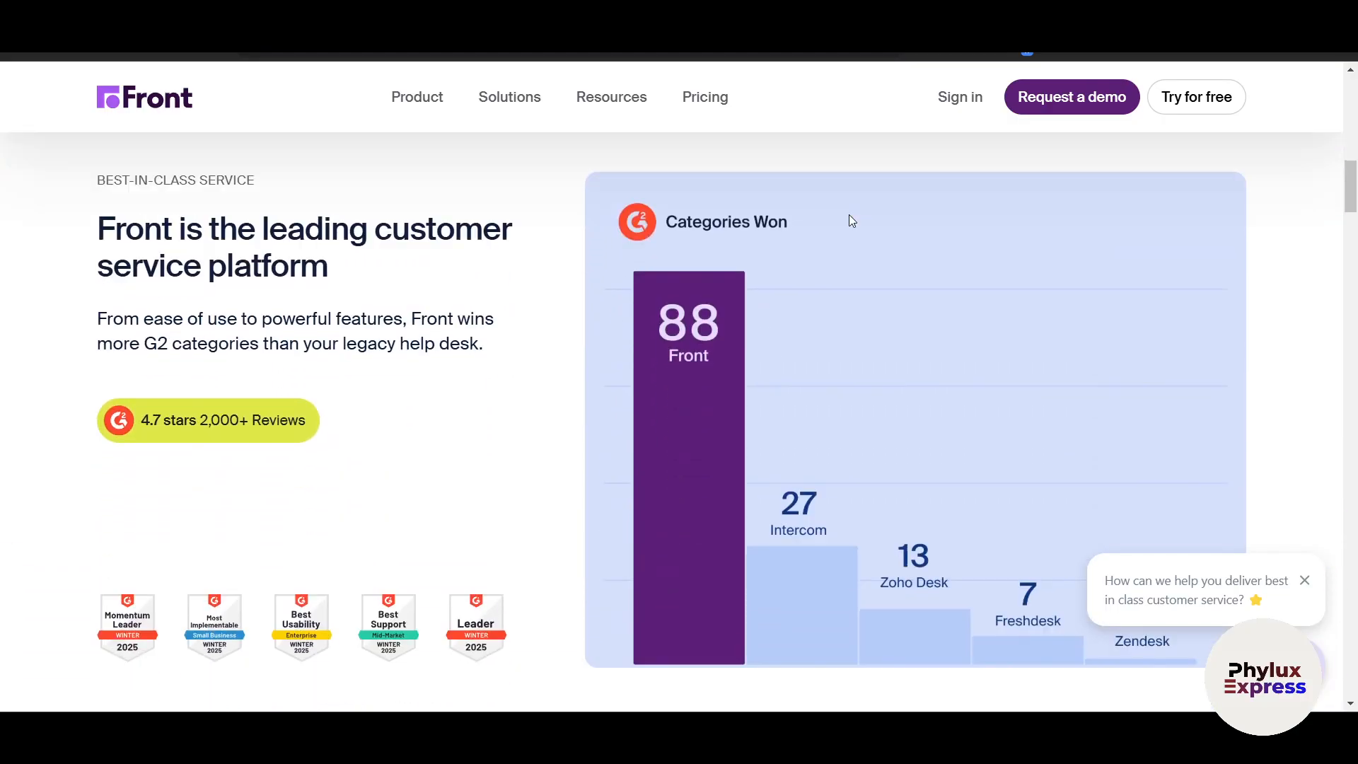
pyautogui.scroll(-1, 851, 221)
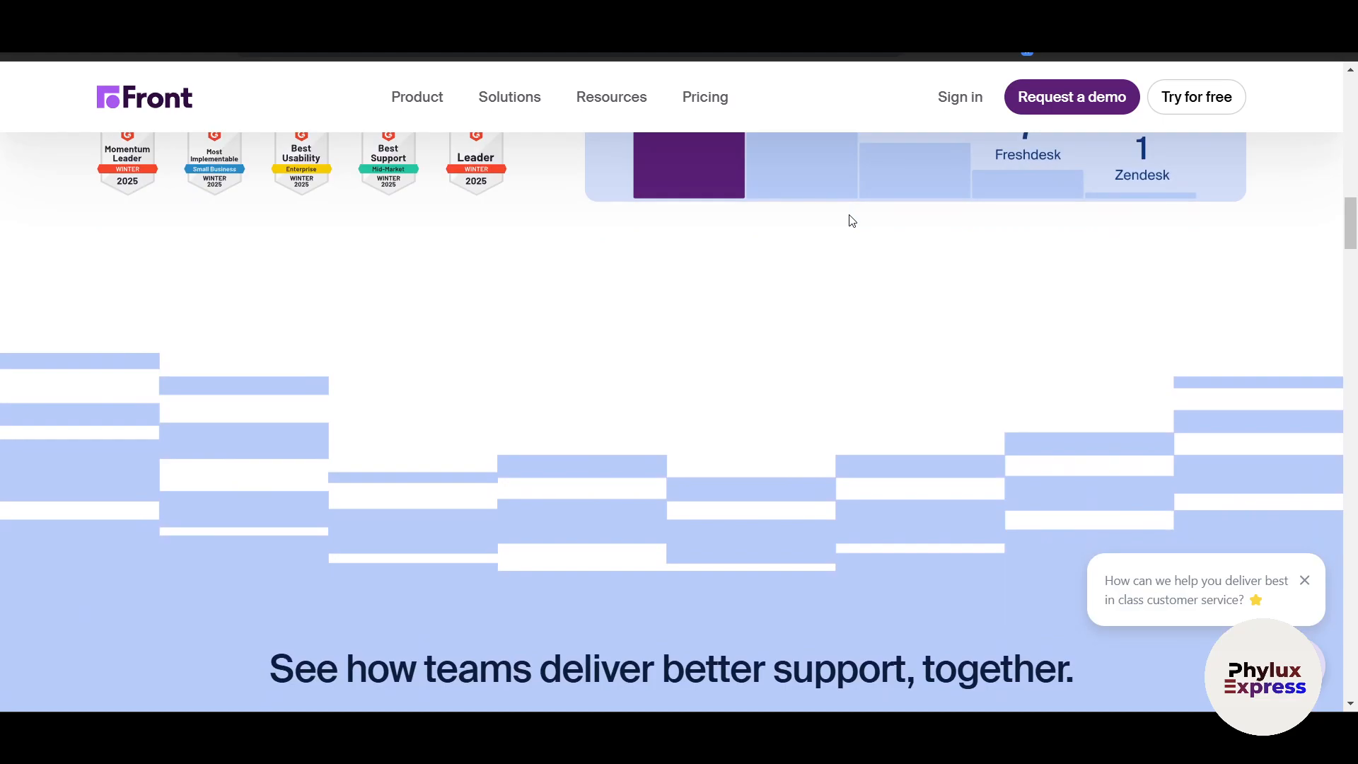
pyautogui.scroll(-10, 851, 221)
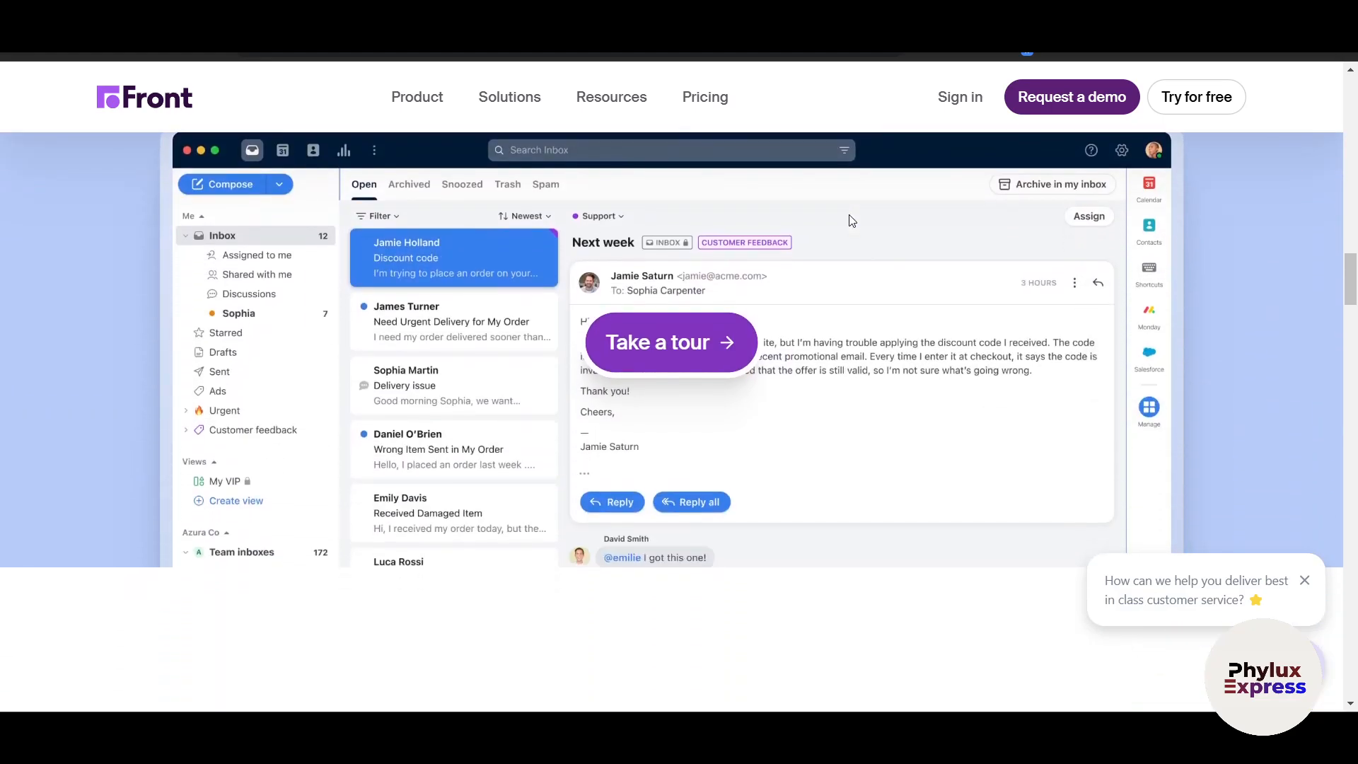
pyautogui.scroll(-5, 852, 221)
pyautogui.scroll(-4, 819, 379)
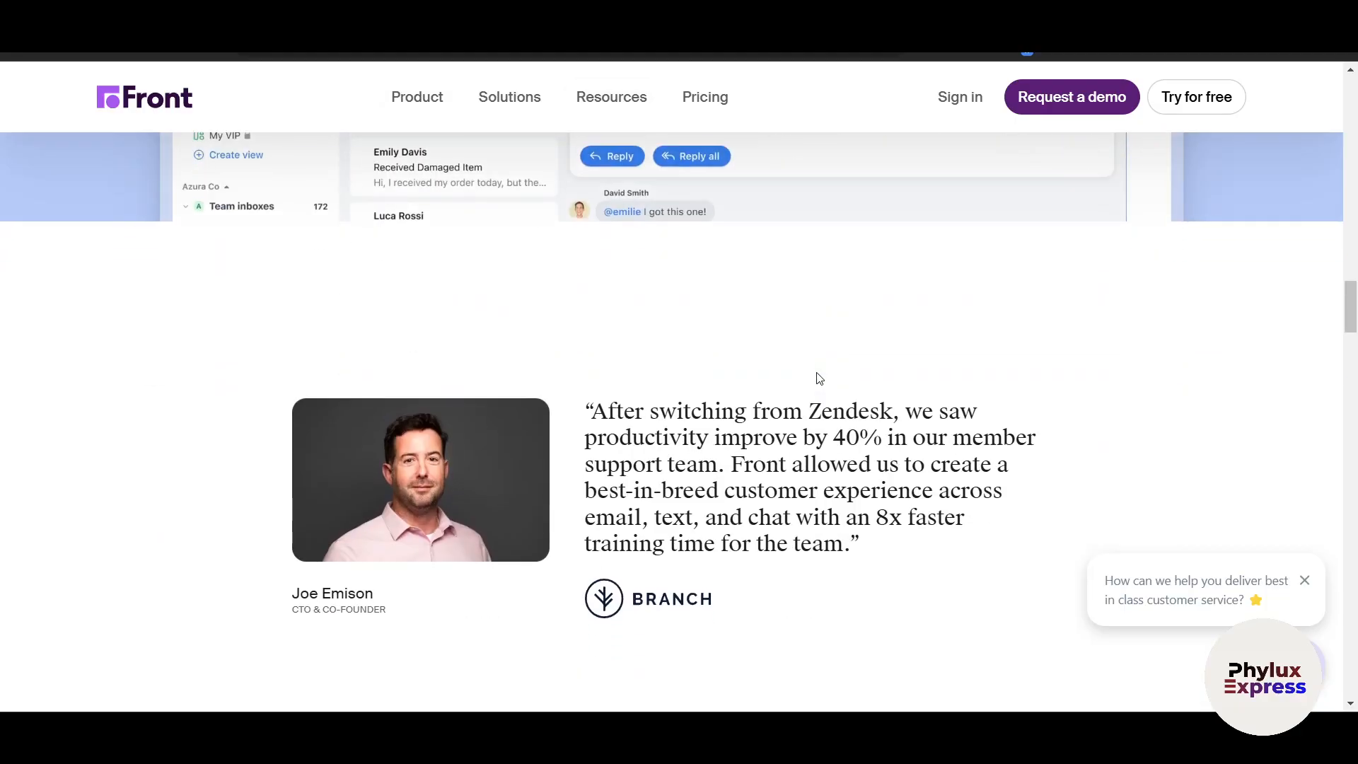
pyautogui.scroll(-3, 819, 378)
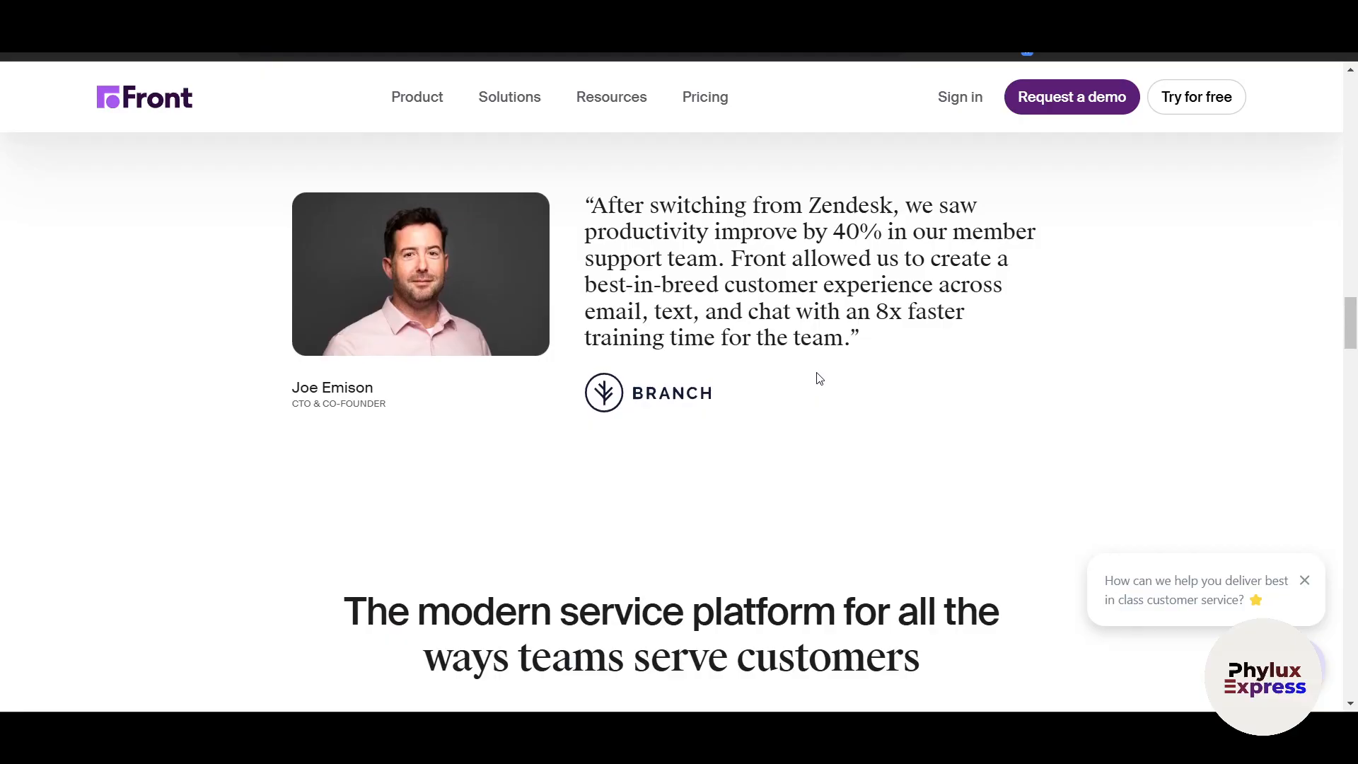
pyautogui.scroll(15, 819, 378)
pyautogui.hscroll(-5, 310, 288)
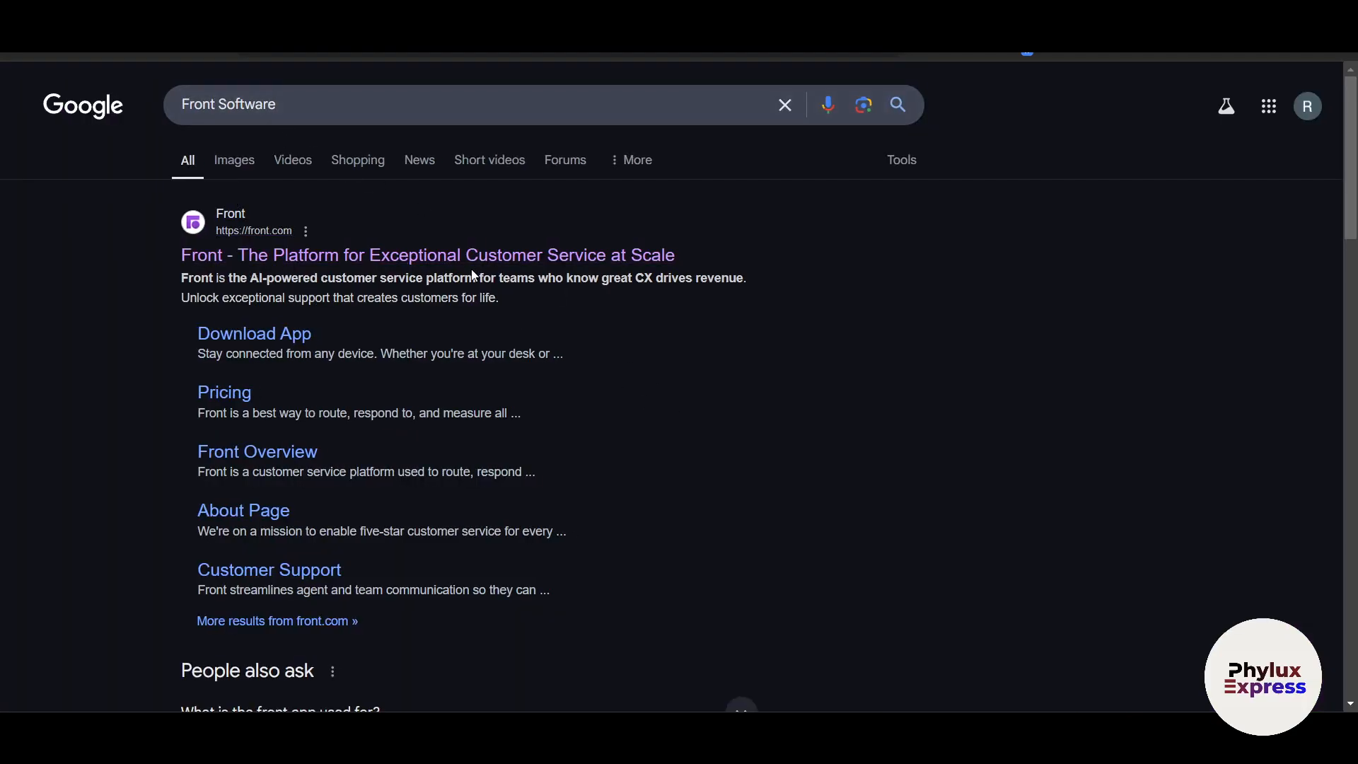
# - Open the Front website from the search results and review the plans on its pricing page
pyautogui.click(287, 241)
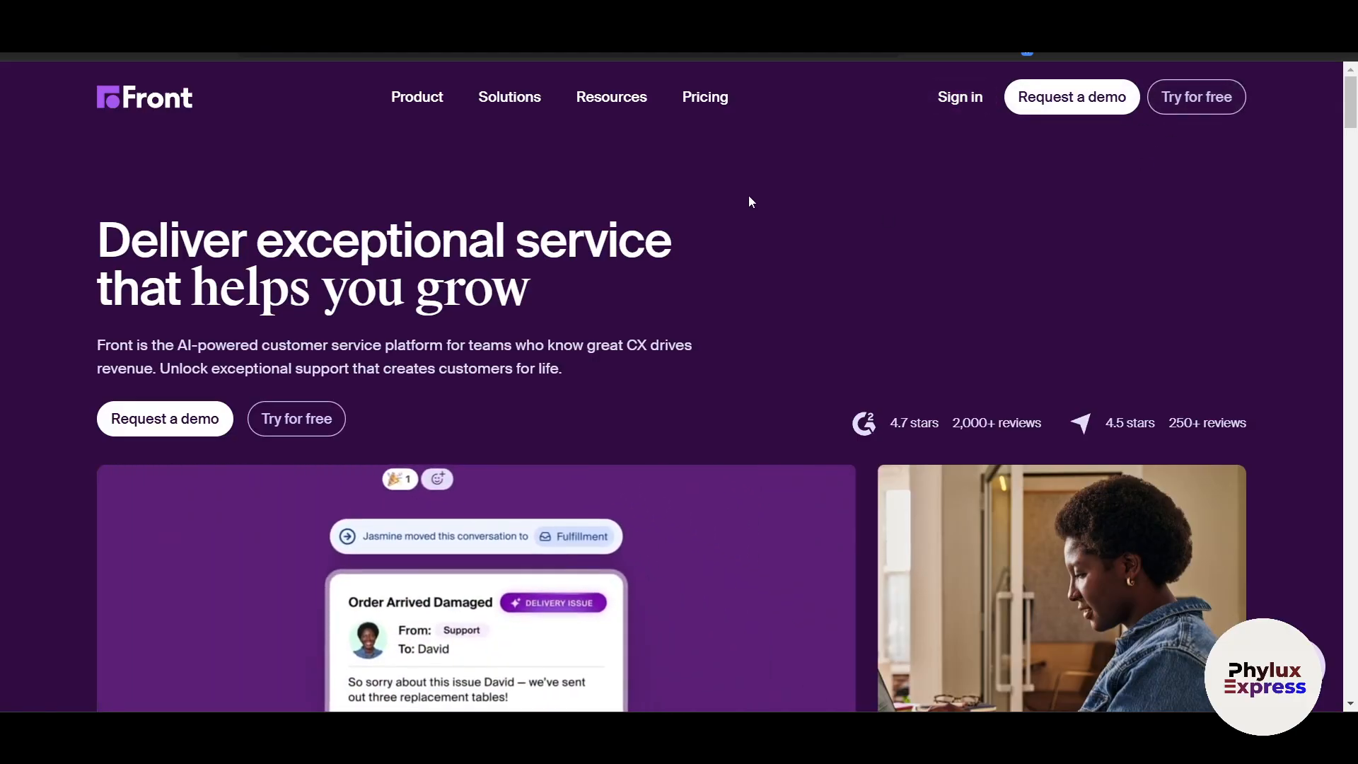
pyautogui.moveTo(634, 97)
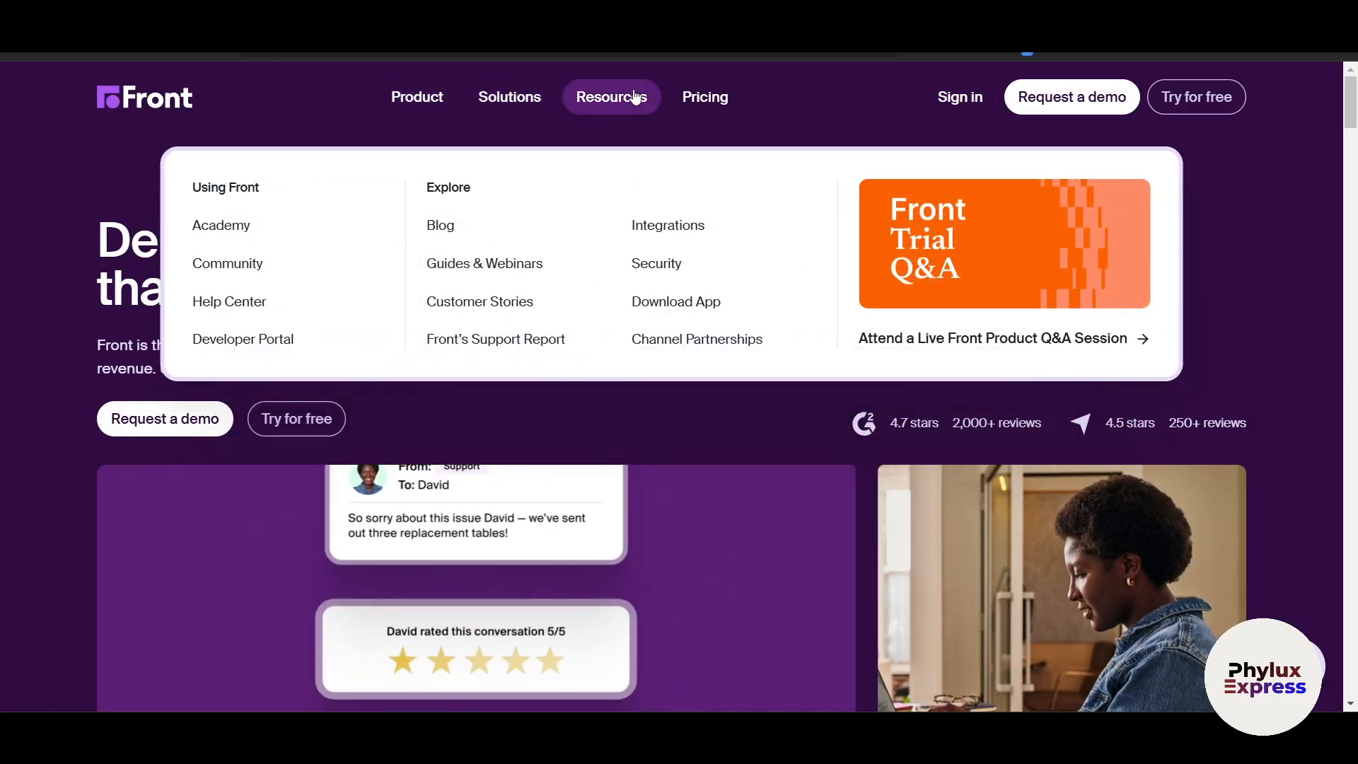
pyautogui.click(705, 97)
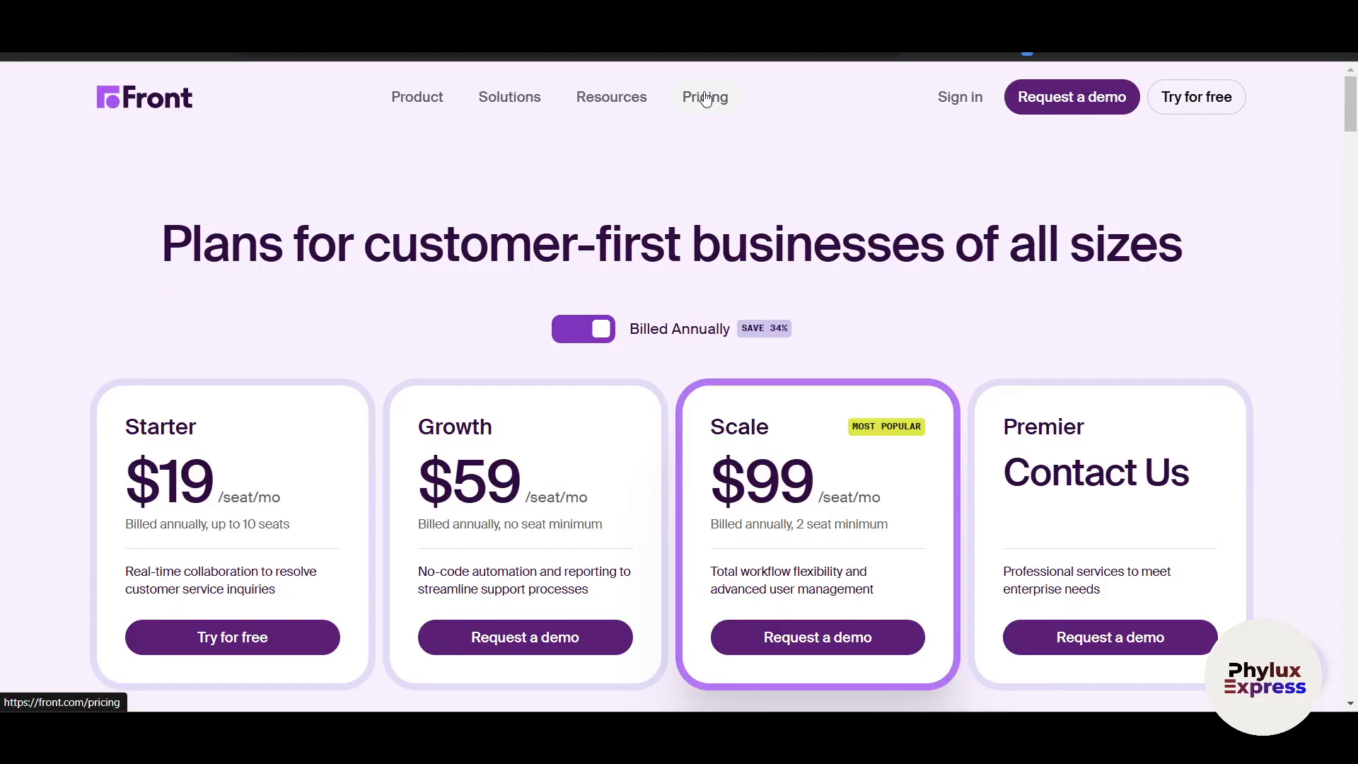
pyautogui.scroll(-4, 1212, 500)
pyautogui.scroll(2, 1215, 499)
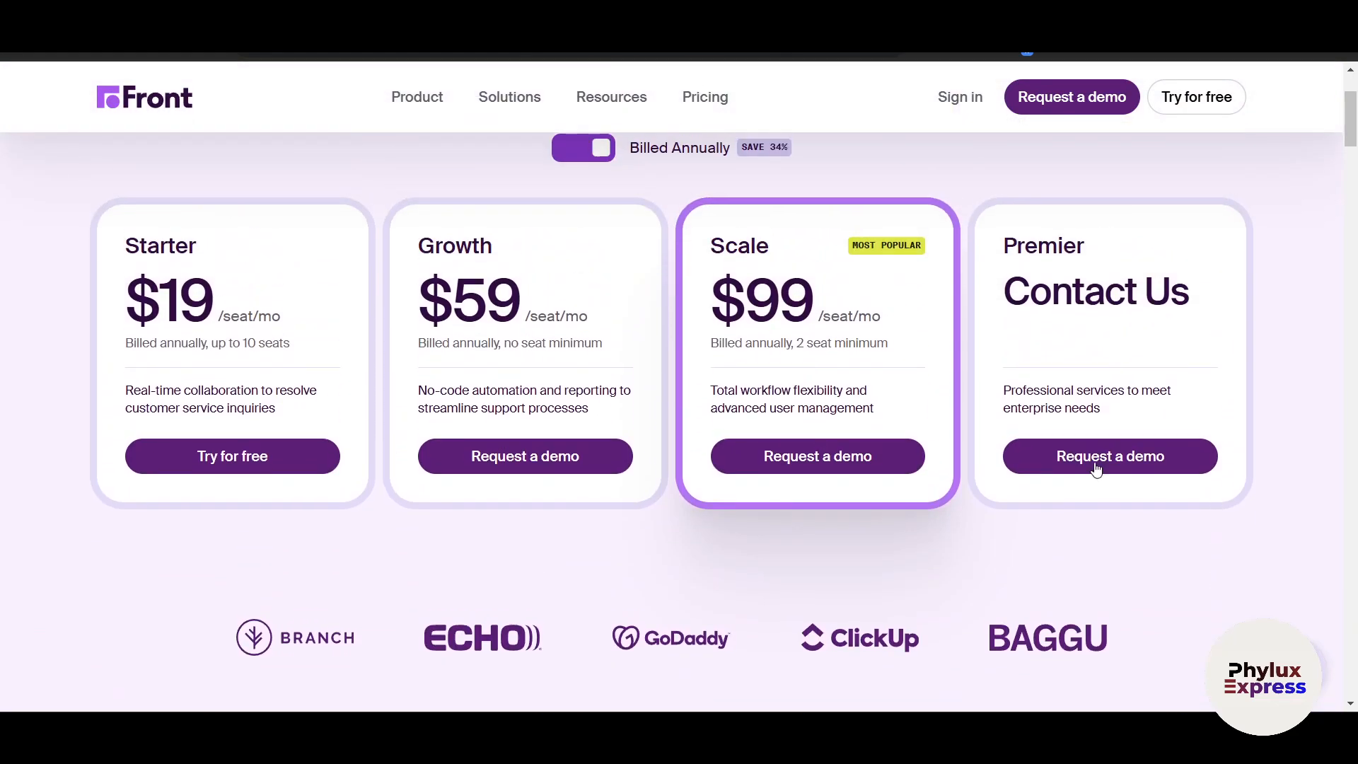
pyautogui.scroll(1, 860, 380)
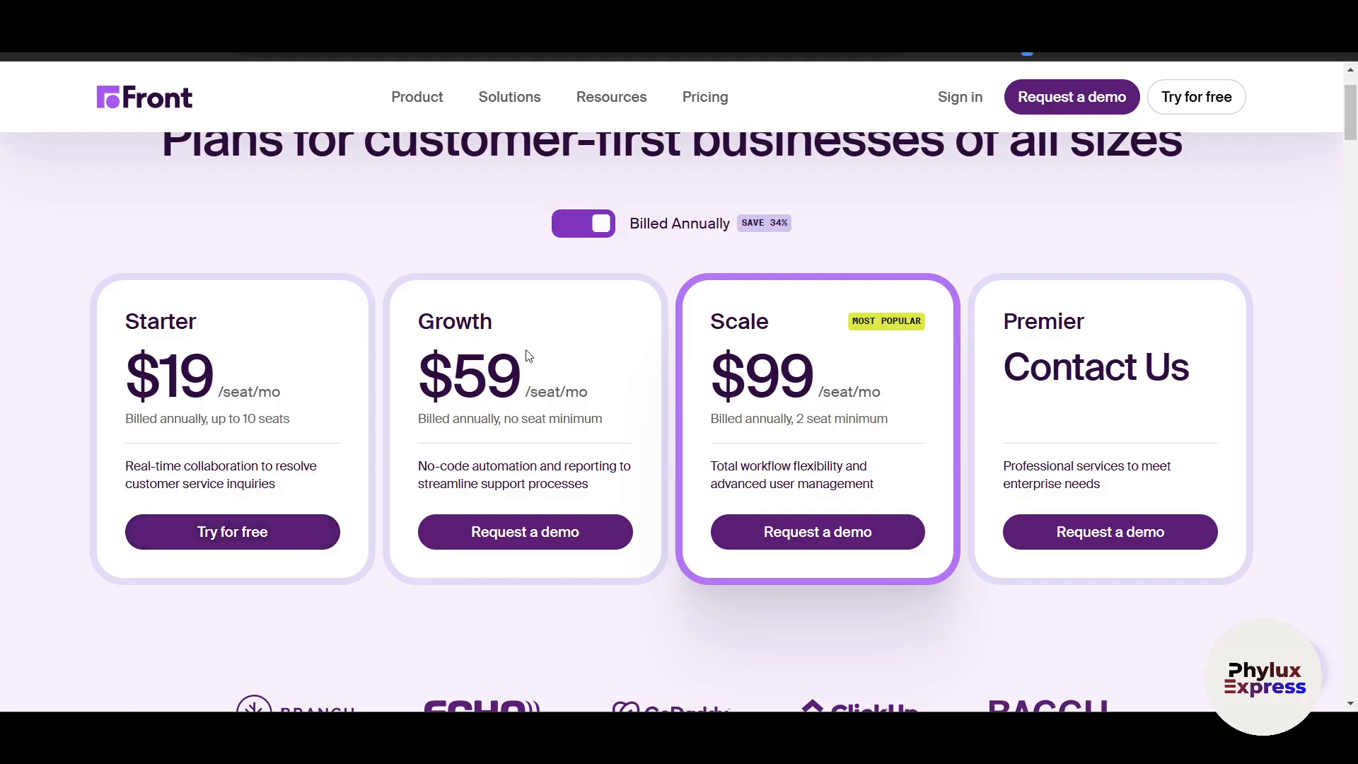
pyautogui.scroll(2, 755, 345)
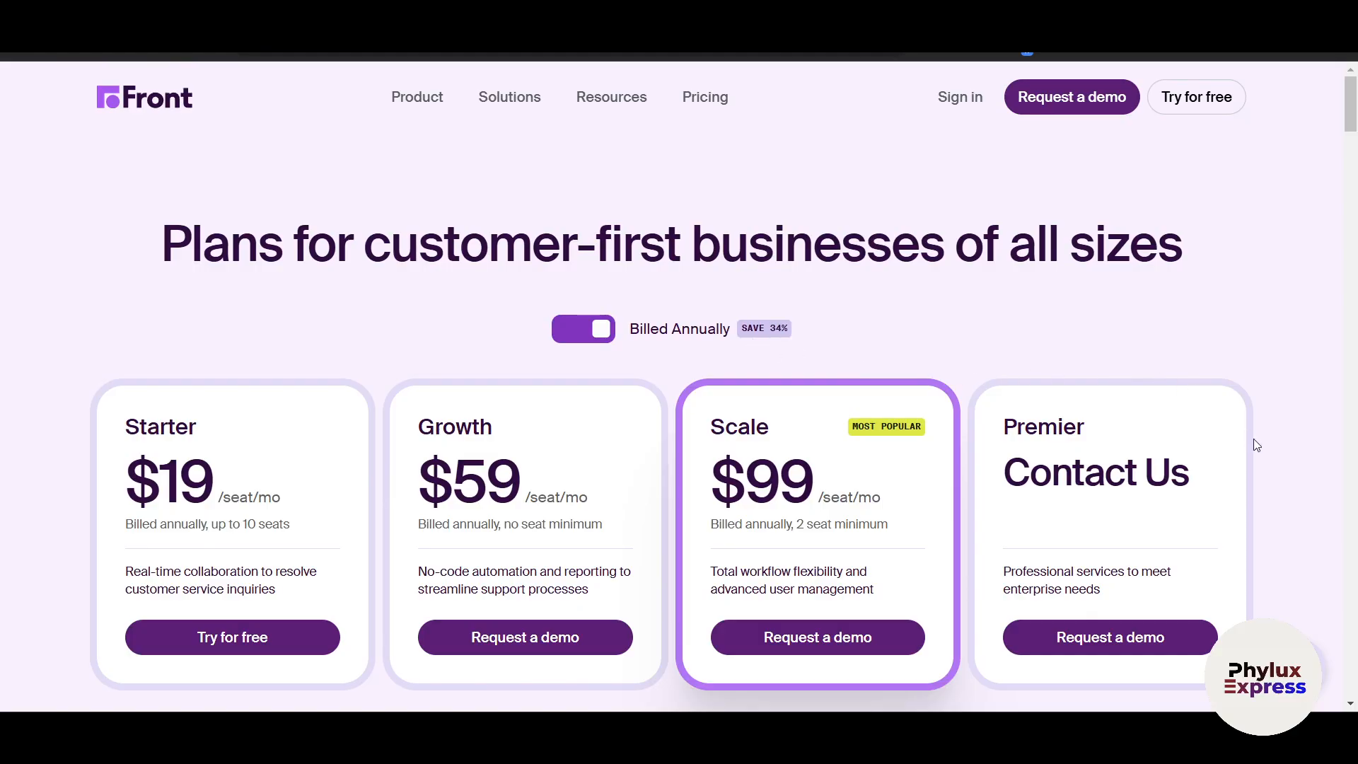
# - Compare plan prices under monthly and annual billing, leaving annual billing switched on
pyautogui.scroll(-1, 1256, 444)
pyautogui.scroll(1, 1256, 444)
pyautogui.scroll(-1, 1254, 439)
pyautogui.click(585, 280)
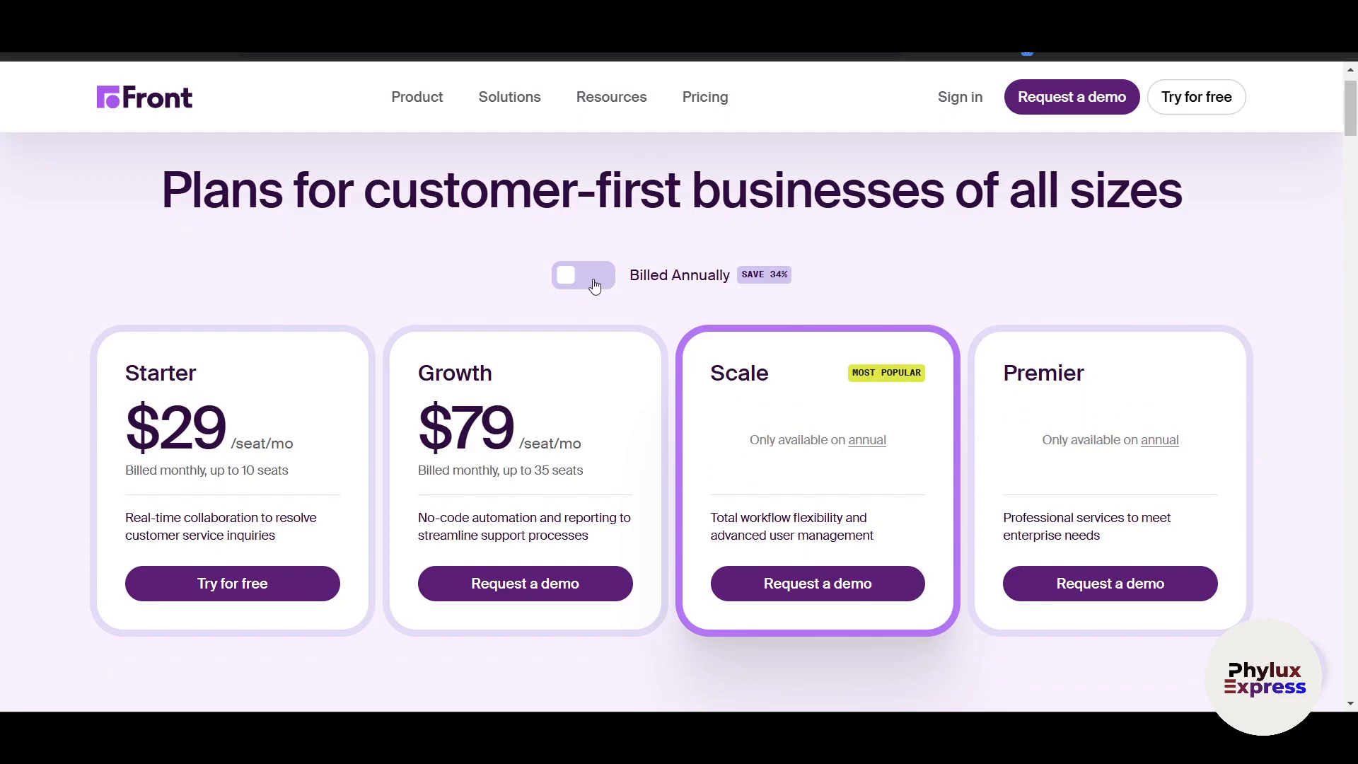
pyautogui.click(594, 285)
pyautogui.click(594, 285)
pyautogui.click(581, 286)
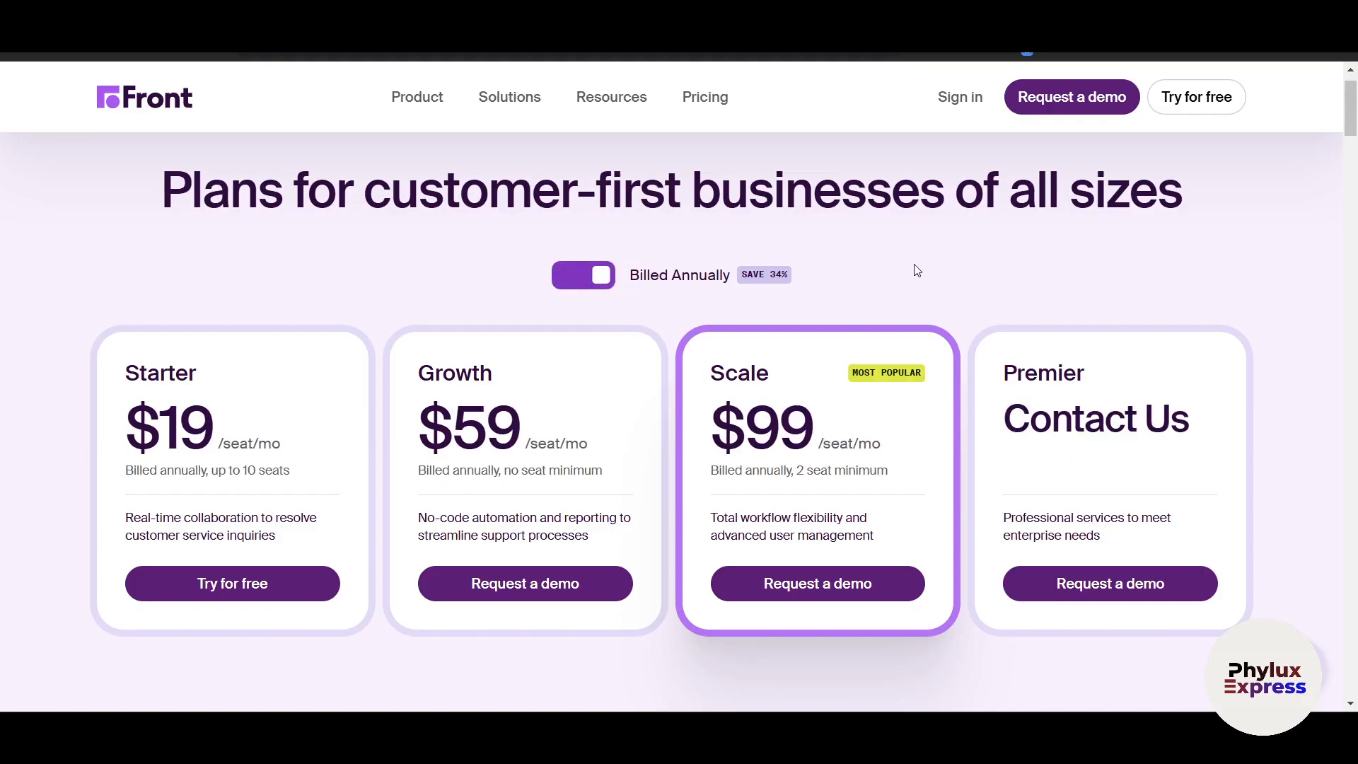
# - Open the free trial sign-up form and choose Other as the industry
pyautogui.scroll(1, 917, 271)
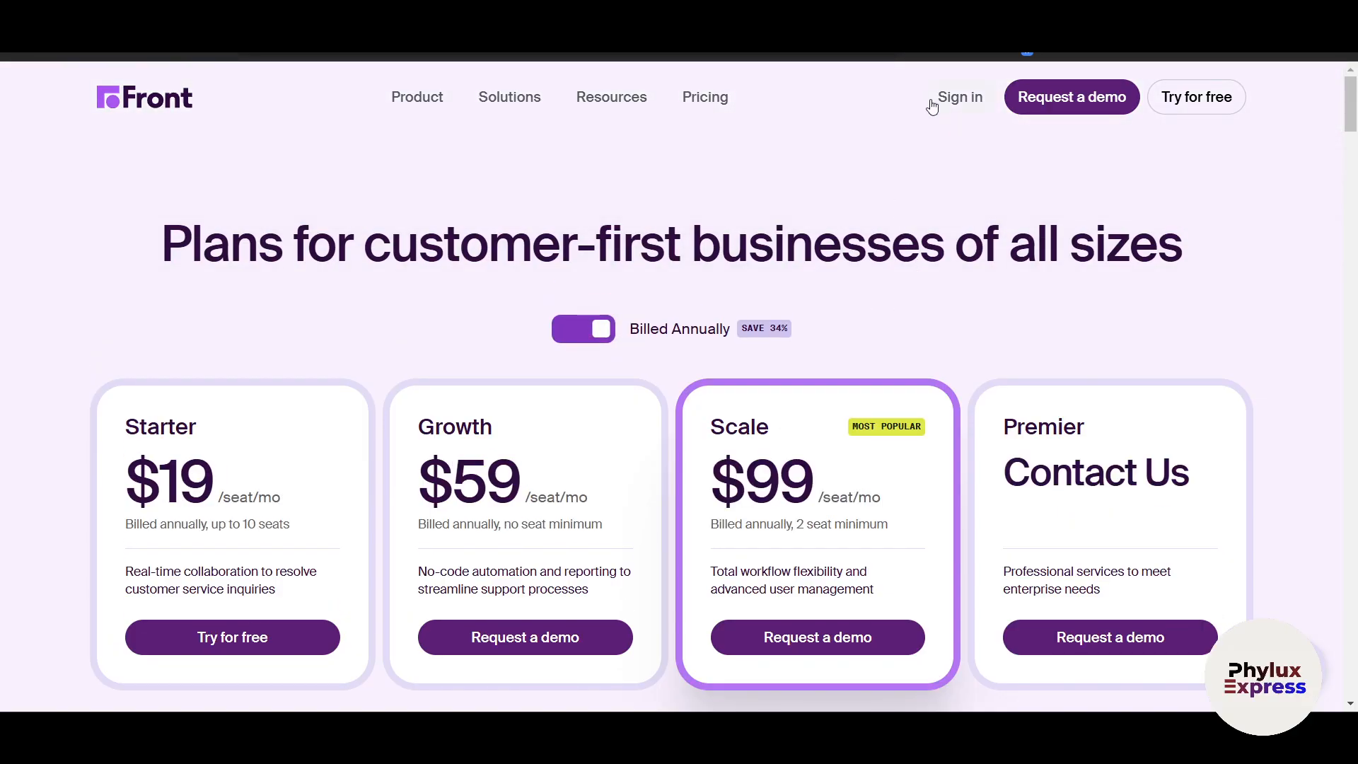
pyautogui.click(1205, 103)
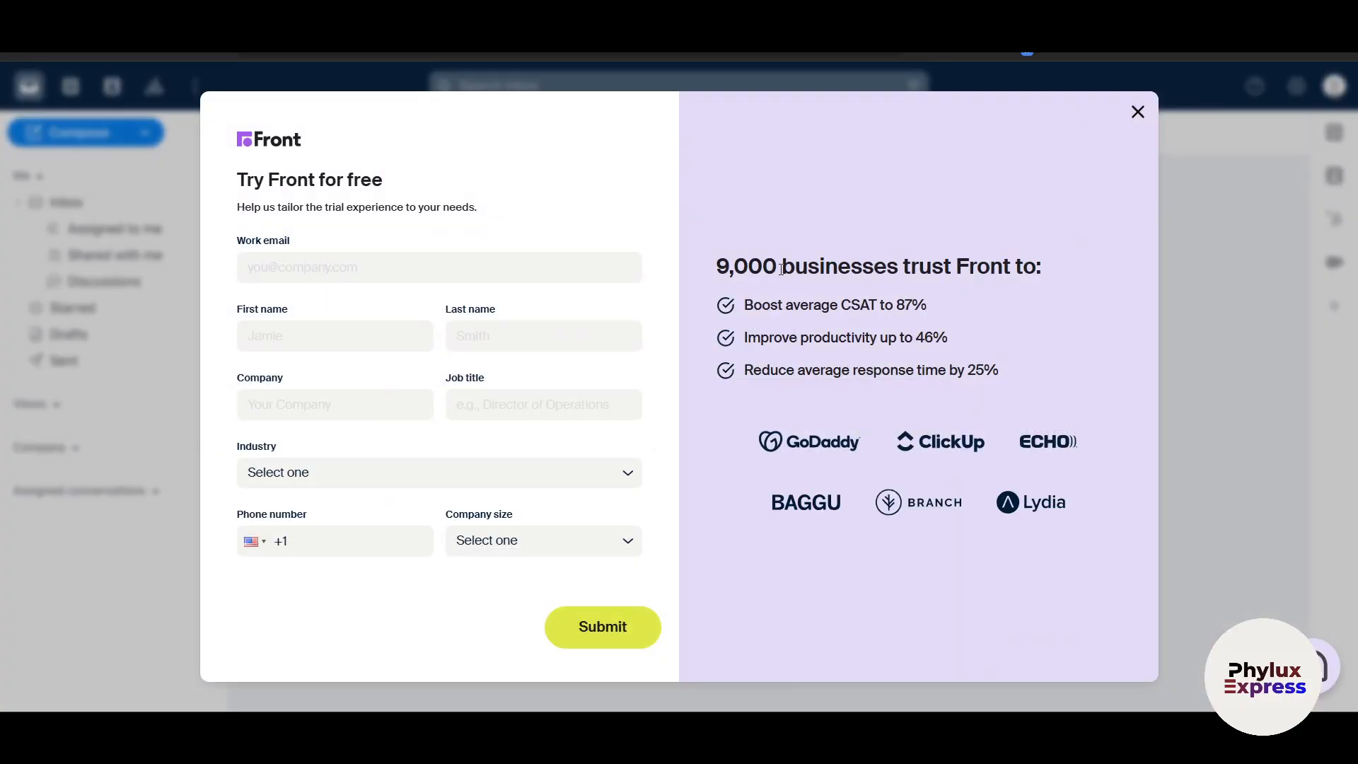
pyautogui.click(300, 266)
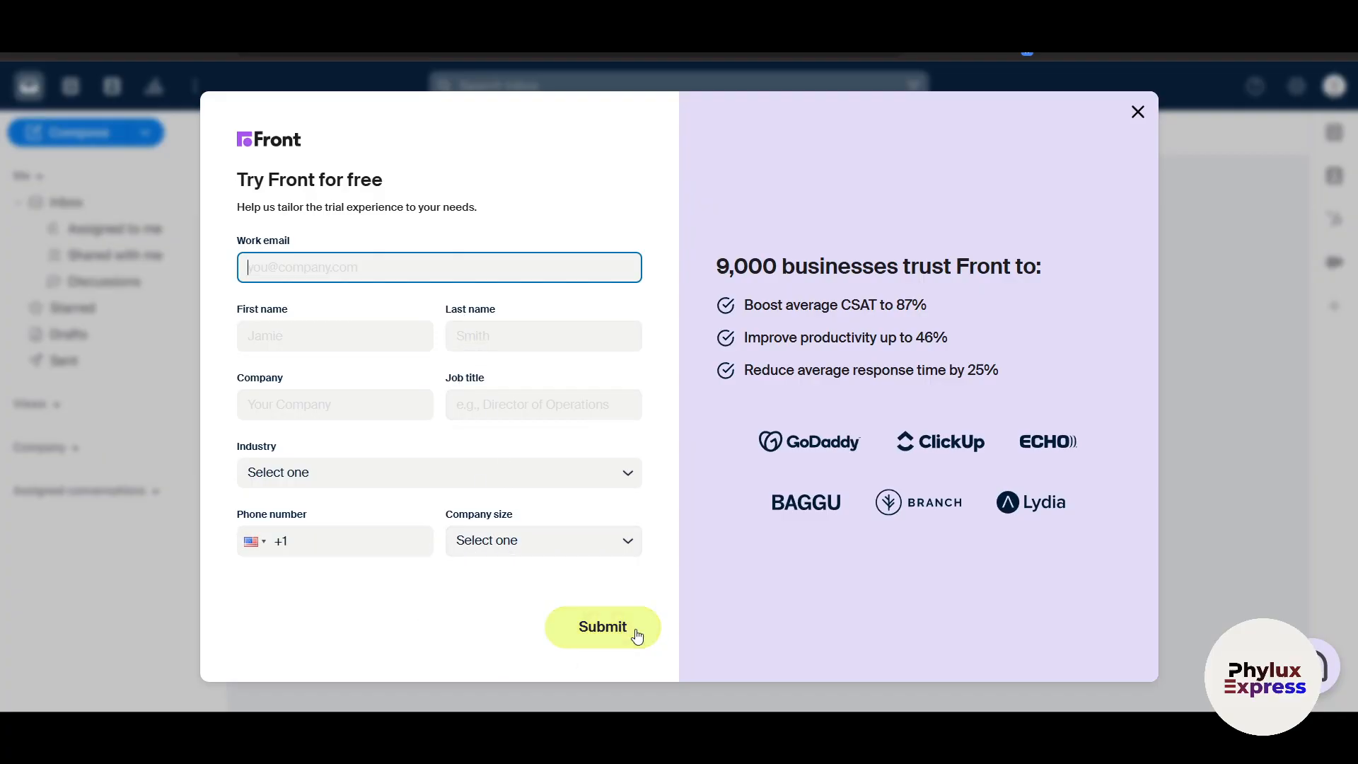
pyautogui.click(588, 631)
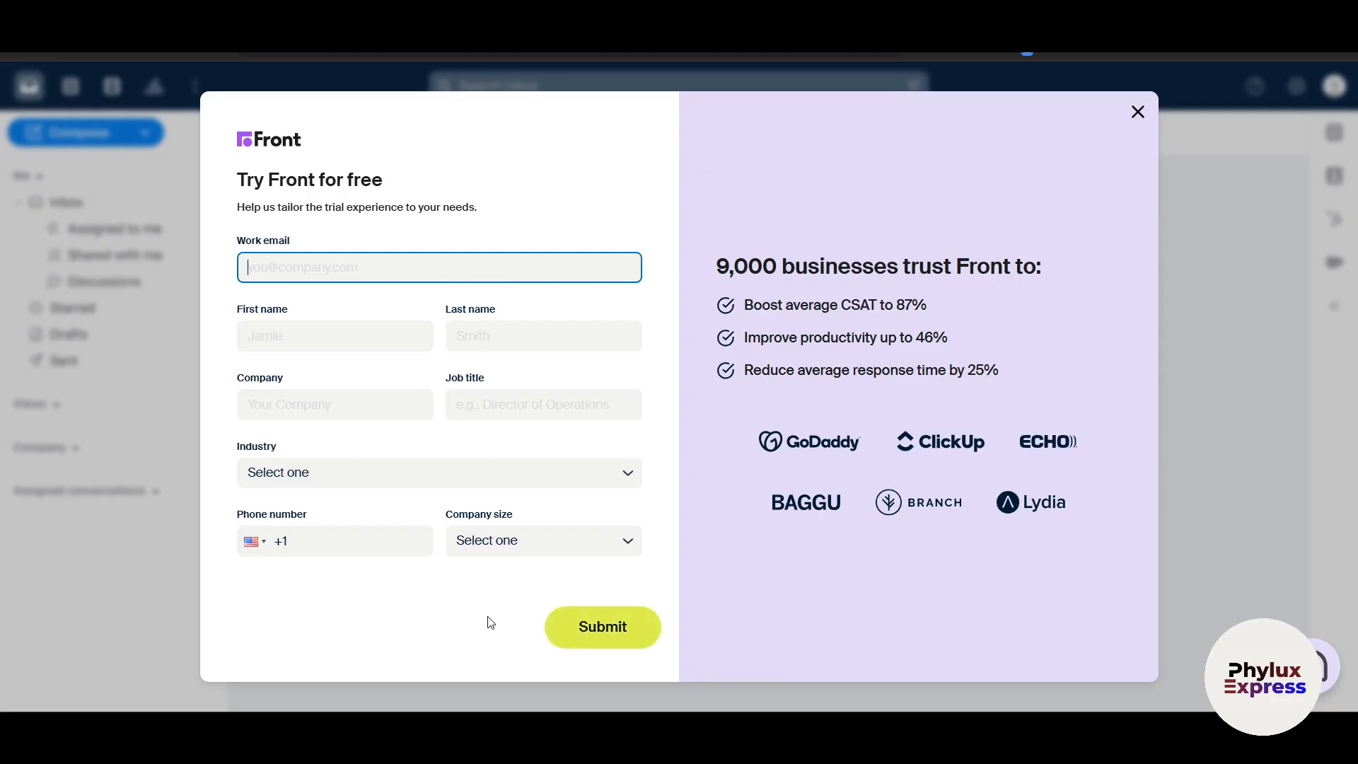
pyautogui.click(424, 472)
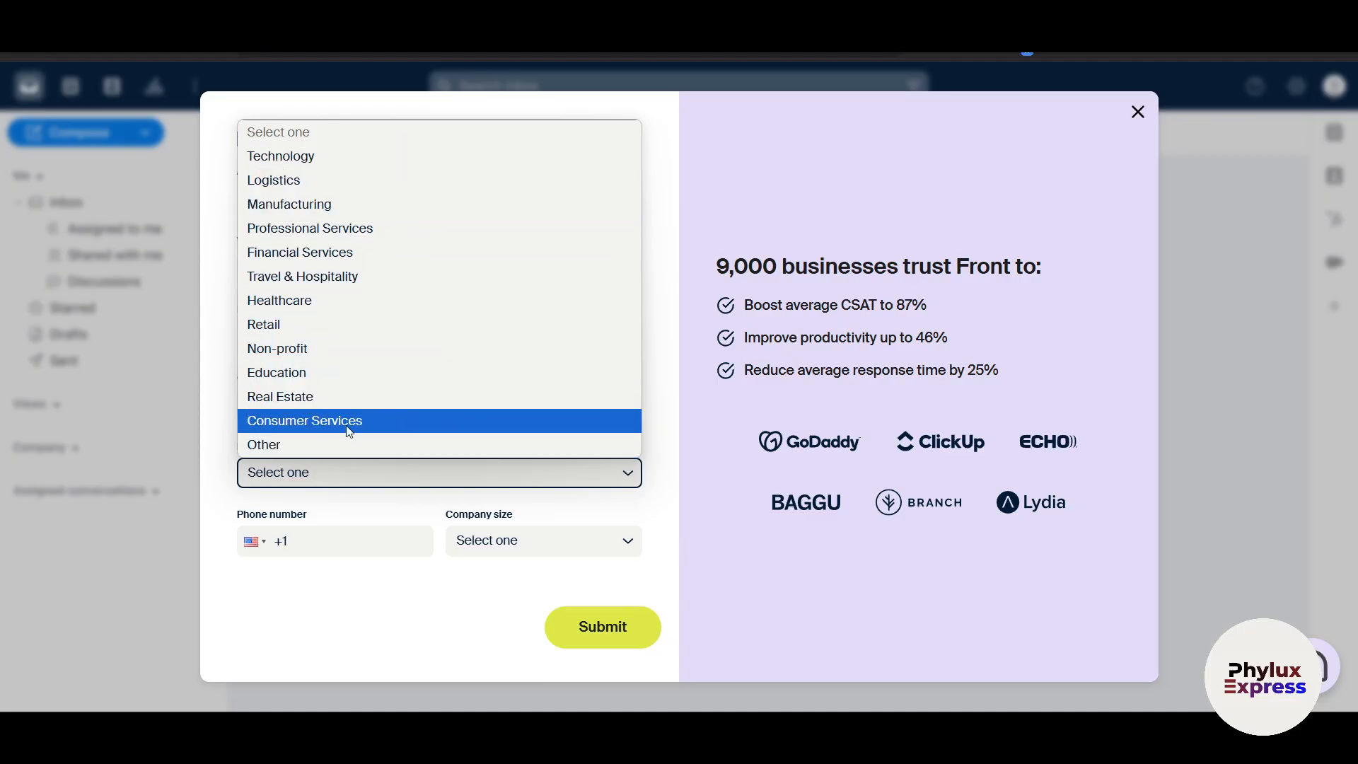
pyautogui.click(300, 445)
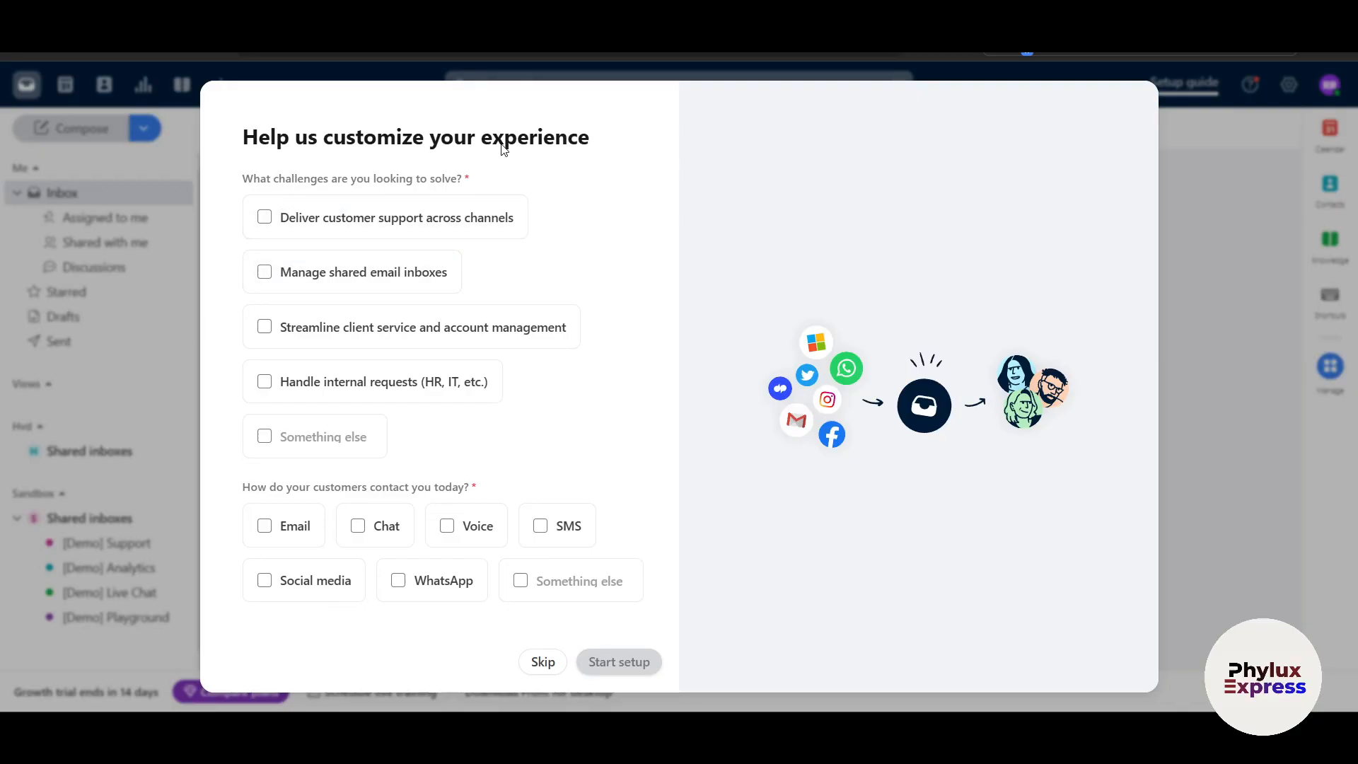
# - Skip the customization questions, choose Operations as the team using Front, and opt to set up independently
pyautogui.click(544, 663)
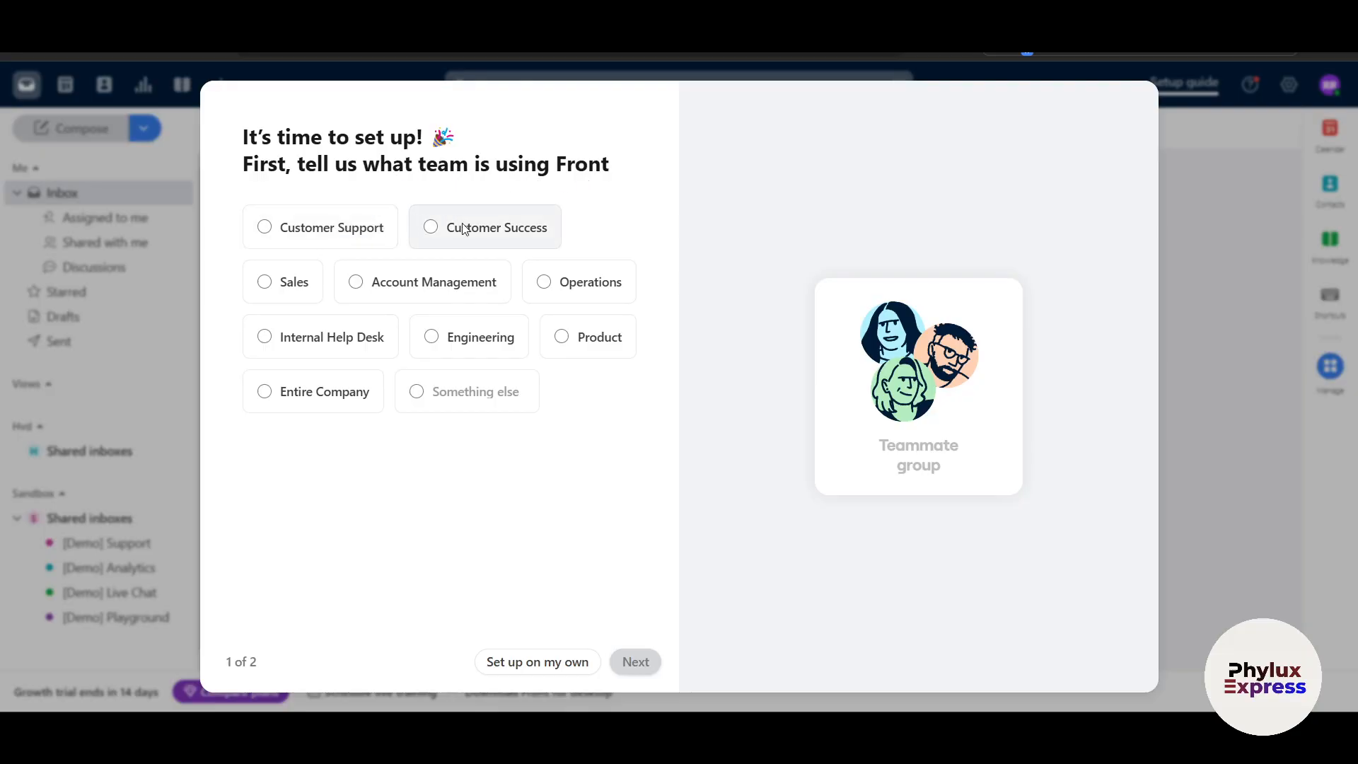
pyautogui.click(556, 276)
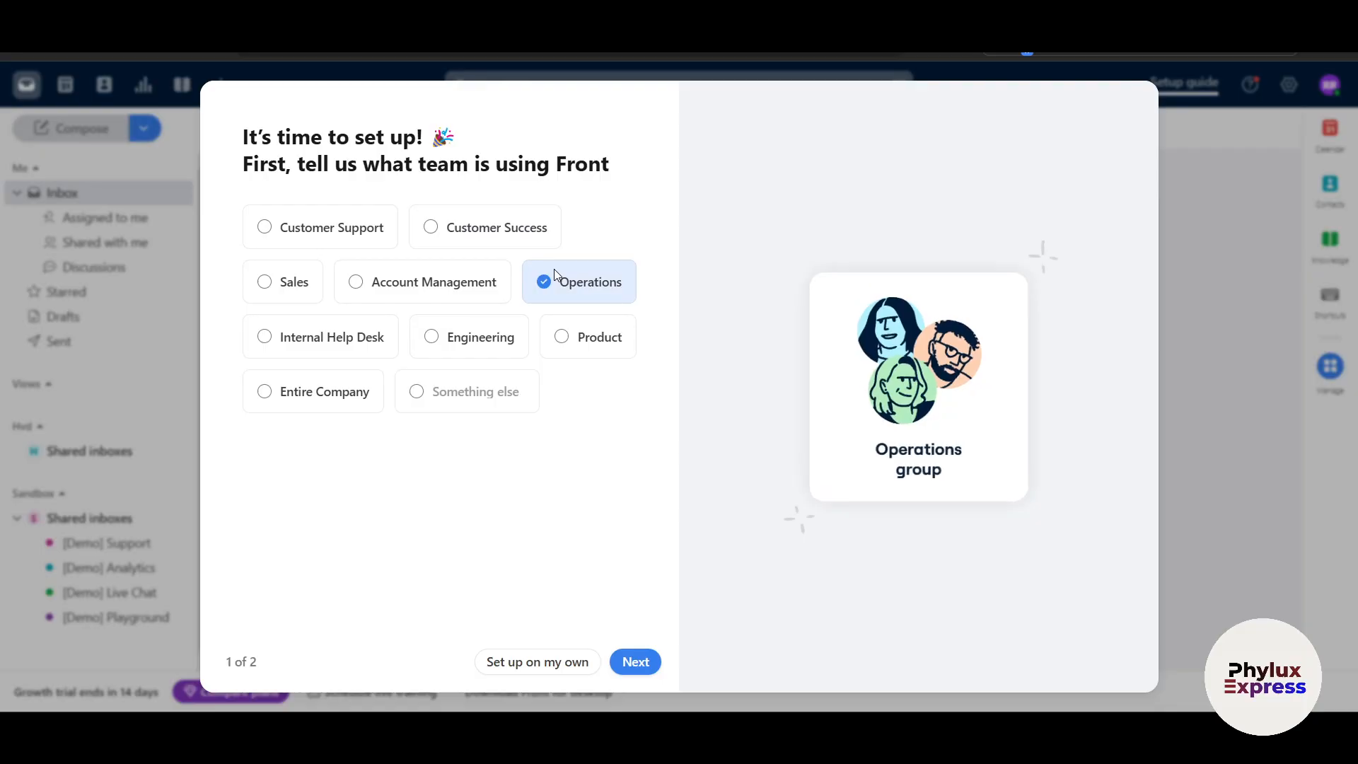
pyautogui.click(517, 663)
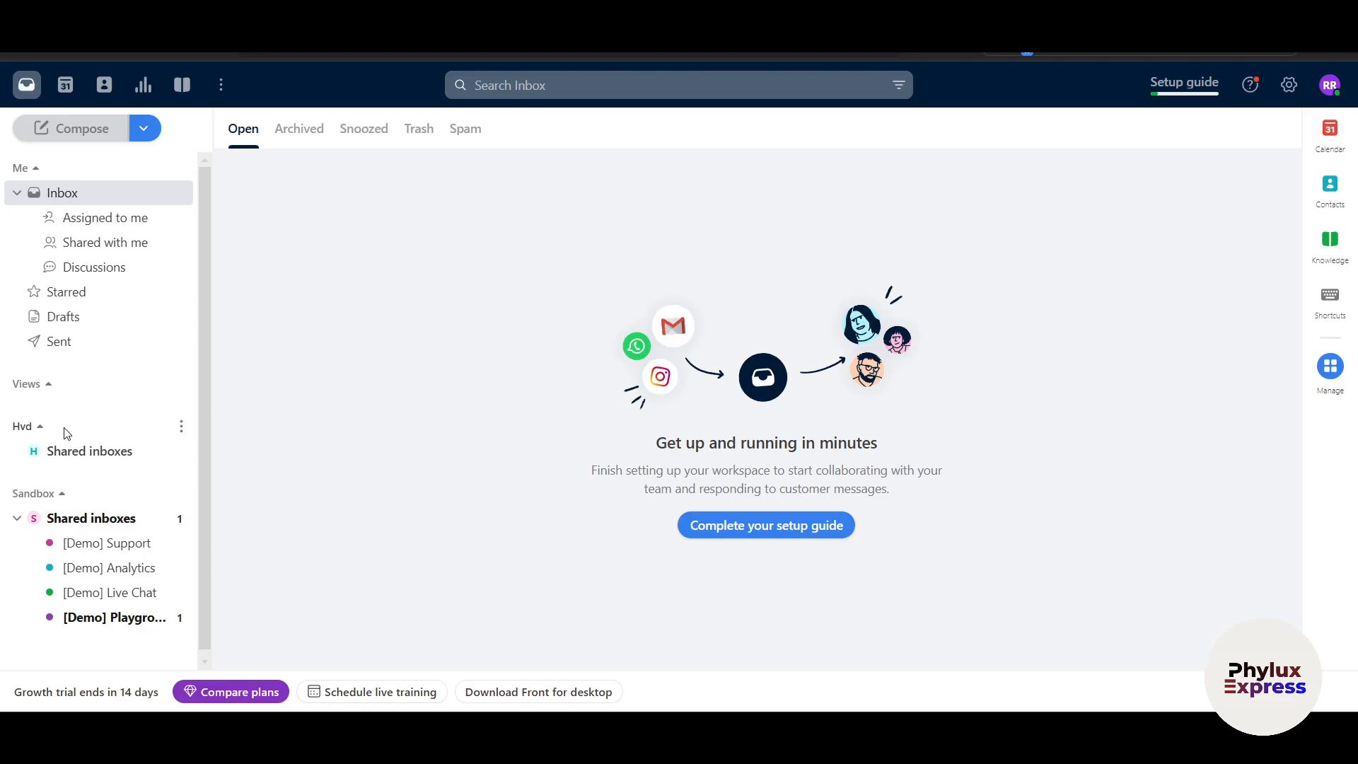
# - Look over the knowledge base, the Analytics workload page and the inbox's compose options
pyautogui.scroll(-1, 67, 434)
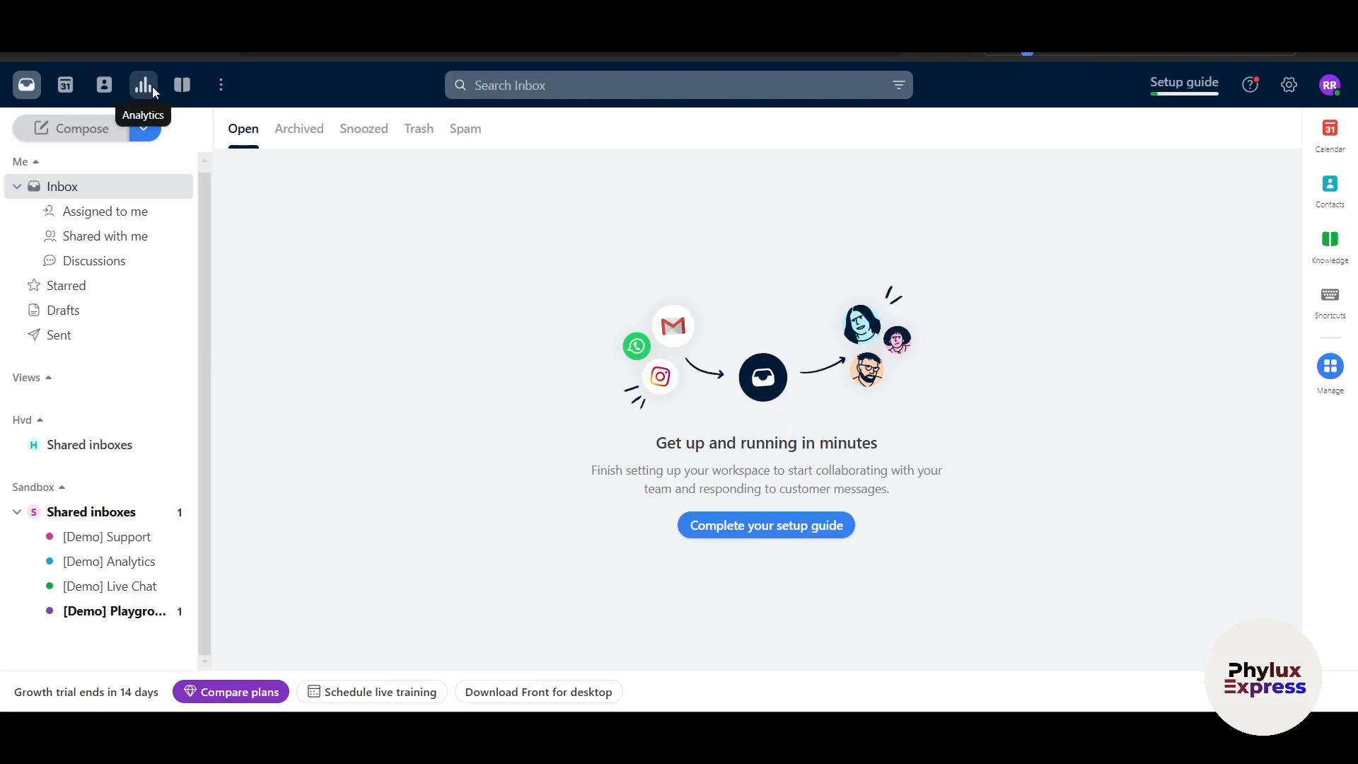
pyautogui.click(181, 86)
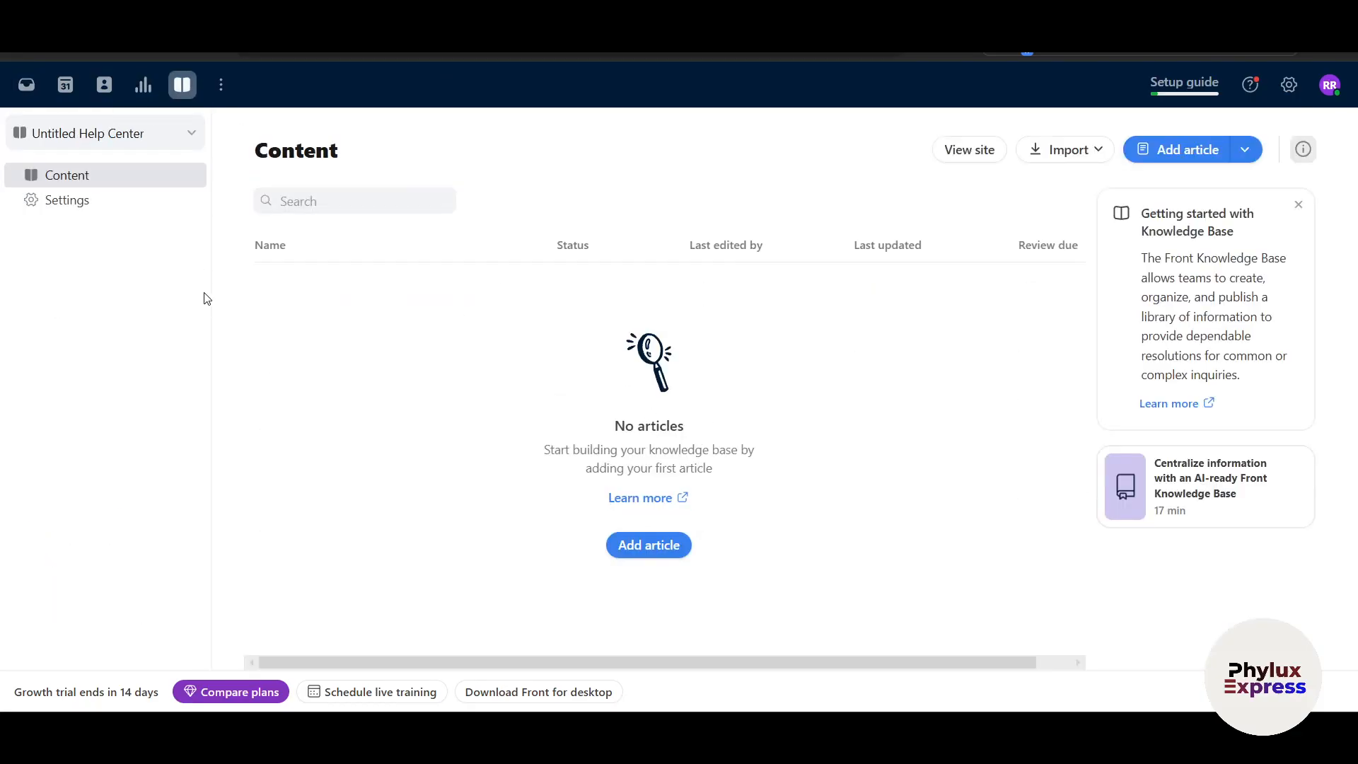
pyautogui.click(144, 95)
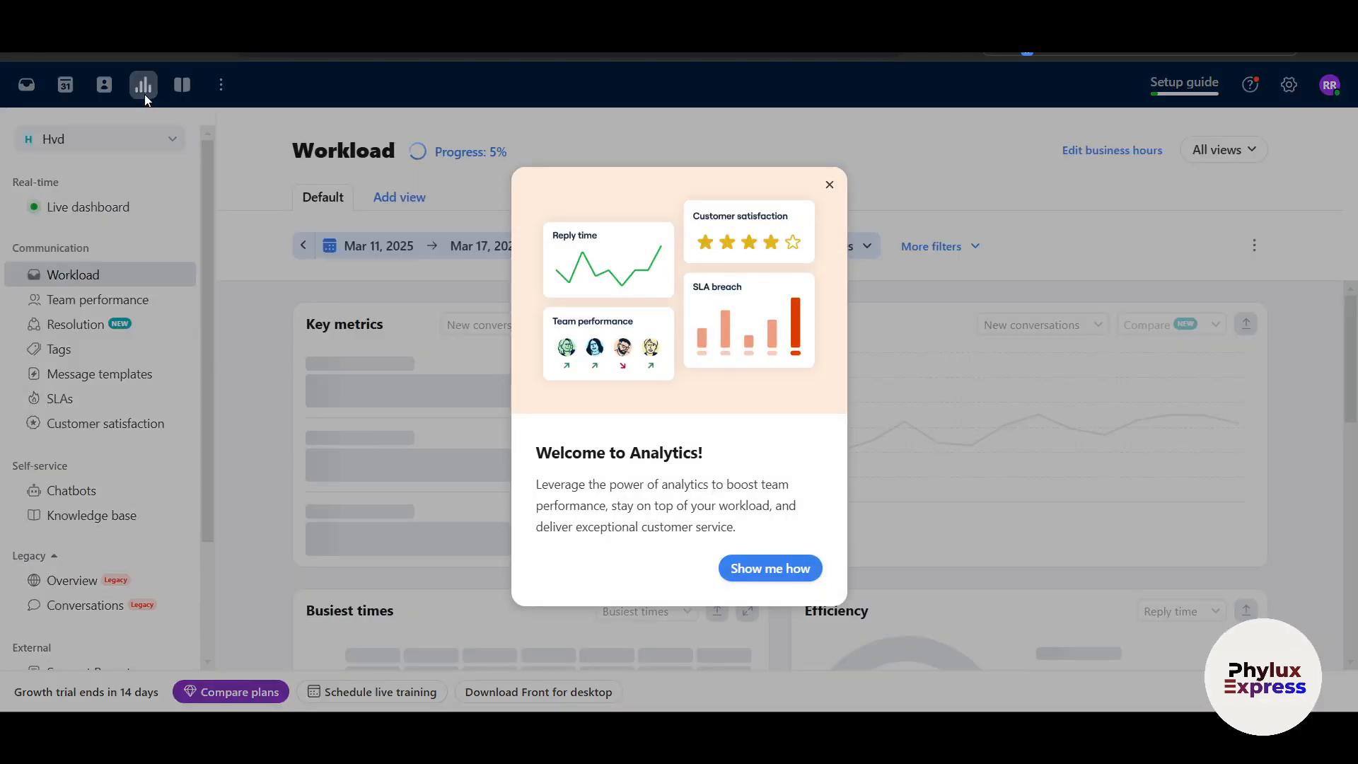
pyautogui.click(829, 185)
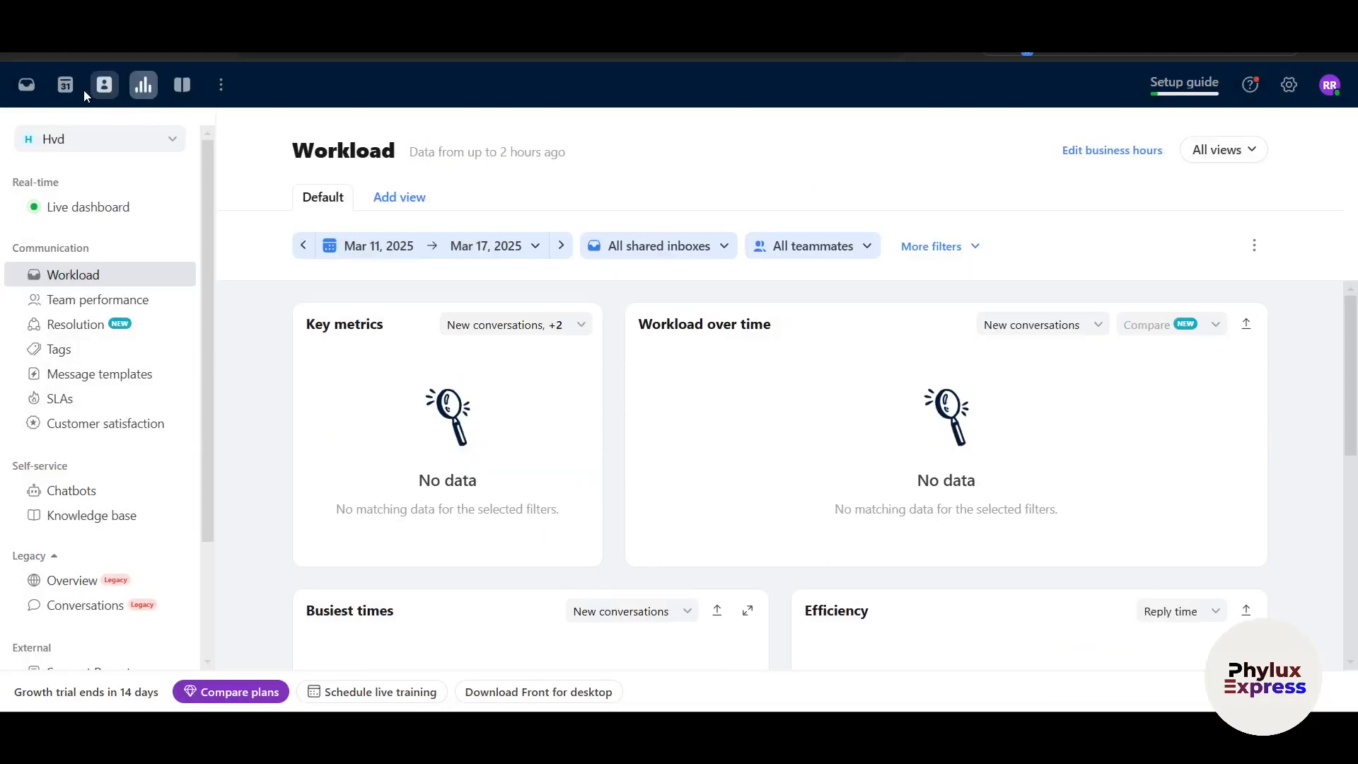
pyautogui.click(23, 89)
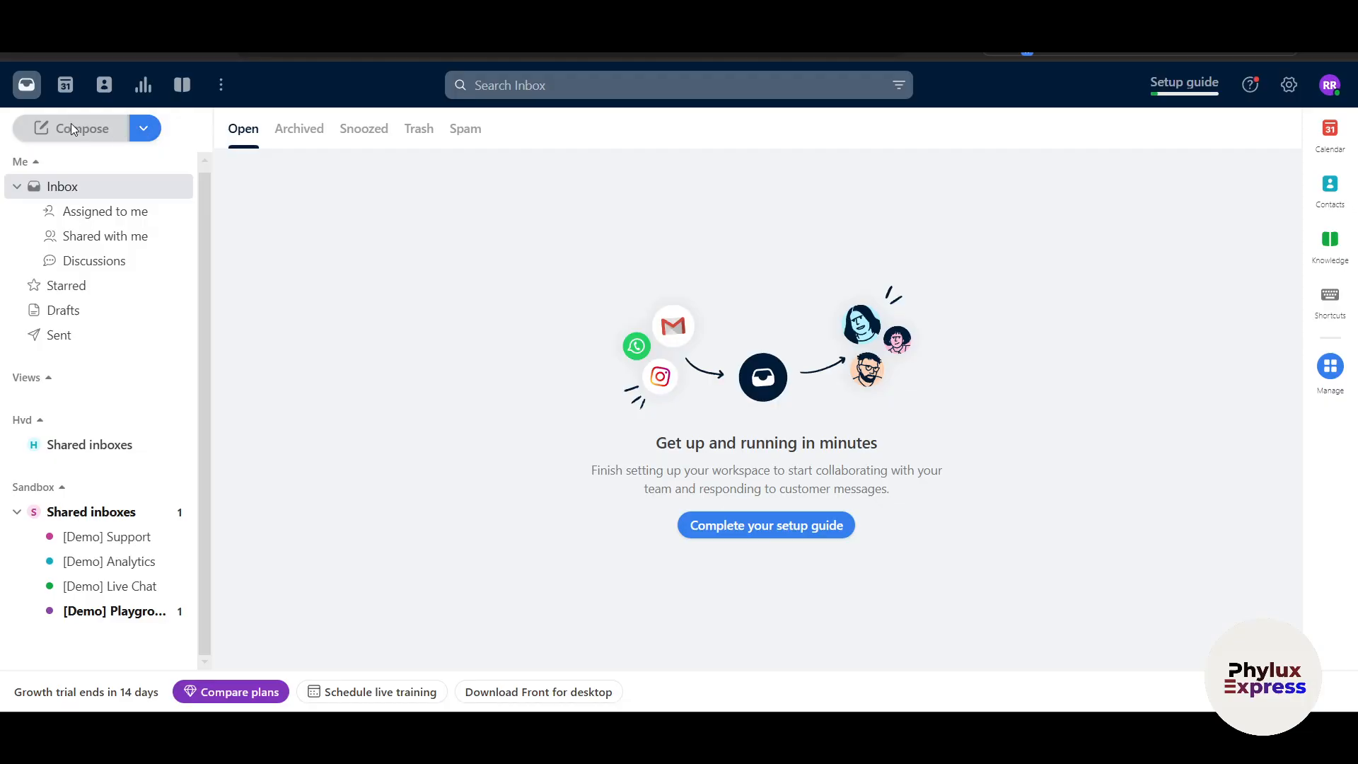
pyautogui.click(135, 133)
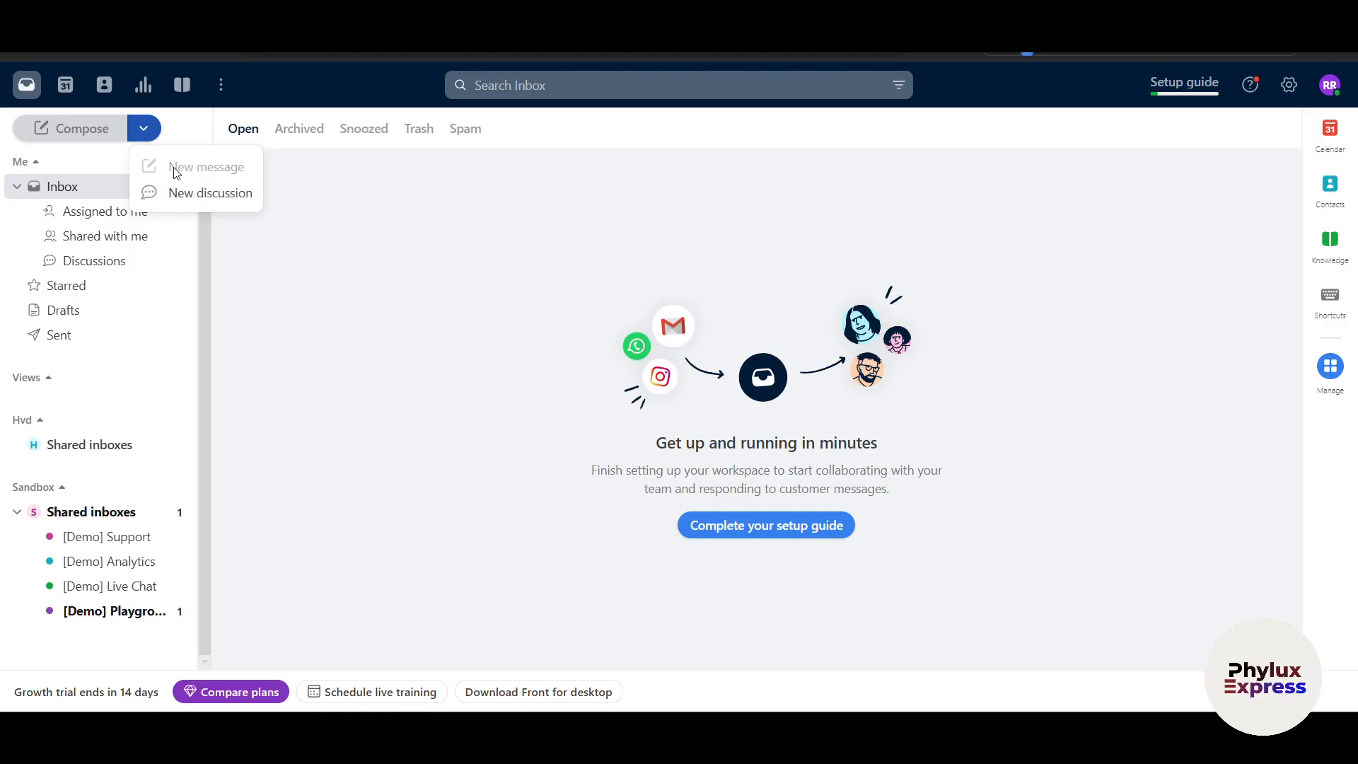
pyautogui.click(415, 374)
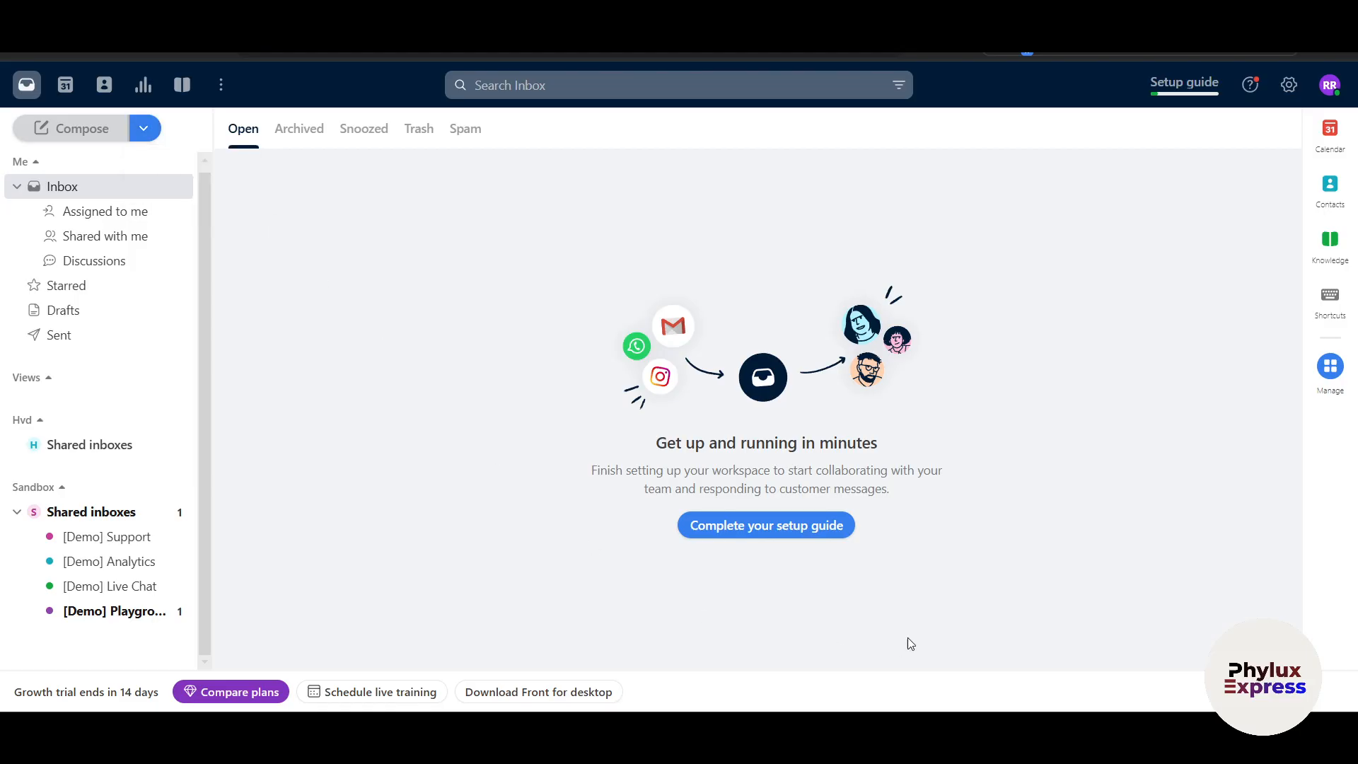
# - Create the first shared inbox from the setup guide, with Operations as the team and Operations as the inbox name
pyautogui.click(764, 535)
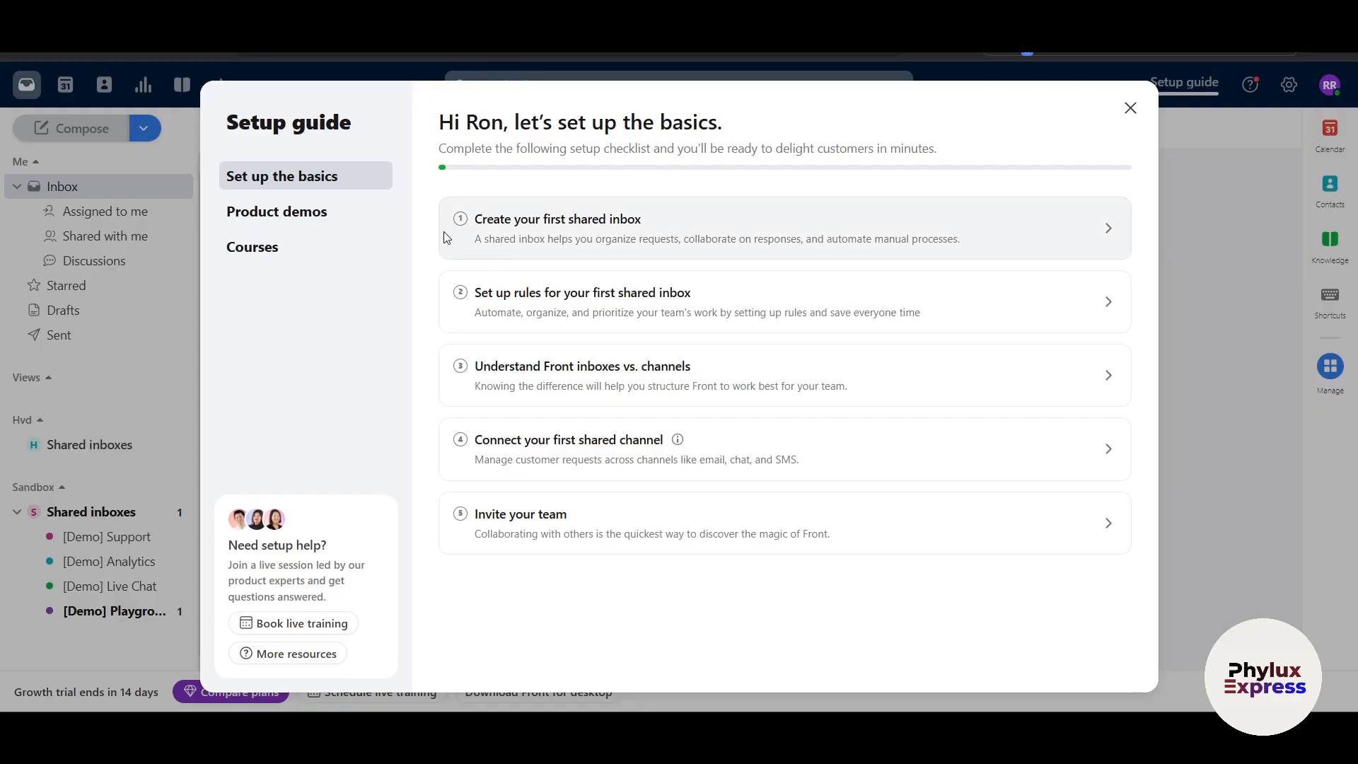
pyautogui.click(836, 245)
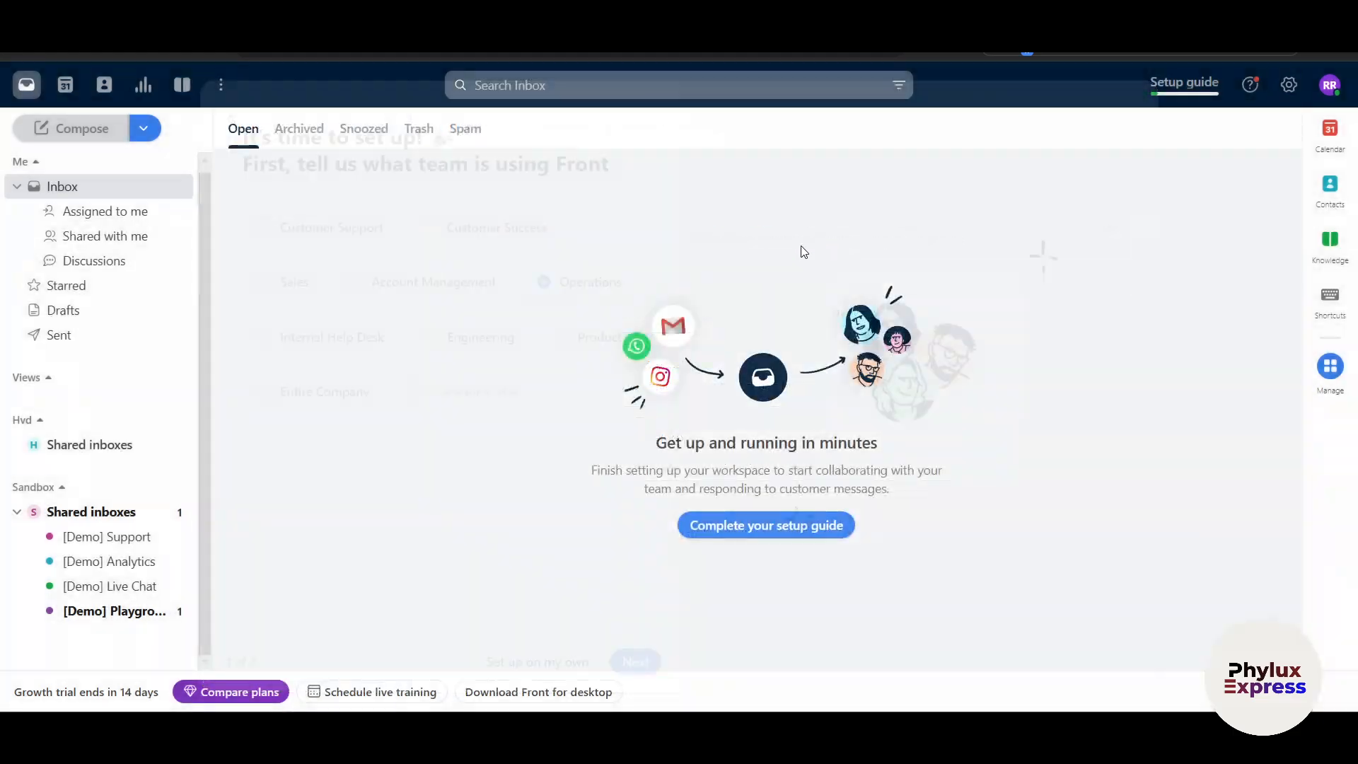
pyautogui.click(601, 283)
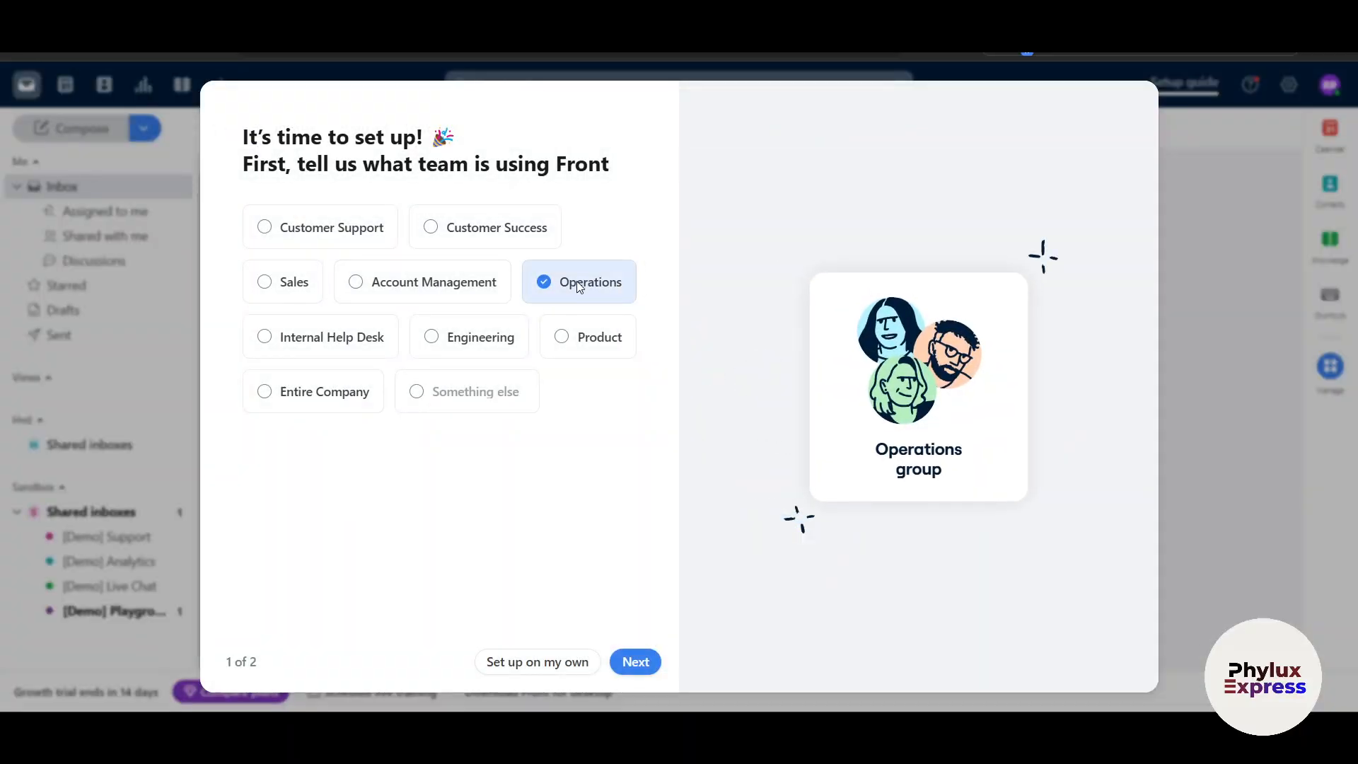
pyautogui.click(636, 662)
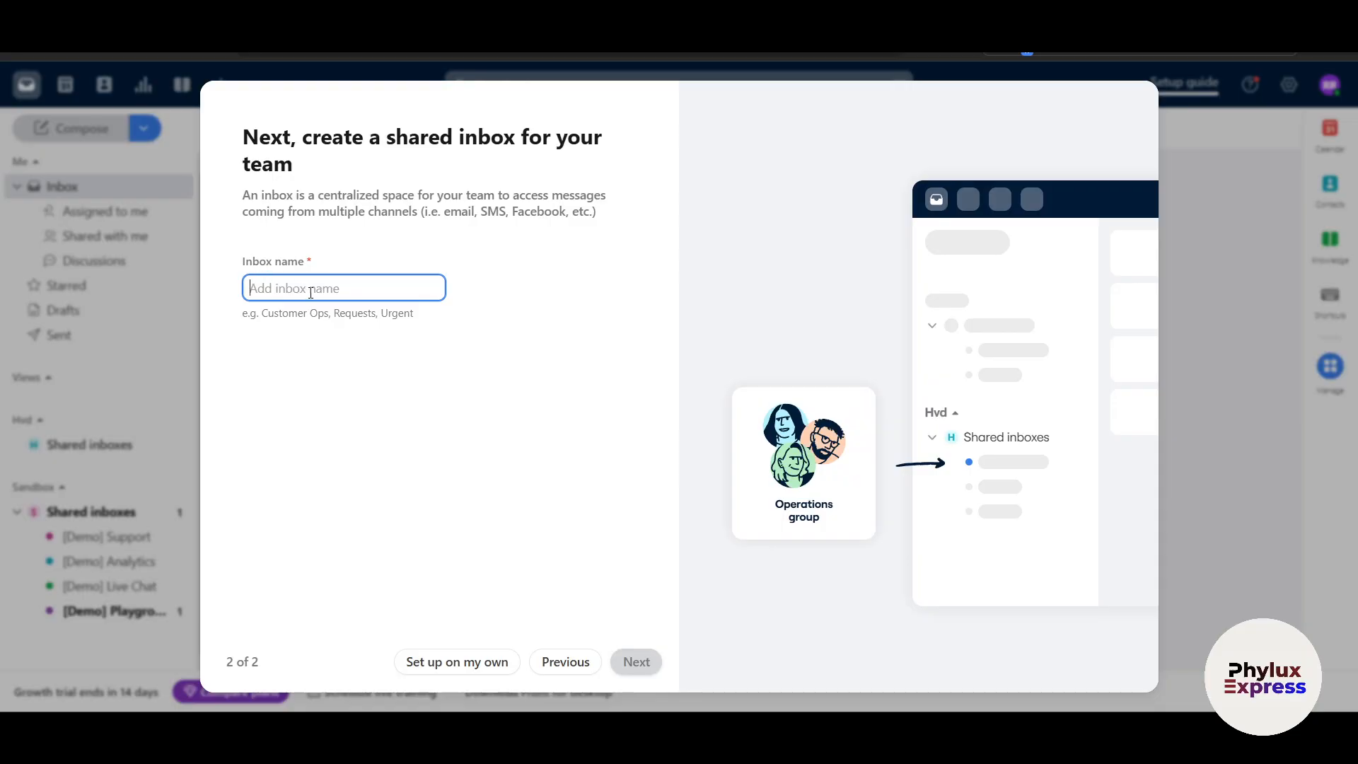
pyautogui.write('Operations')
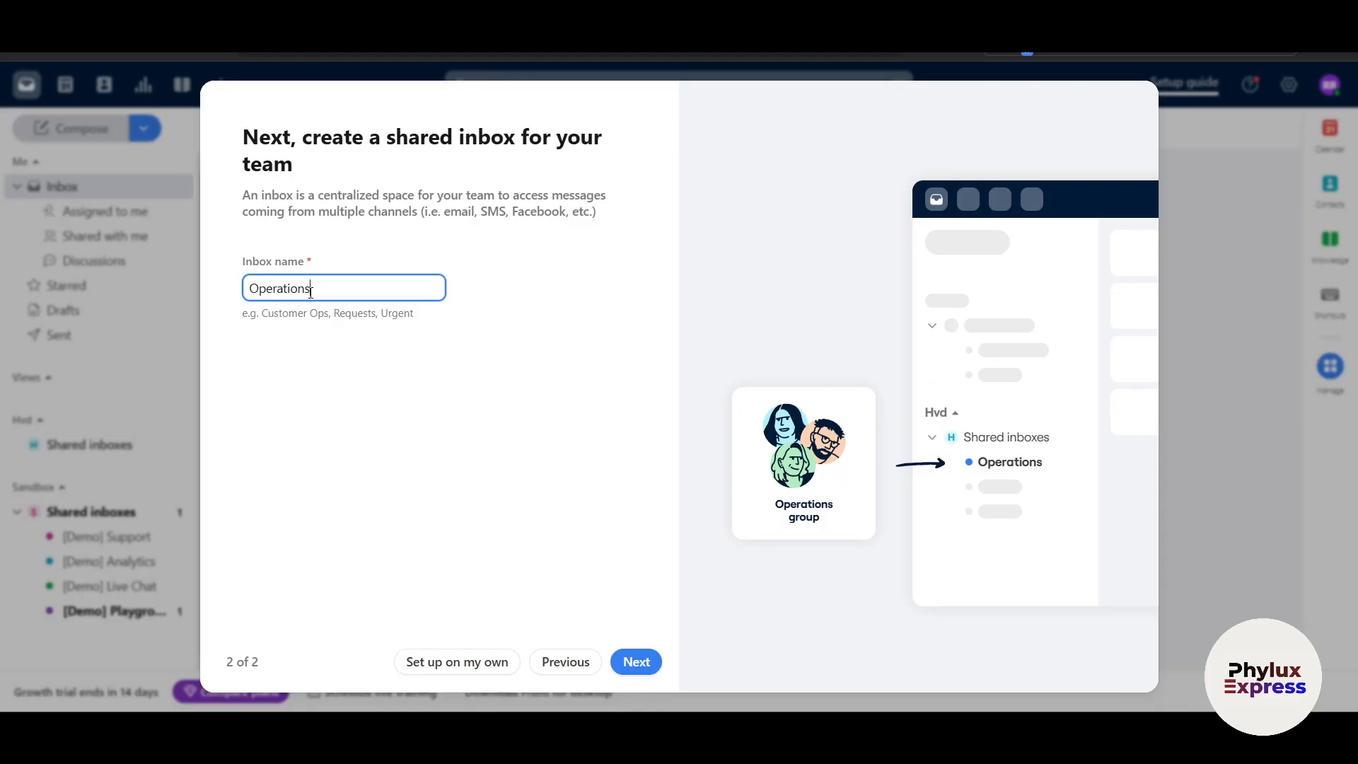
pyautogui.click(641, 662)
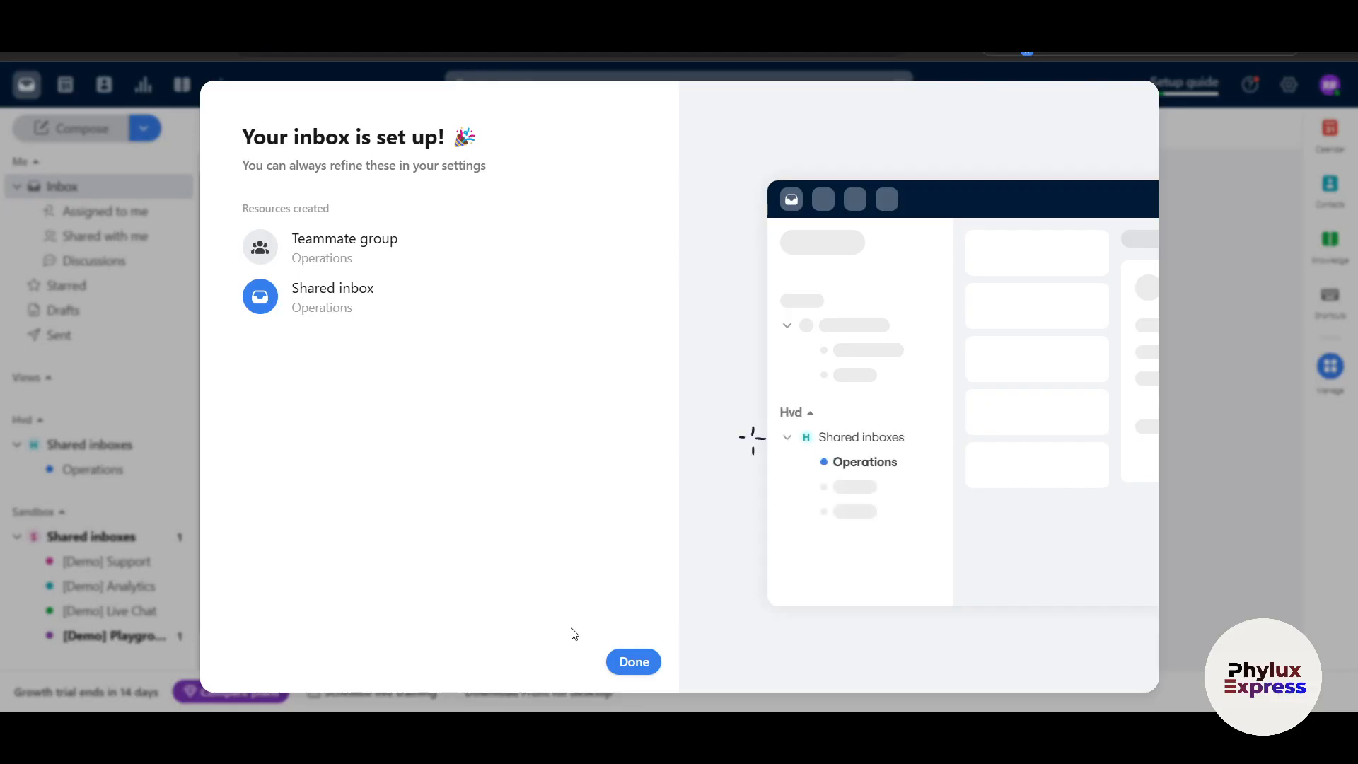
pyautogui.click(626, 664)
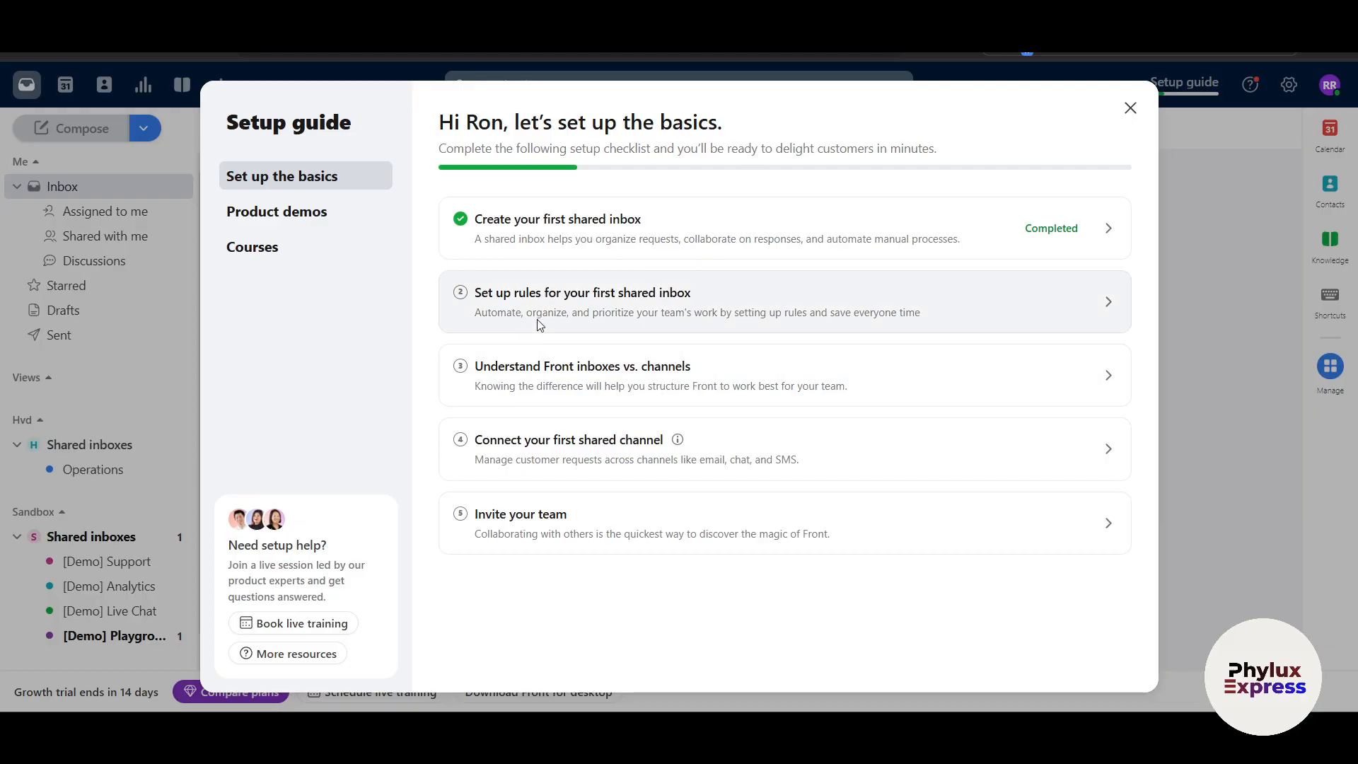
# - Start setting up rules for the shared inbox and choose timely response, conversation trends and clear conversation owner as its goals
pyautogui.click(581, 307)
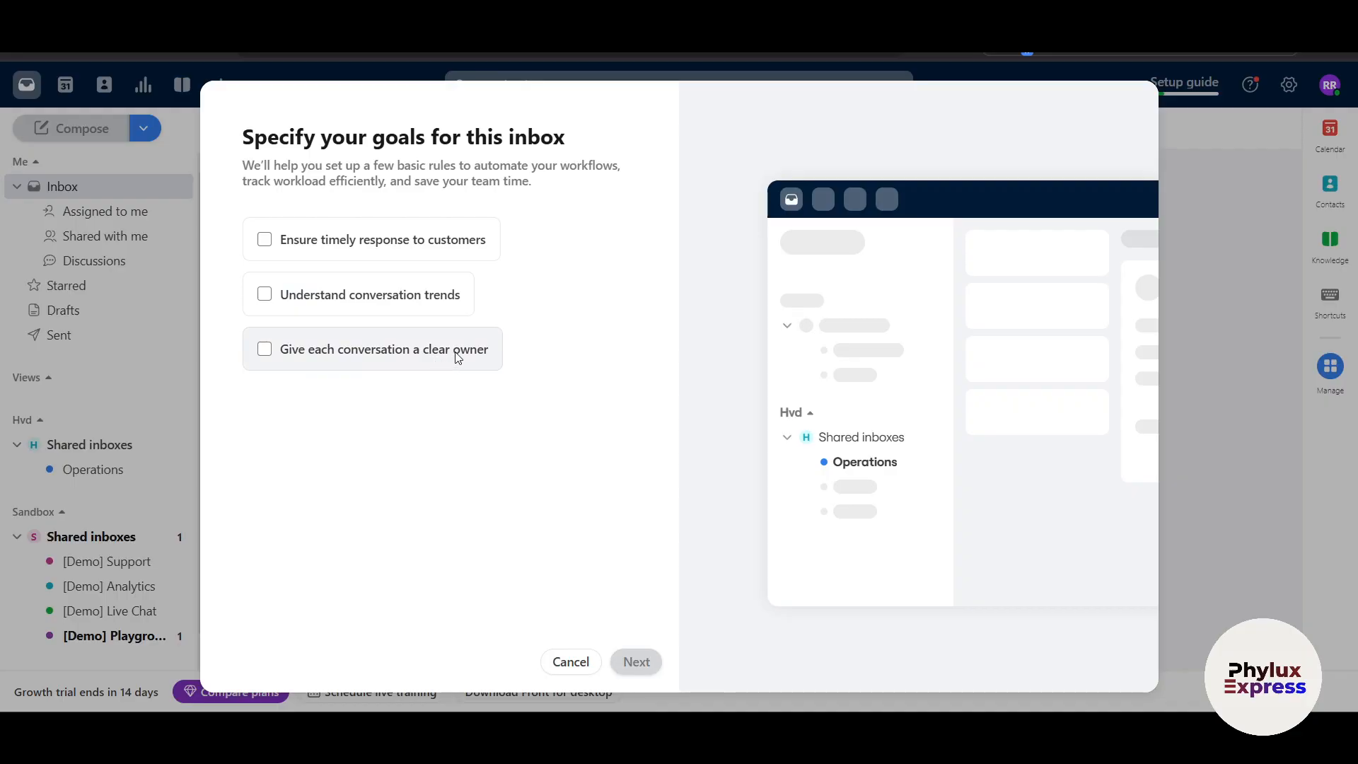
pyautogui.click(429, 244)
pyautogui.click(367, 295)
pyautogui.click(318, 294)
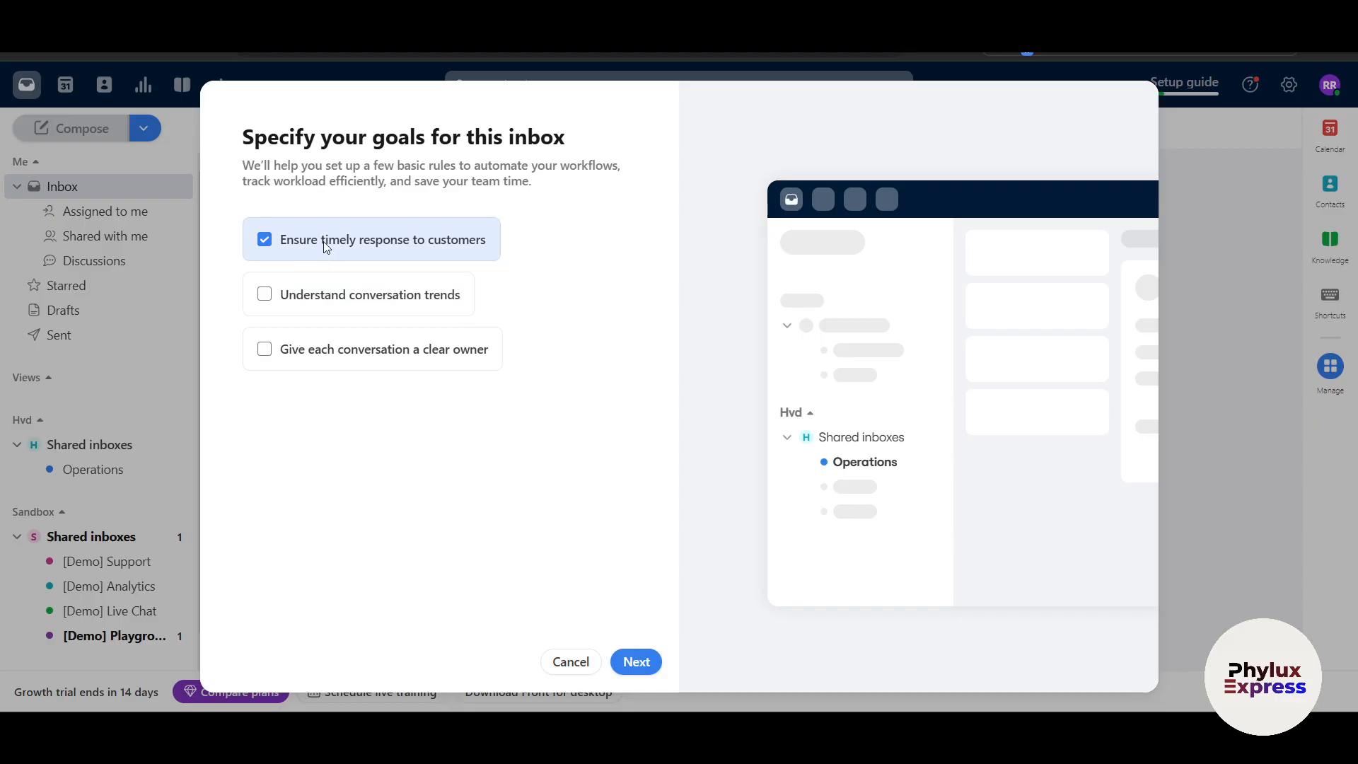
pyautogui.click(345, 301)
pyautogui.click(340, 346)
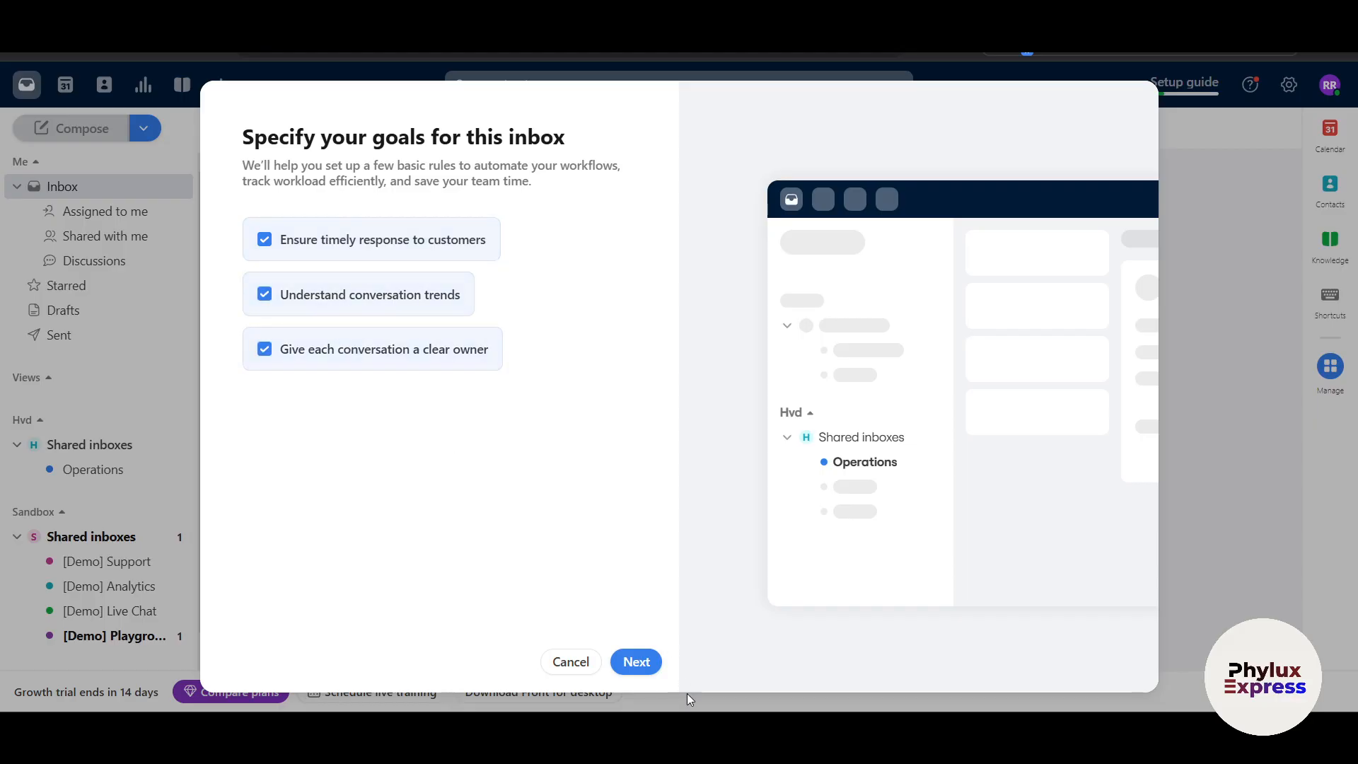
pyautogui.click(636, 662)
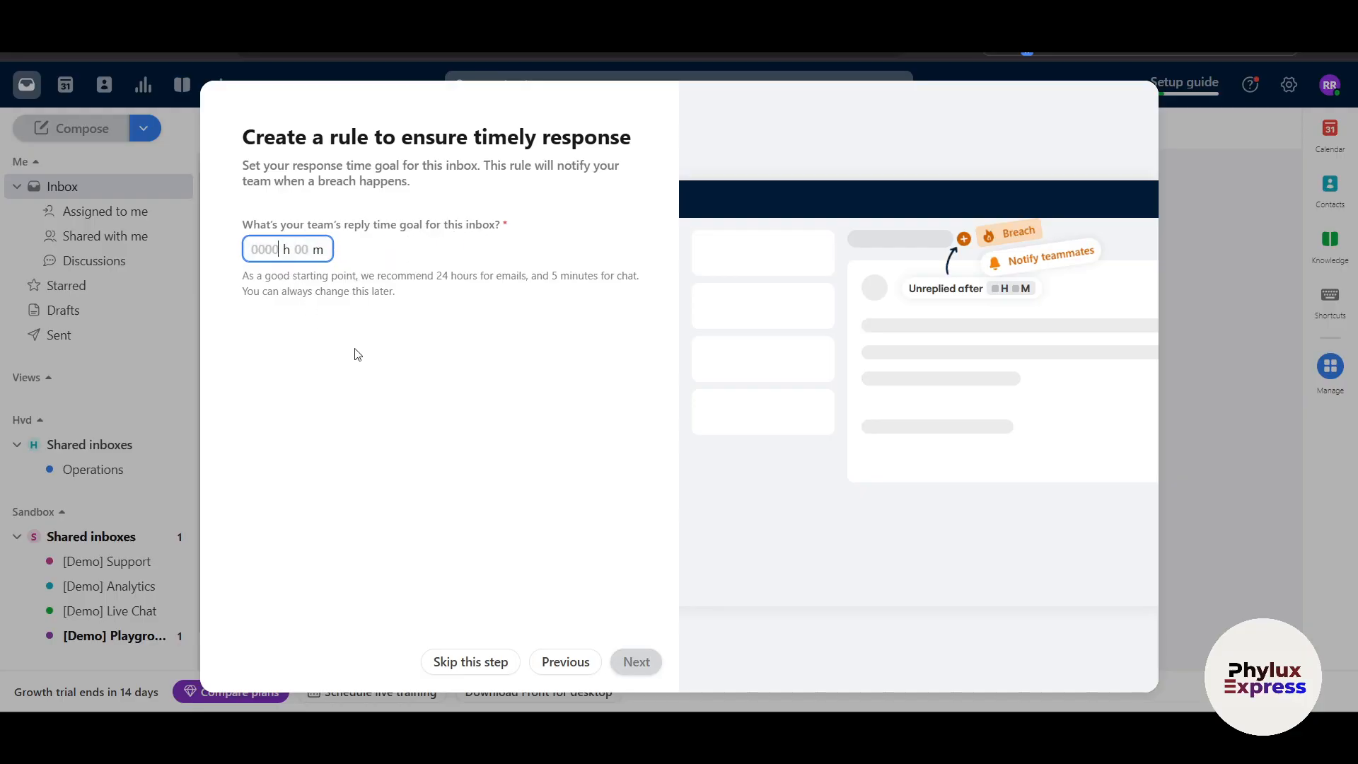
# - Set the team's reply time goal for the inbox to 24 hours 10 minutes and continue
pyautogui.write('2')
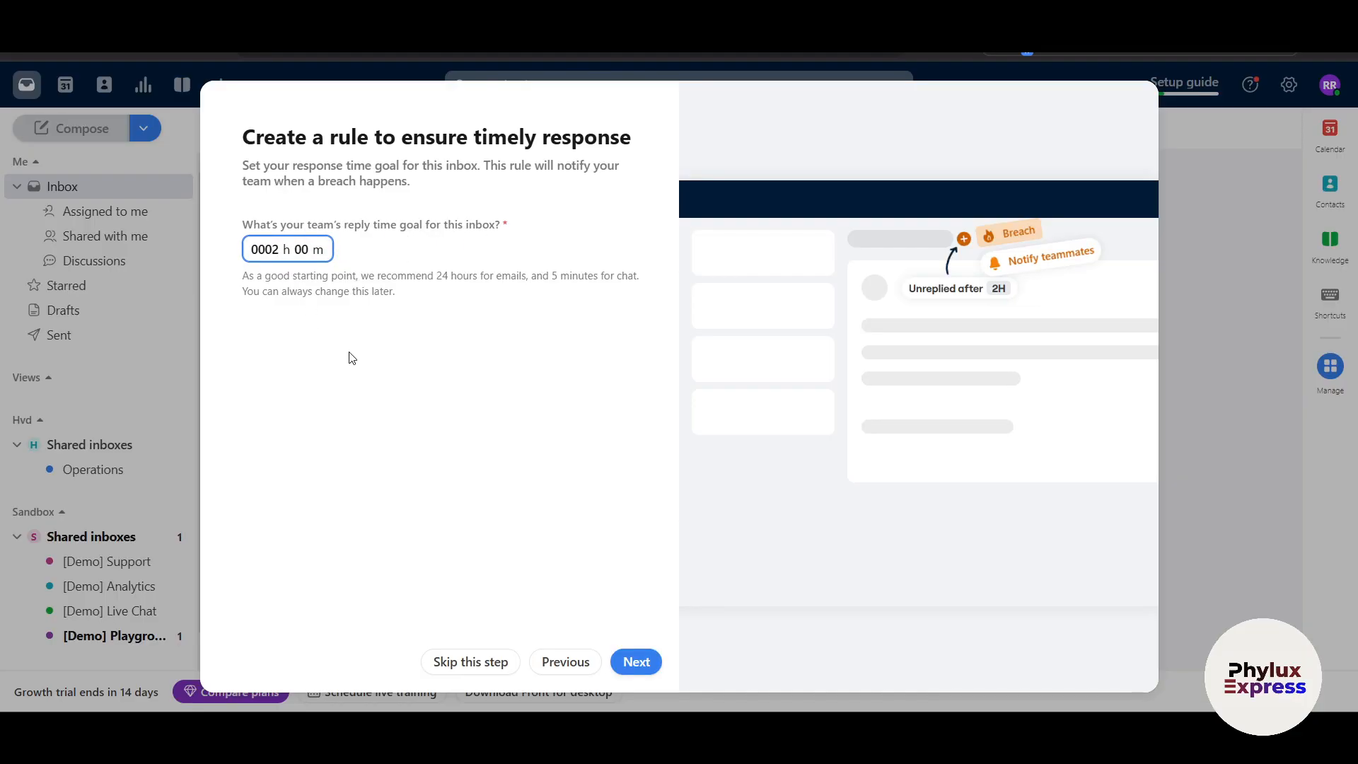
pyautogui.write('4')
pyautogui.click(306, 276)
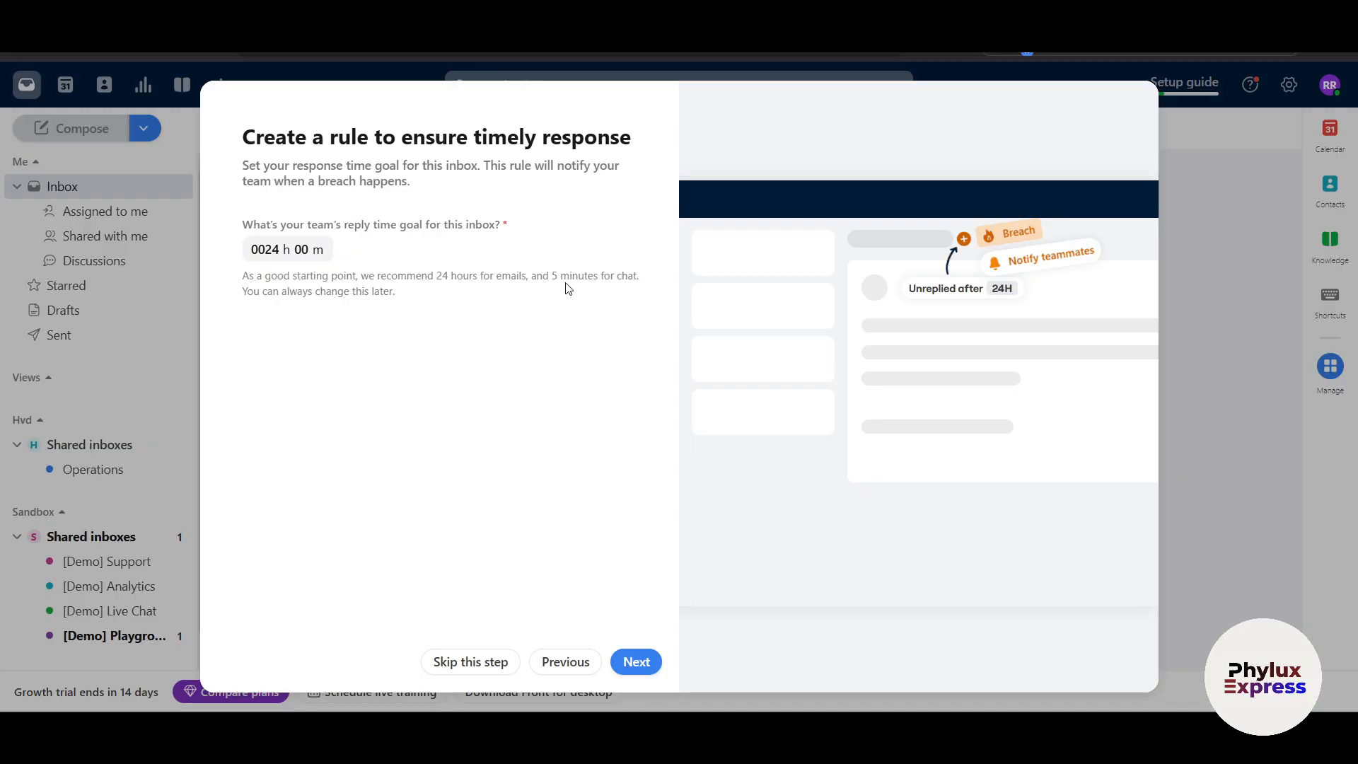
pyautogui.click(302, 249)
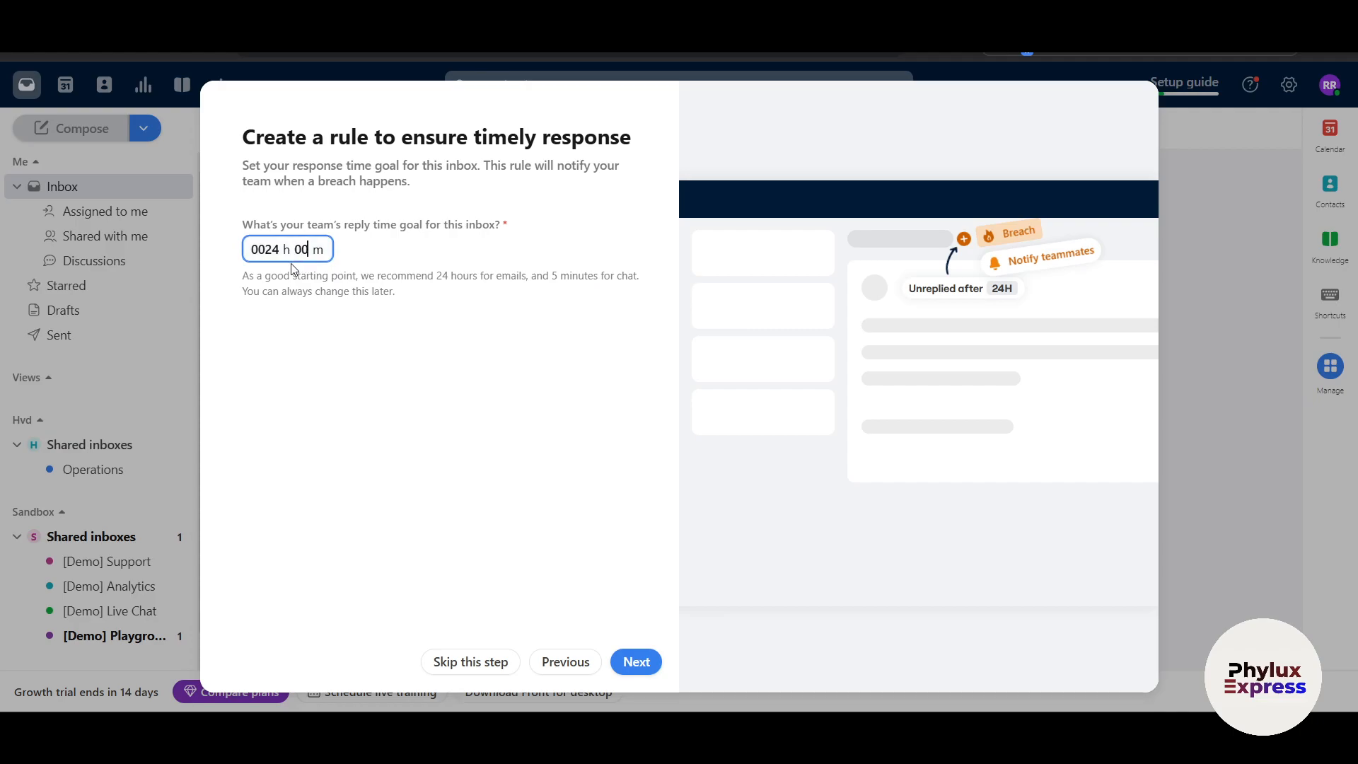
pyautogui.write('10')
pyautogui.click(646, 658)
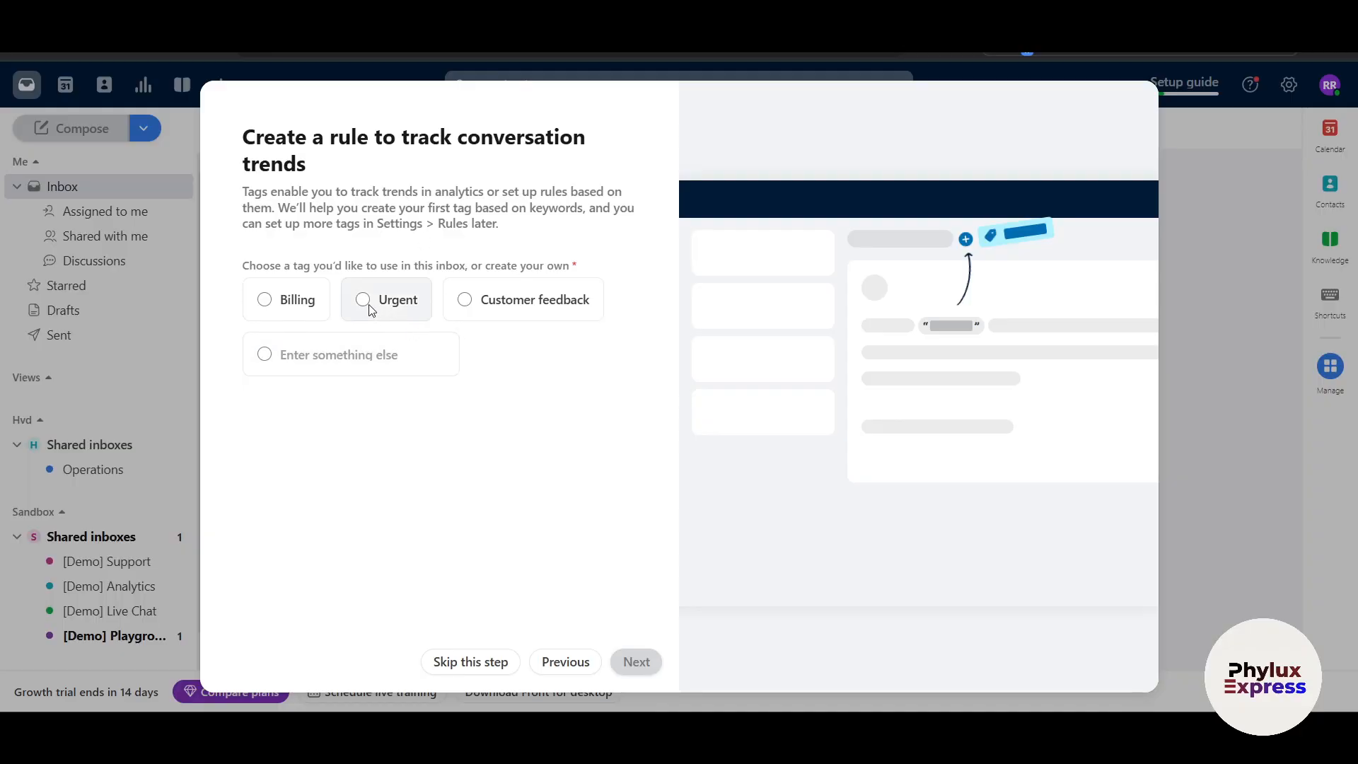
# - Create the conversation trends rule with the Urgent tag, triggered by "important", "ASAP" and the added keyword "Do it Now"
pyautogui.click(388, 300)
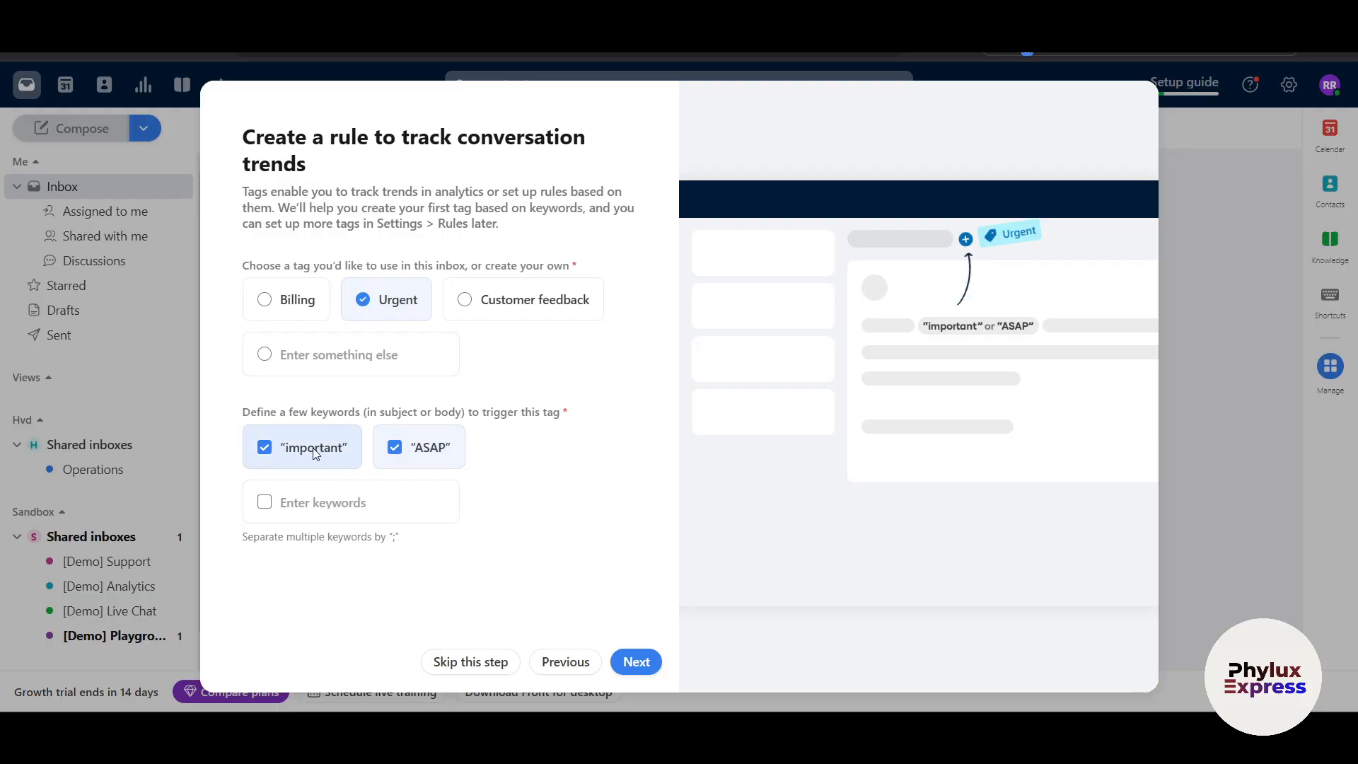
pyautogui.click(399, 502)
pyautogui.write('Do it Now')
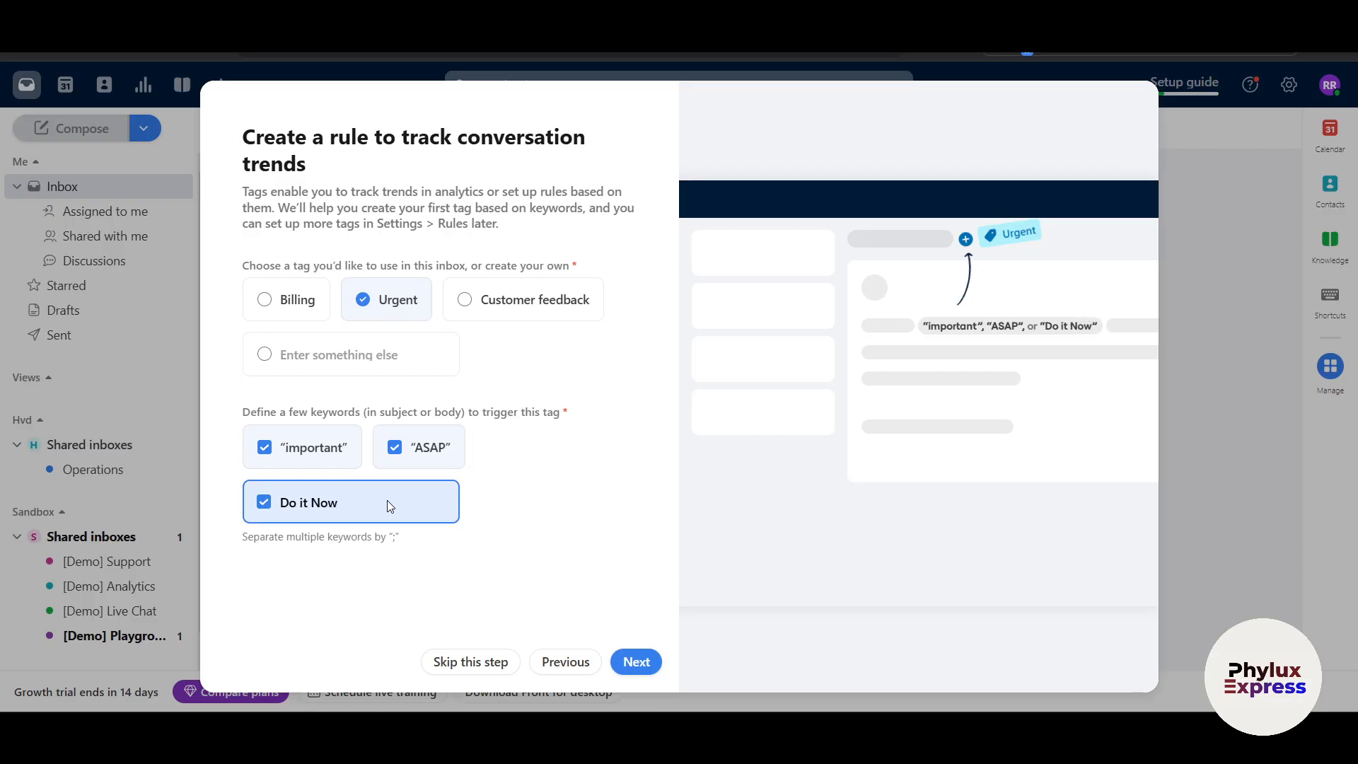
pyautogui.click(643, 668)
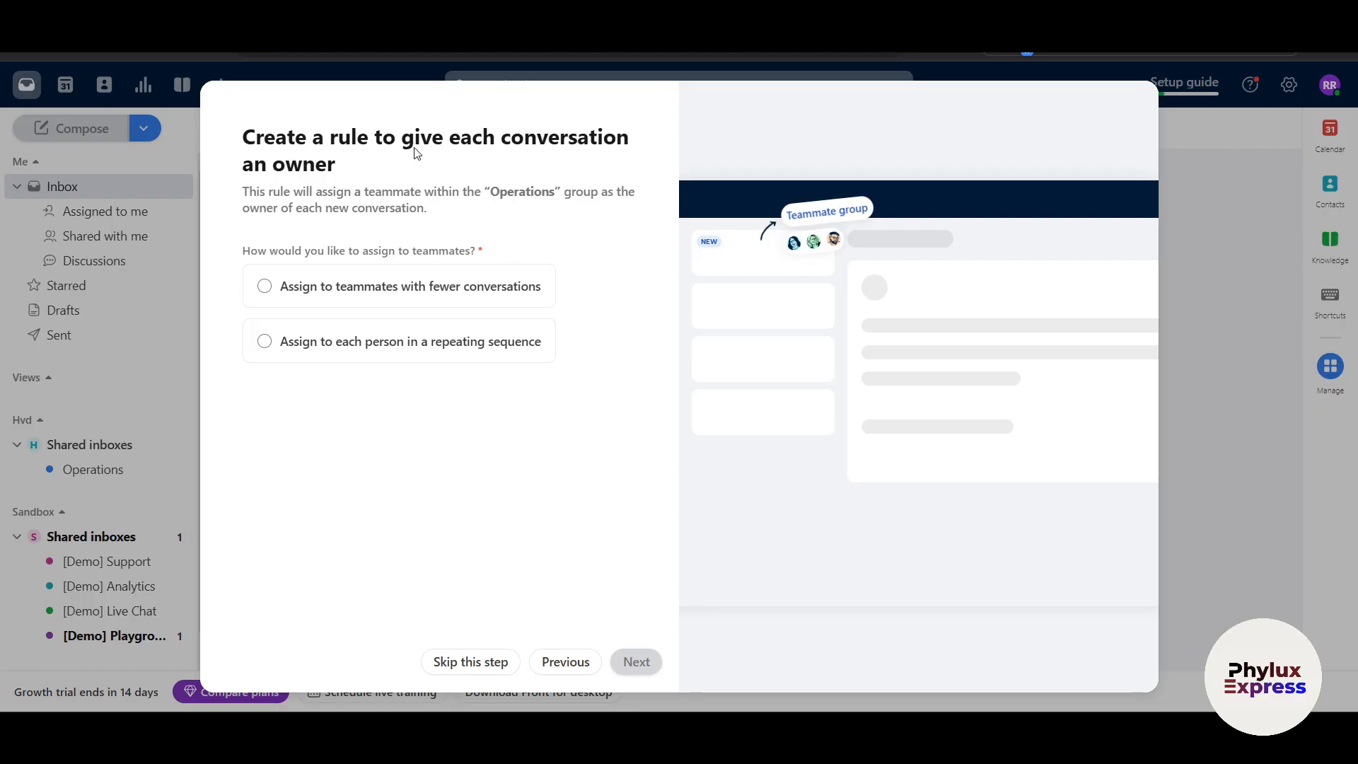
# - Have new conversations assigned to teammates with fewer conversations and finish the rules setup
pyautogui.click(406, 301)
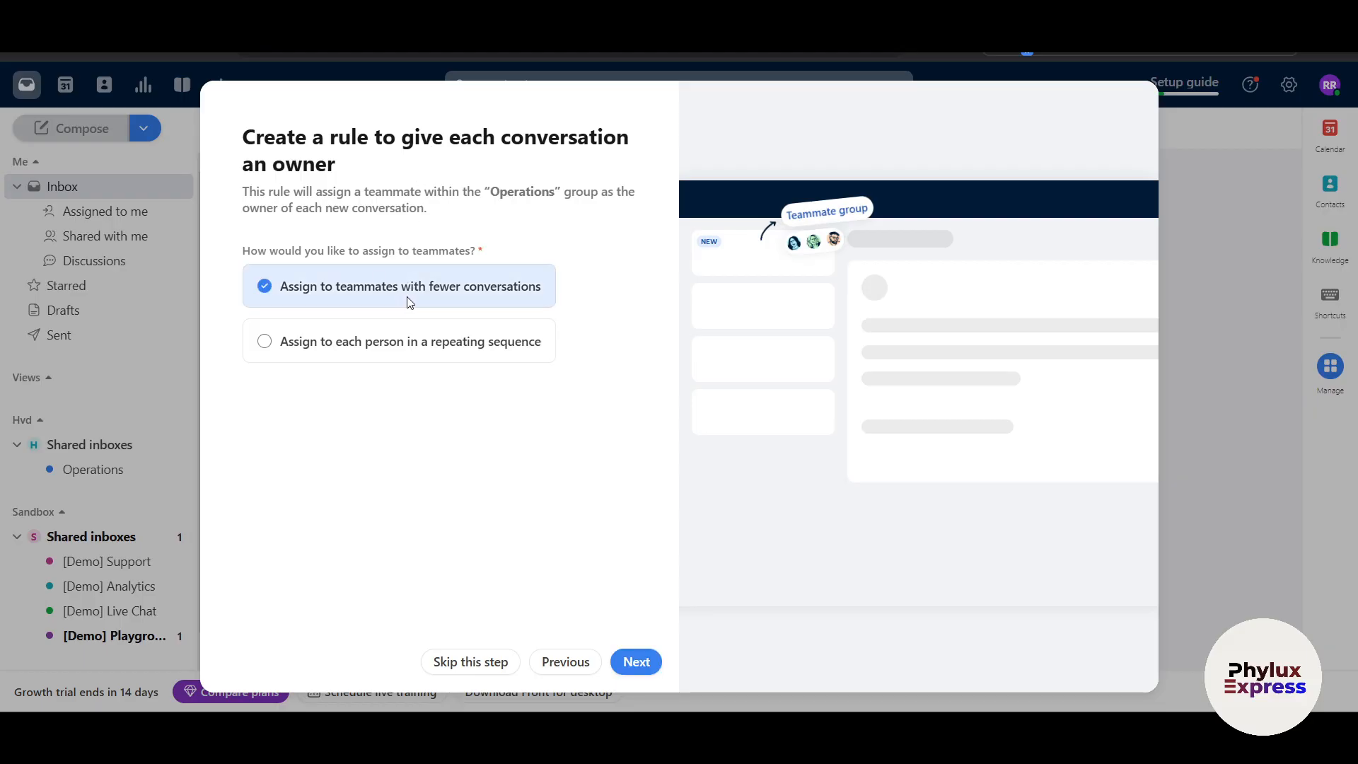
pyautogui.click(636, 666)
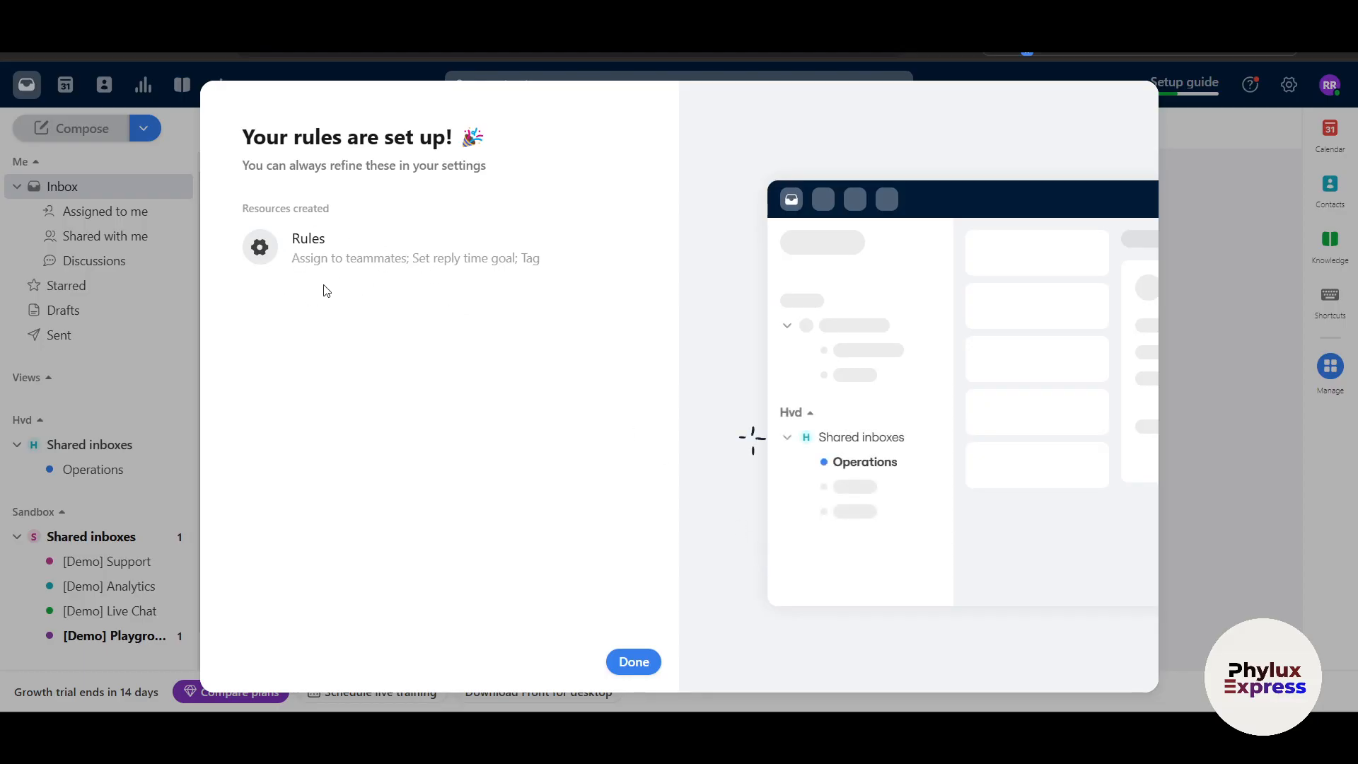
pyautogui.click(622, 658)
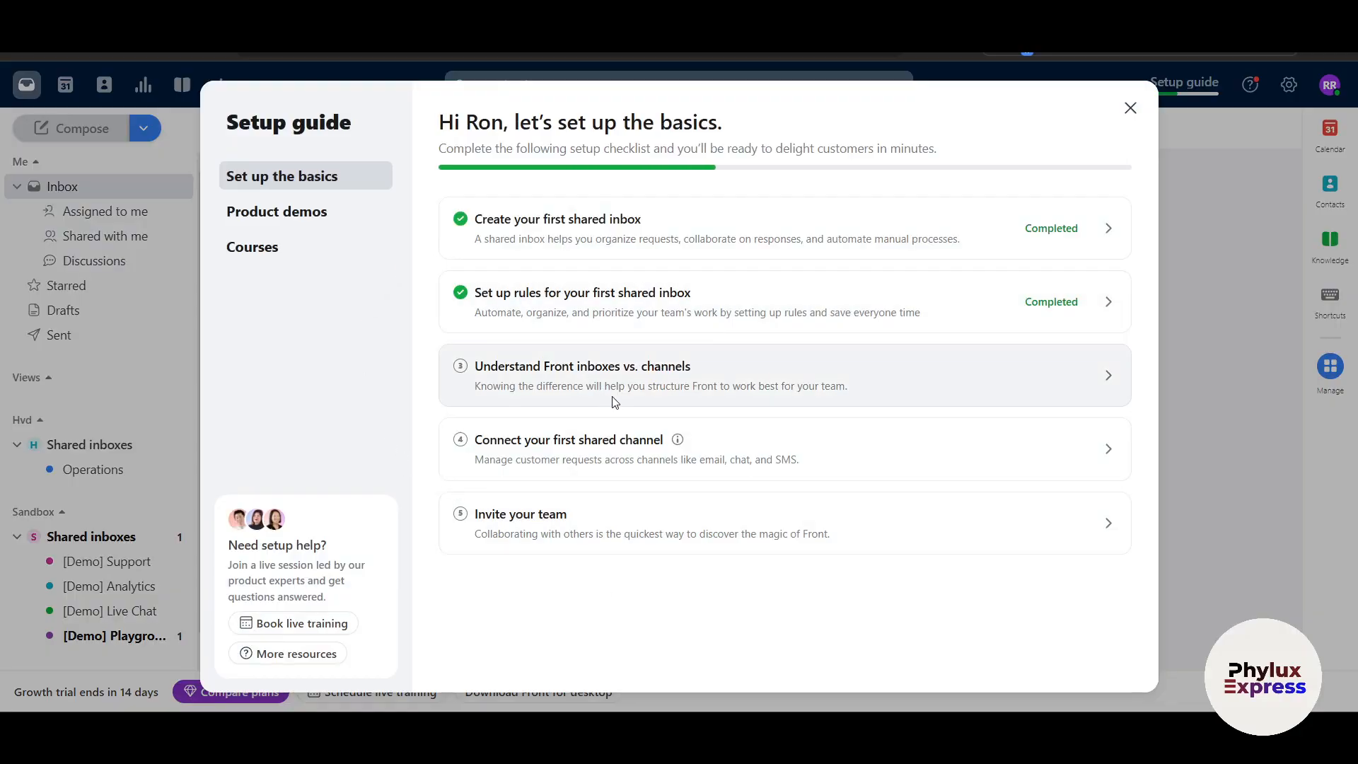
# - Read through all five sections of the Understand Front inboxes vs. channels lesson in the setup guide
pyautogui.click(717, 373)
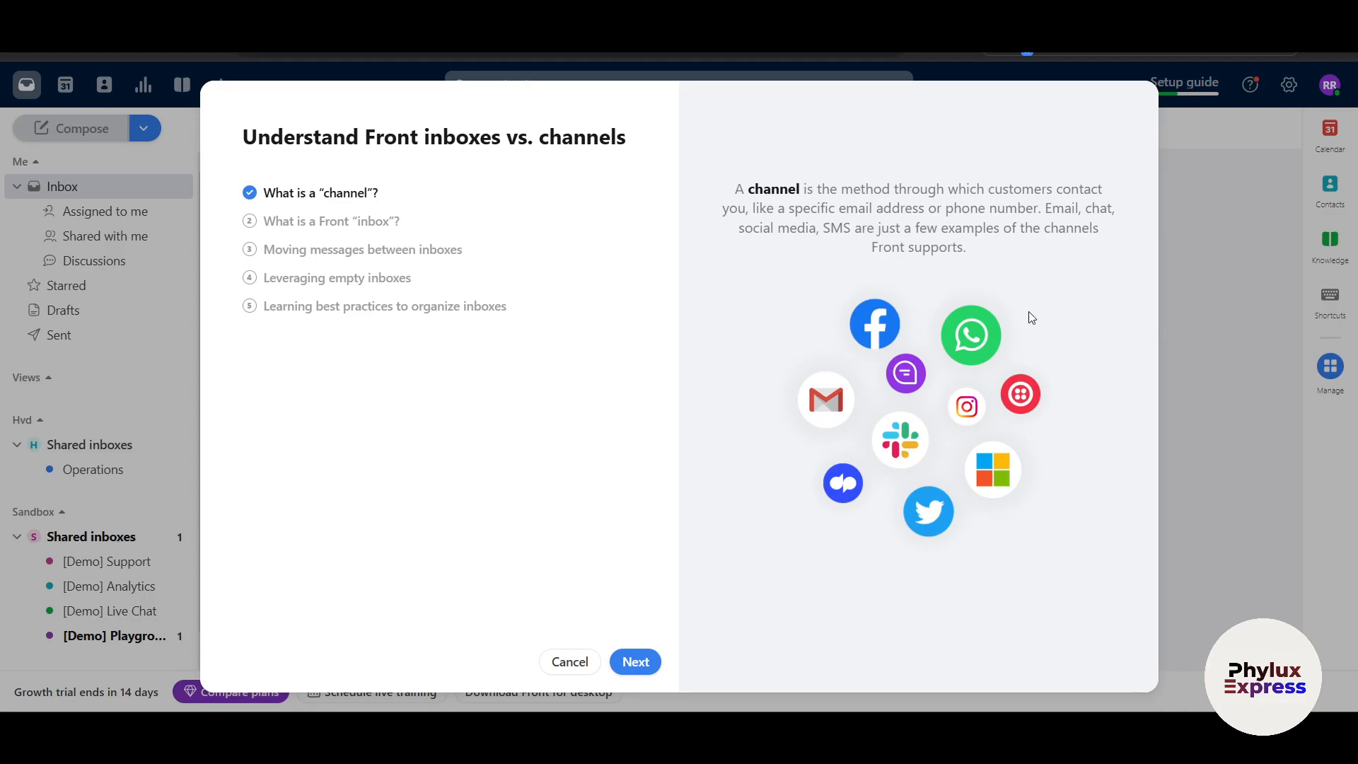
pyautogui.click(627, 662)
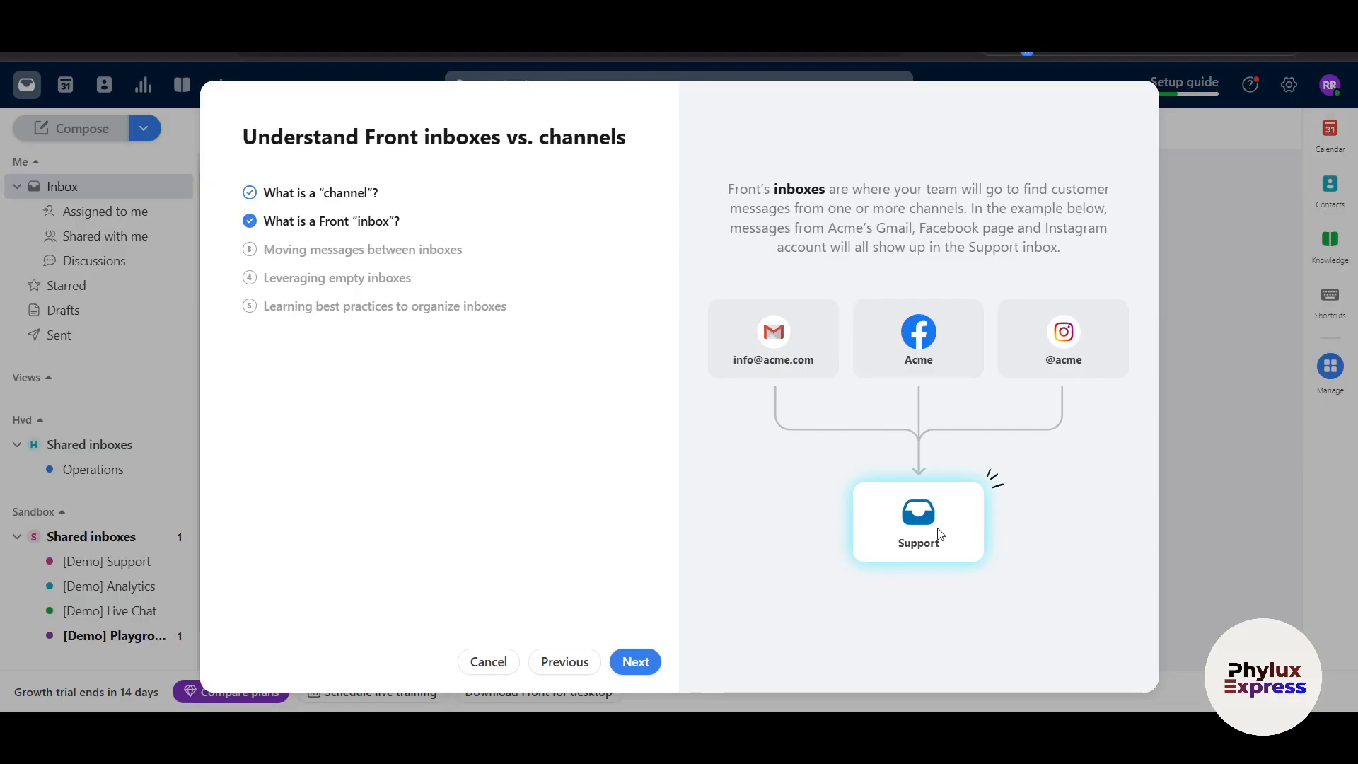
pyautogui.click(635, 662)
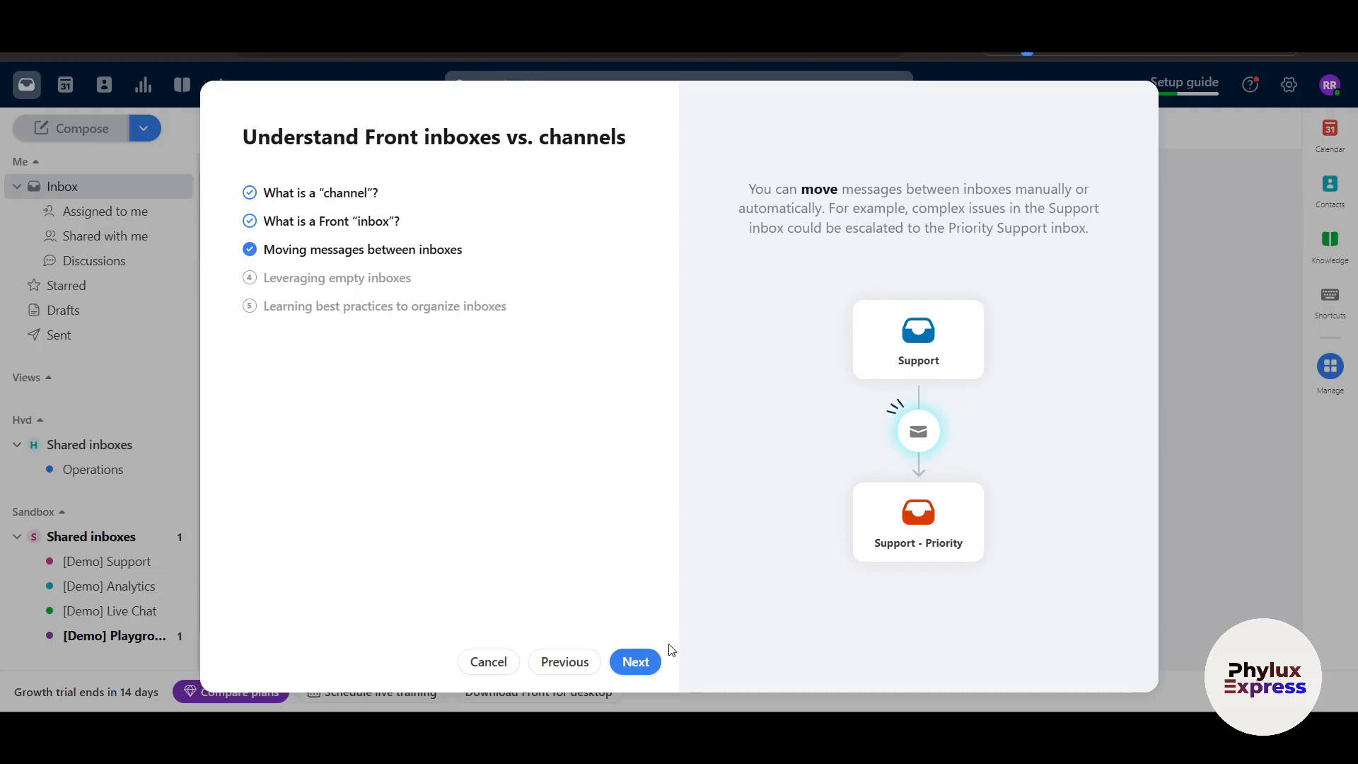
pyautogui.click(632, 665)
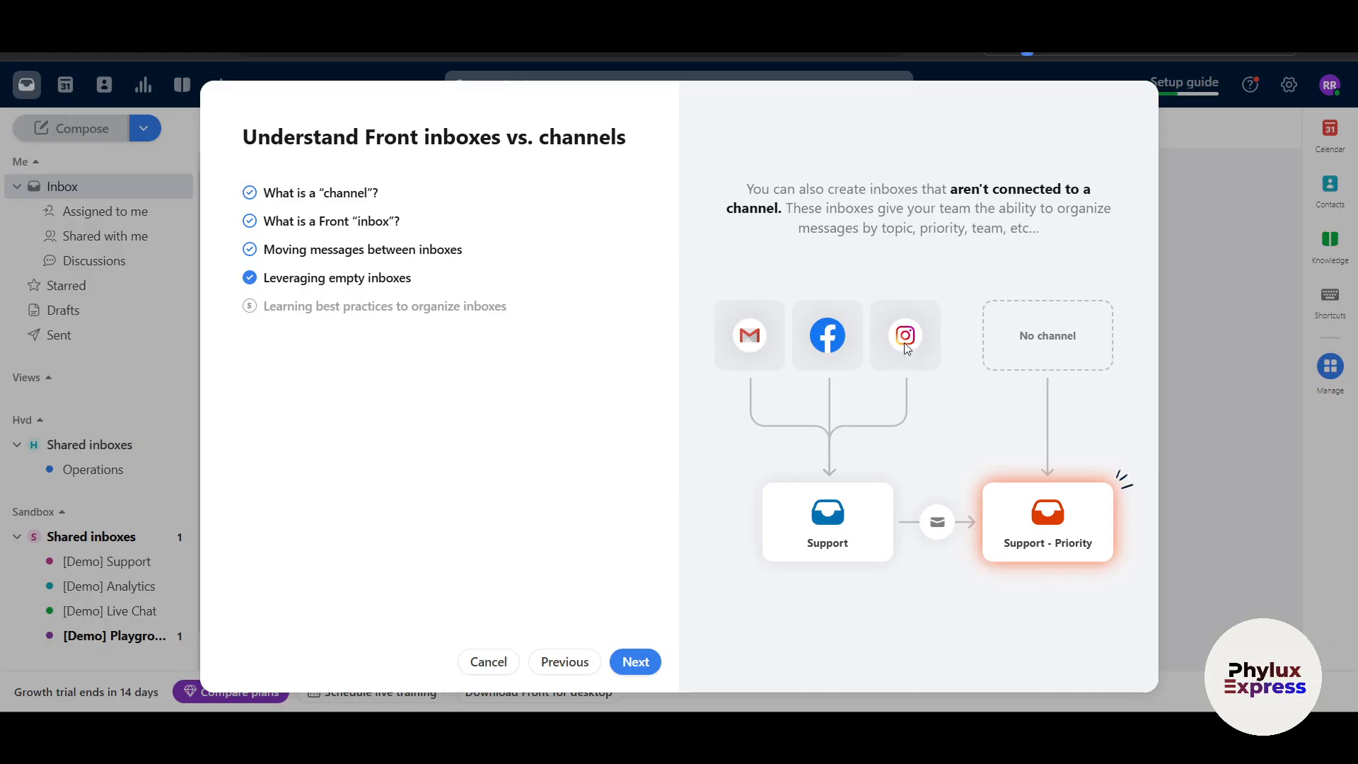
pyautogui.click(639, 662)
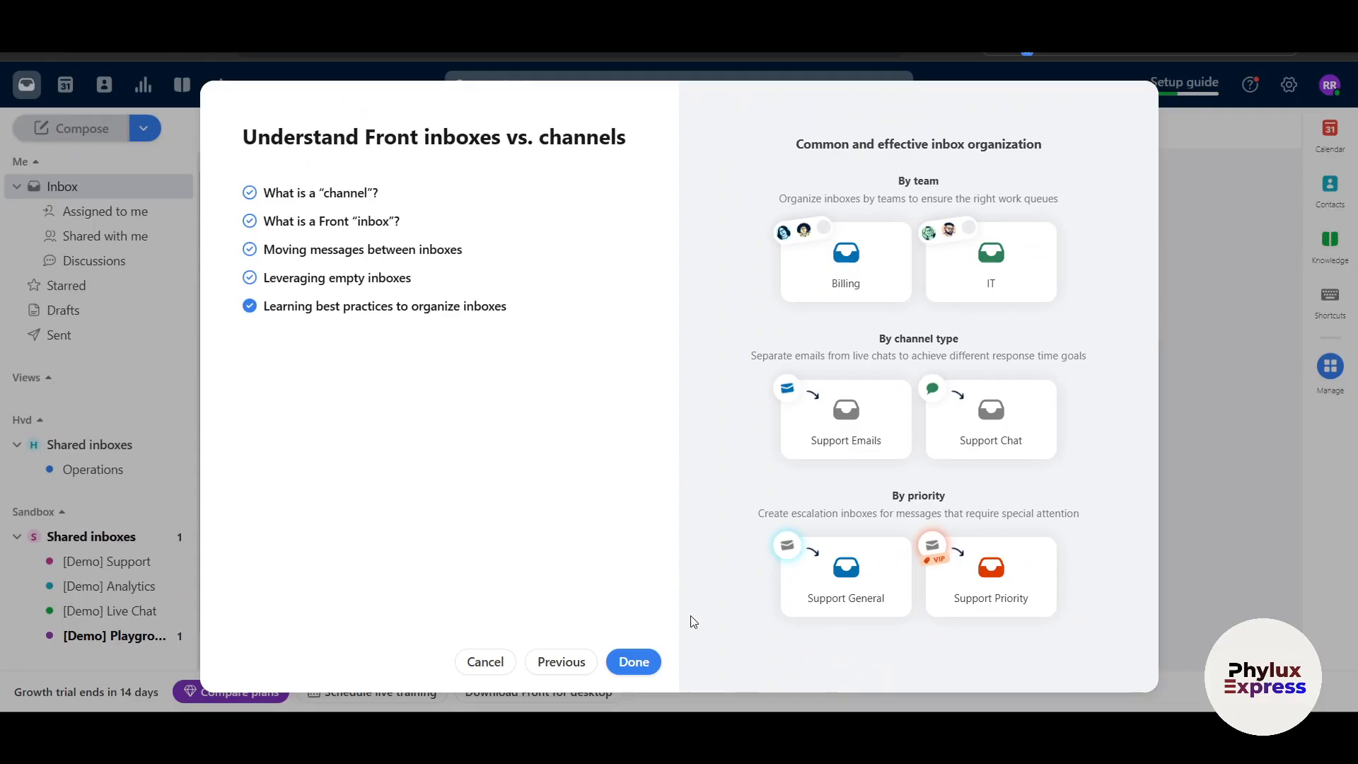
pyautogui.click(616, 661)
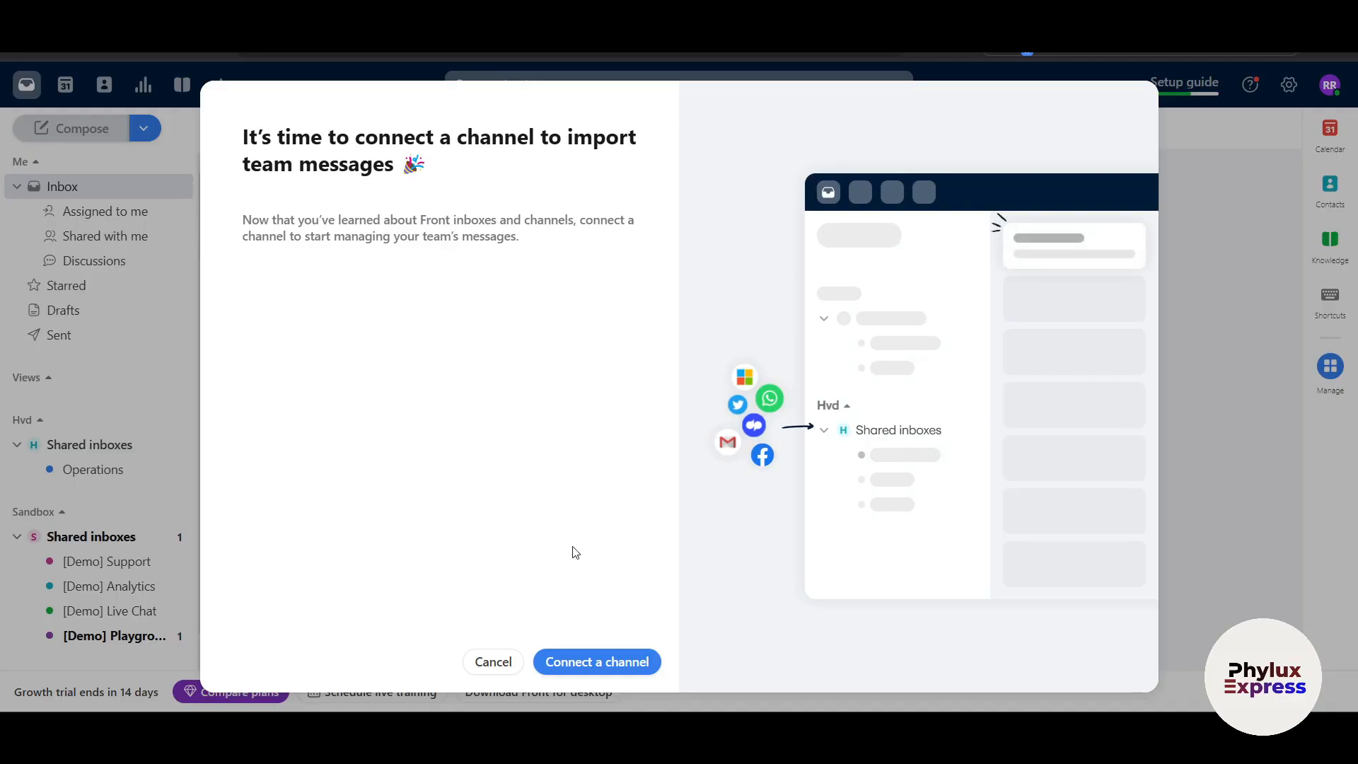
# - Start connecting a shared channel as a Standard Gmail Account and sign in with the second listed Google account
pyautogui.click(580, 667)
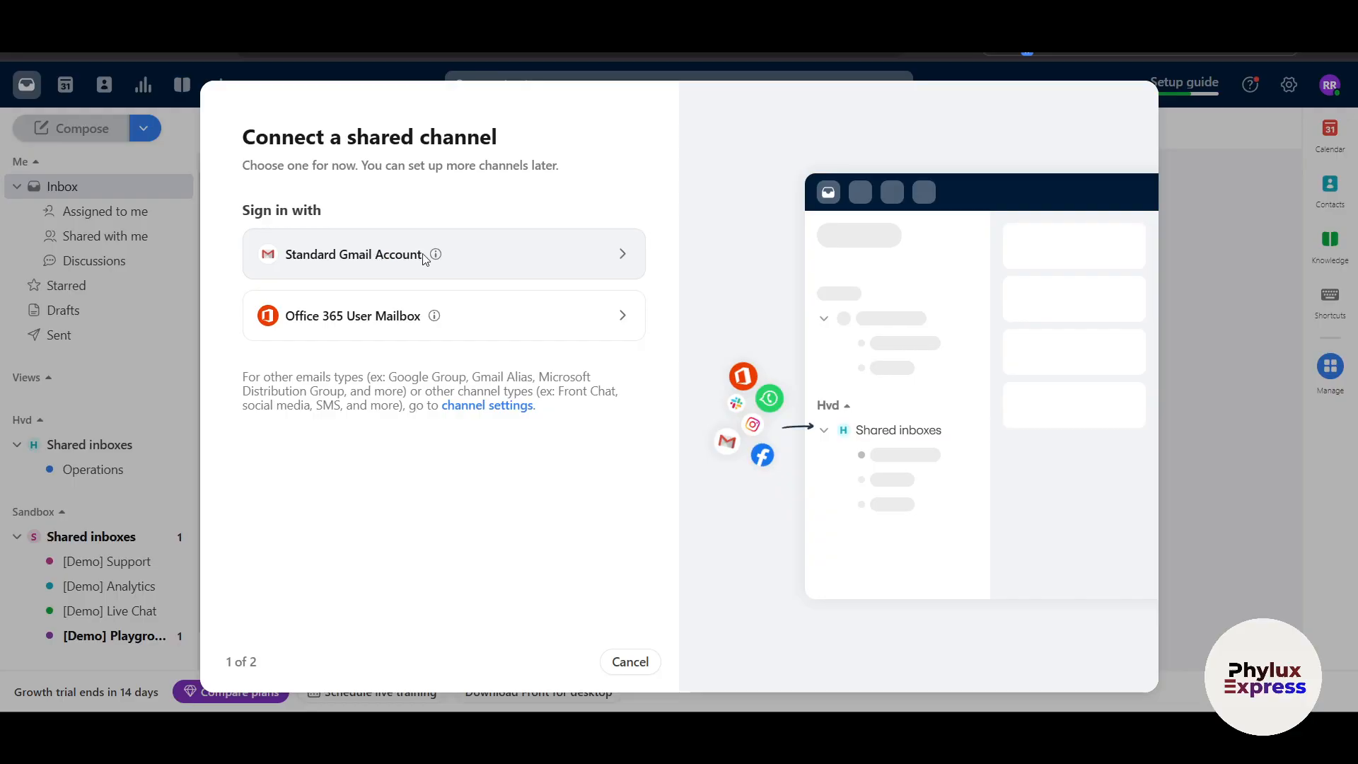
pyautogui.click(513, 258)
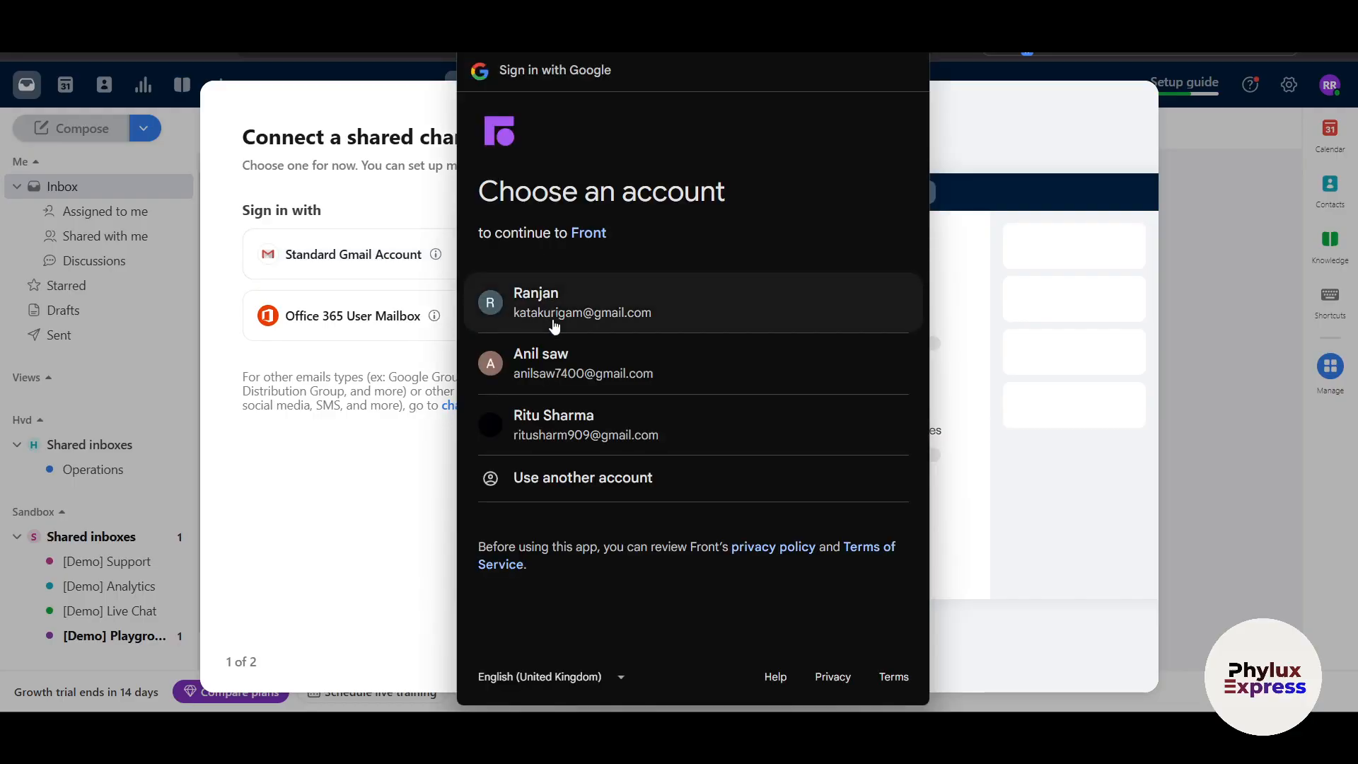
pyautogui.click(553, 357)
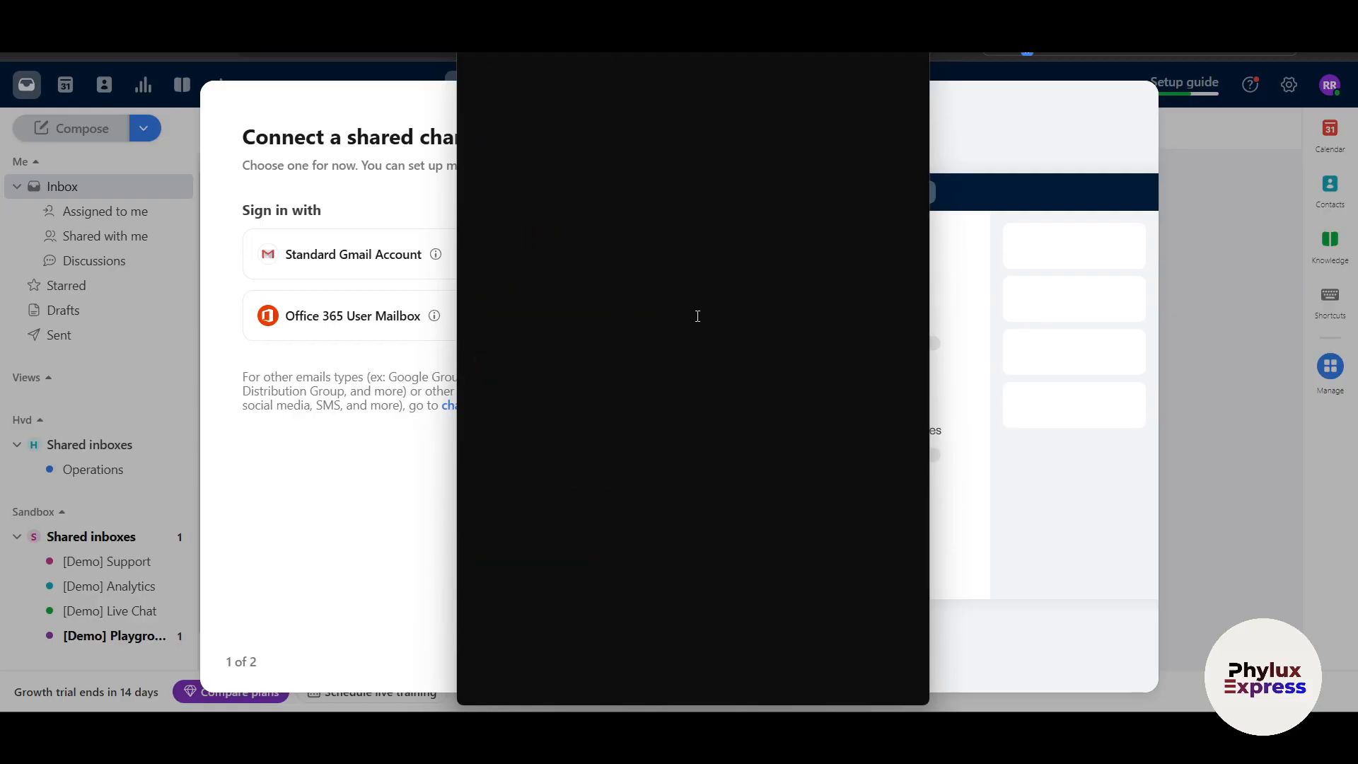
pyautogui.click(824, 413)
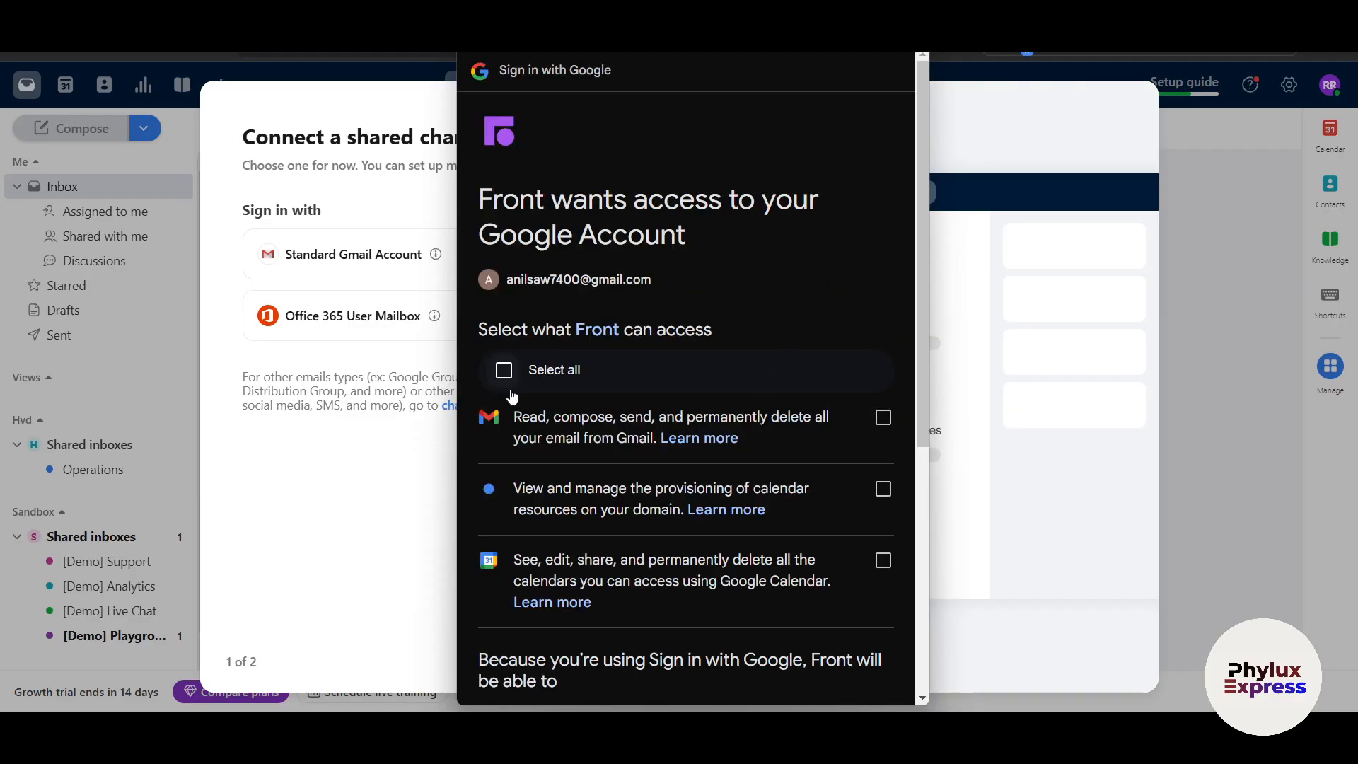
# - Grant Front permission to read, compose, send and delete Gmail messages, leave both calendar permissions off, and continue
pyautogui.click(505, 371)
pyautogui.scroll(-3, 789, 434)
pyautogui.click(885, 296)
pyautogui.click(883, 224)
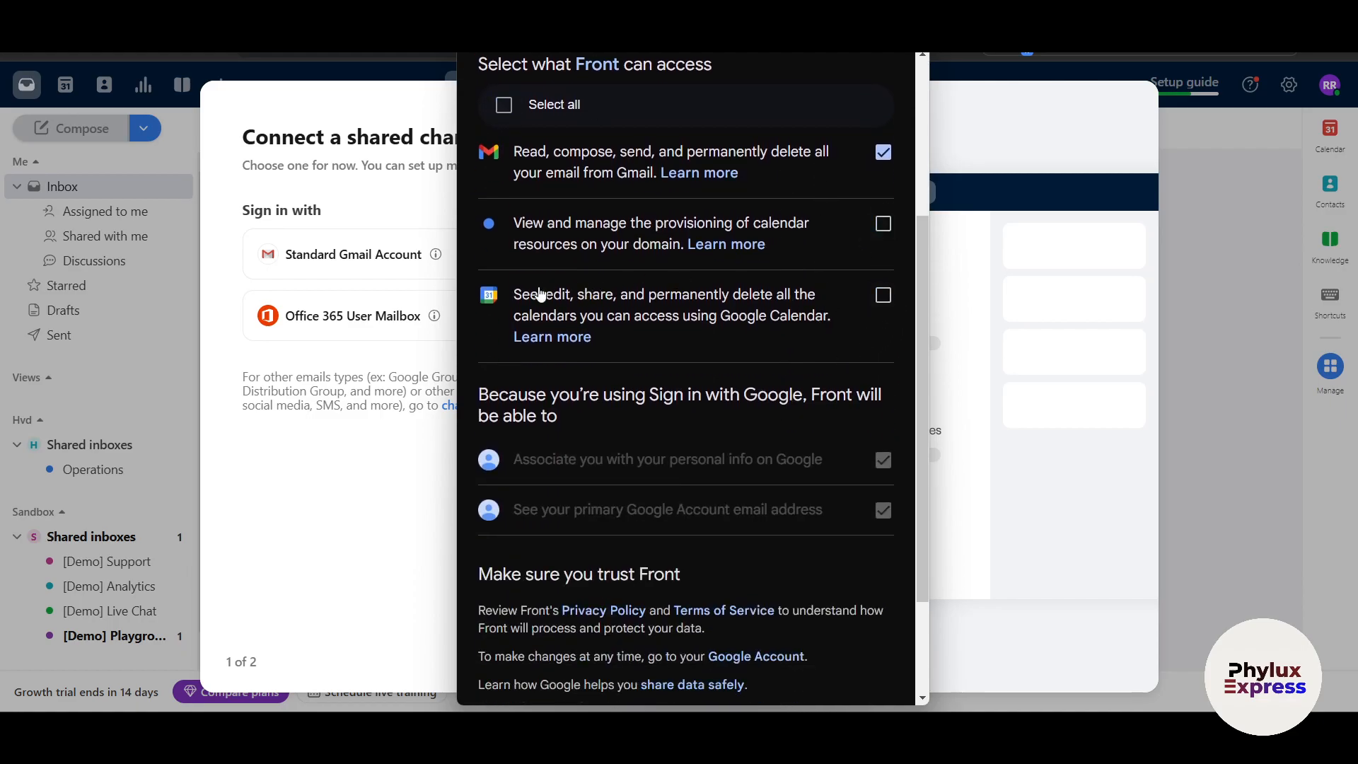
pyautogui.scroll(1, 631, 290)
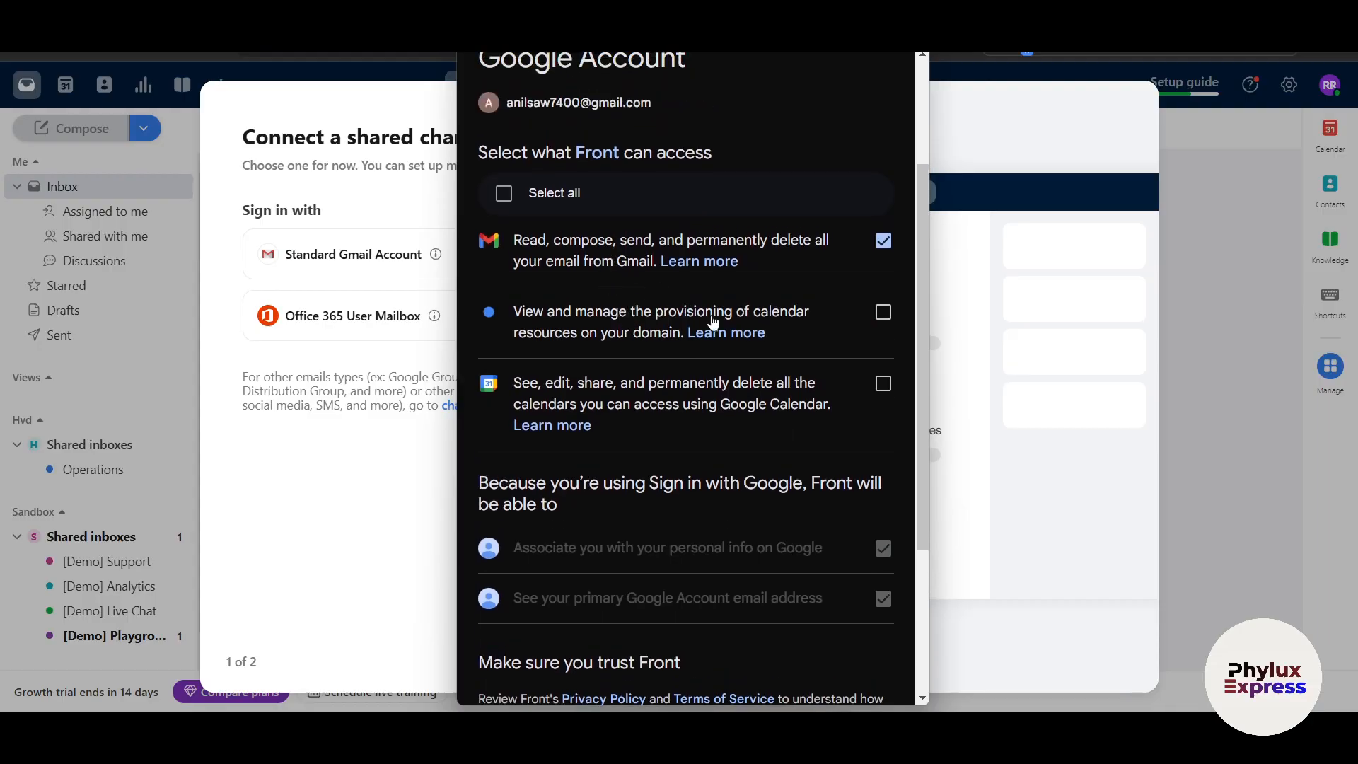
pyautogui.scroll(-3, 796, 402)
pyautogui.click(781, 609)
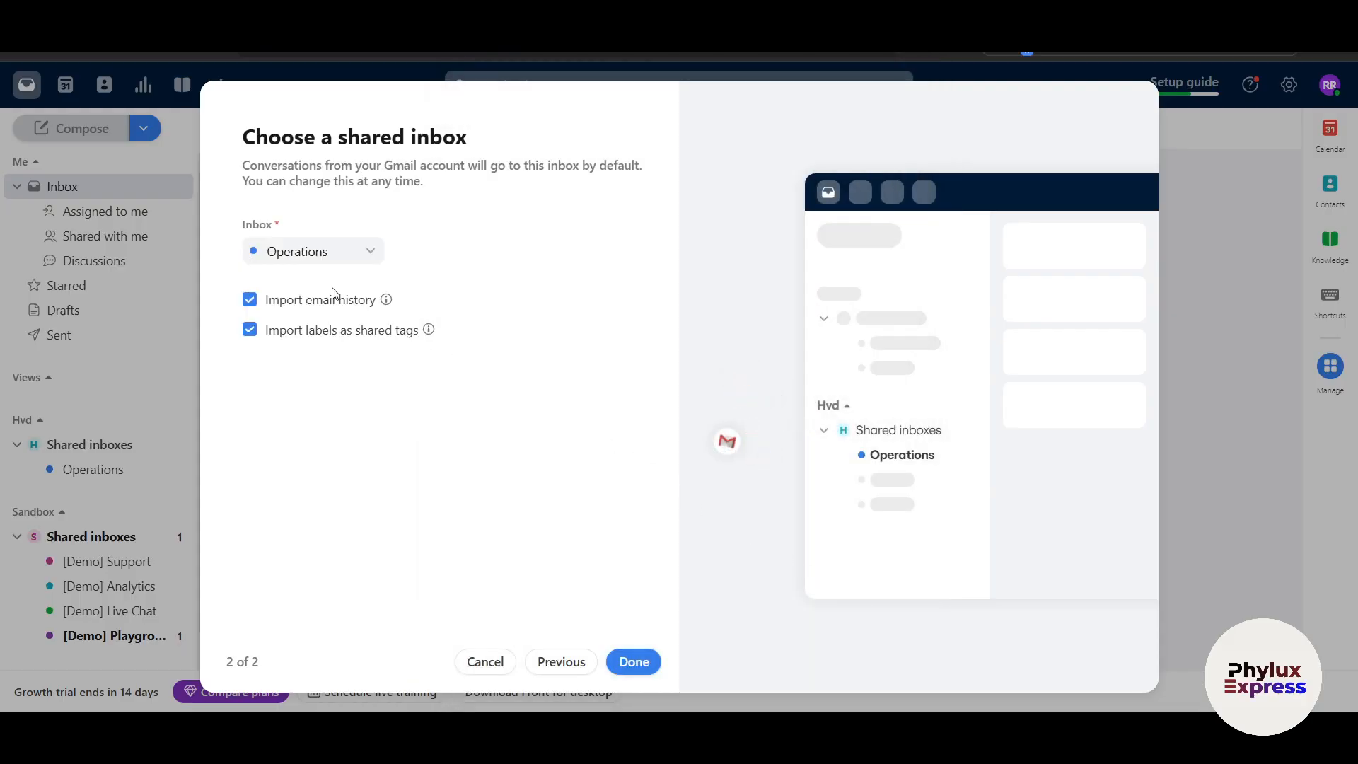
# - Route the Gmail channel to the Operations inbox with email history and labels imported, and finish connecting the channel
pyautogui.click(321, 252)
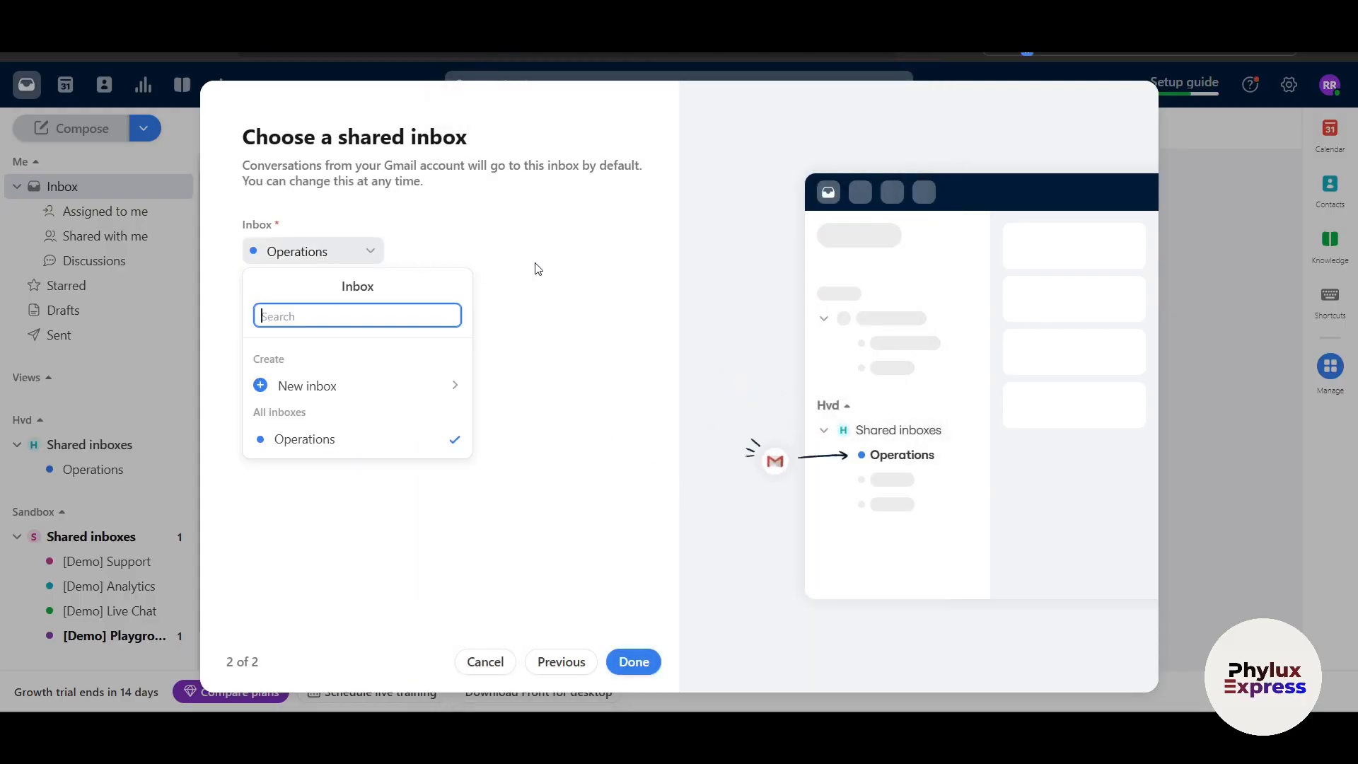
pyautogui.press('Escape')
pyautogui.click(290, 254)
pyautogui.press('Escape')
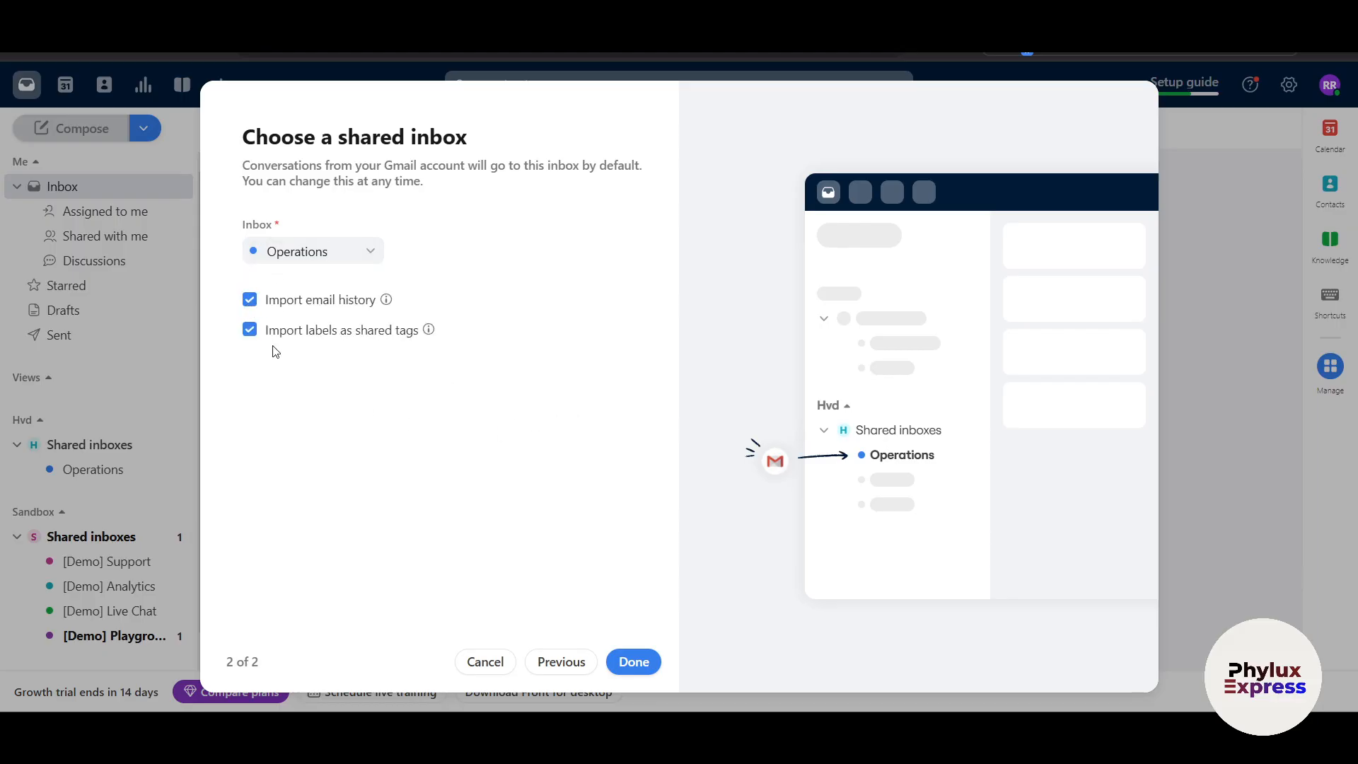
pyautogui.click(637, 663)
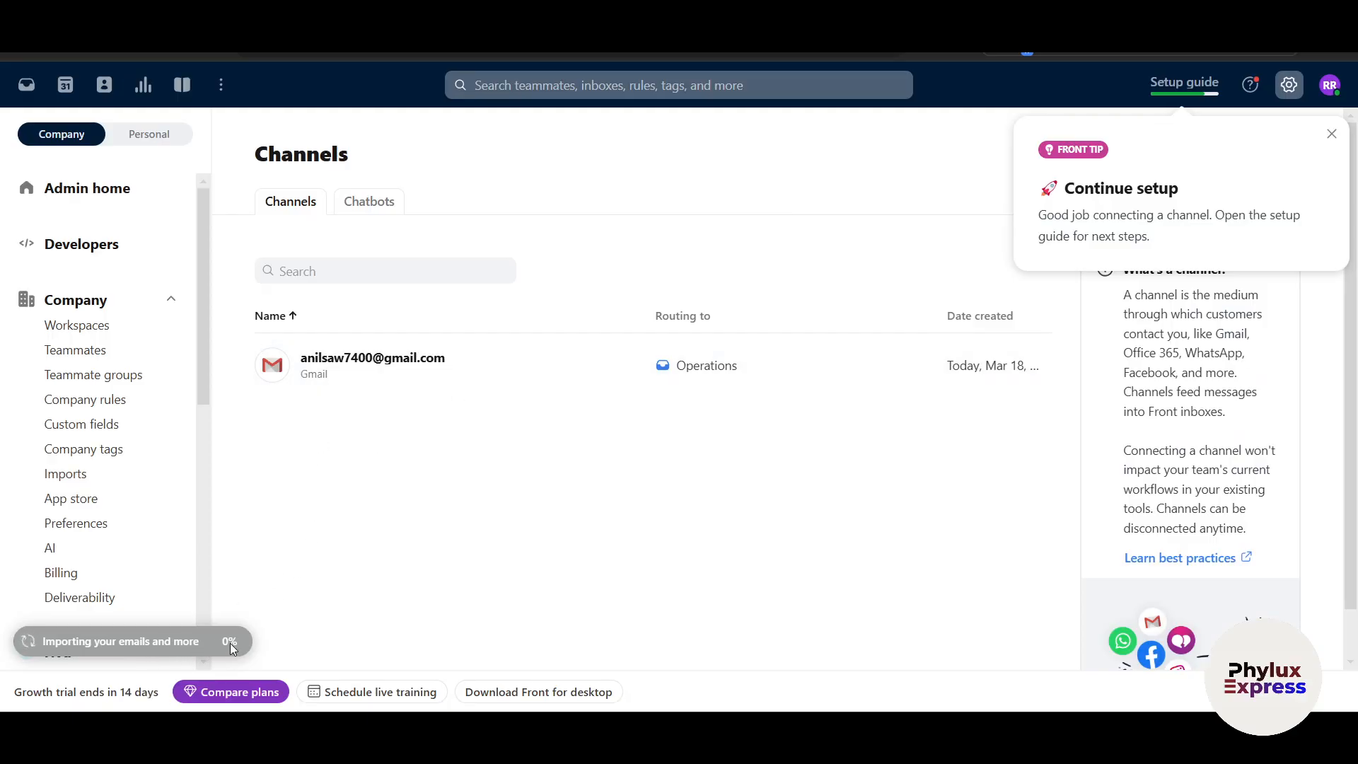
# - Dismiss the Continue setup tip on the Channels page and look at the Personal and Company settings home pages
pyautogui.scroll(-1, 566, 502)
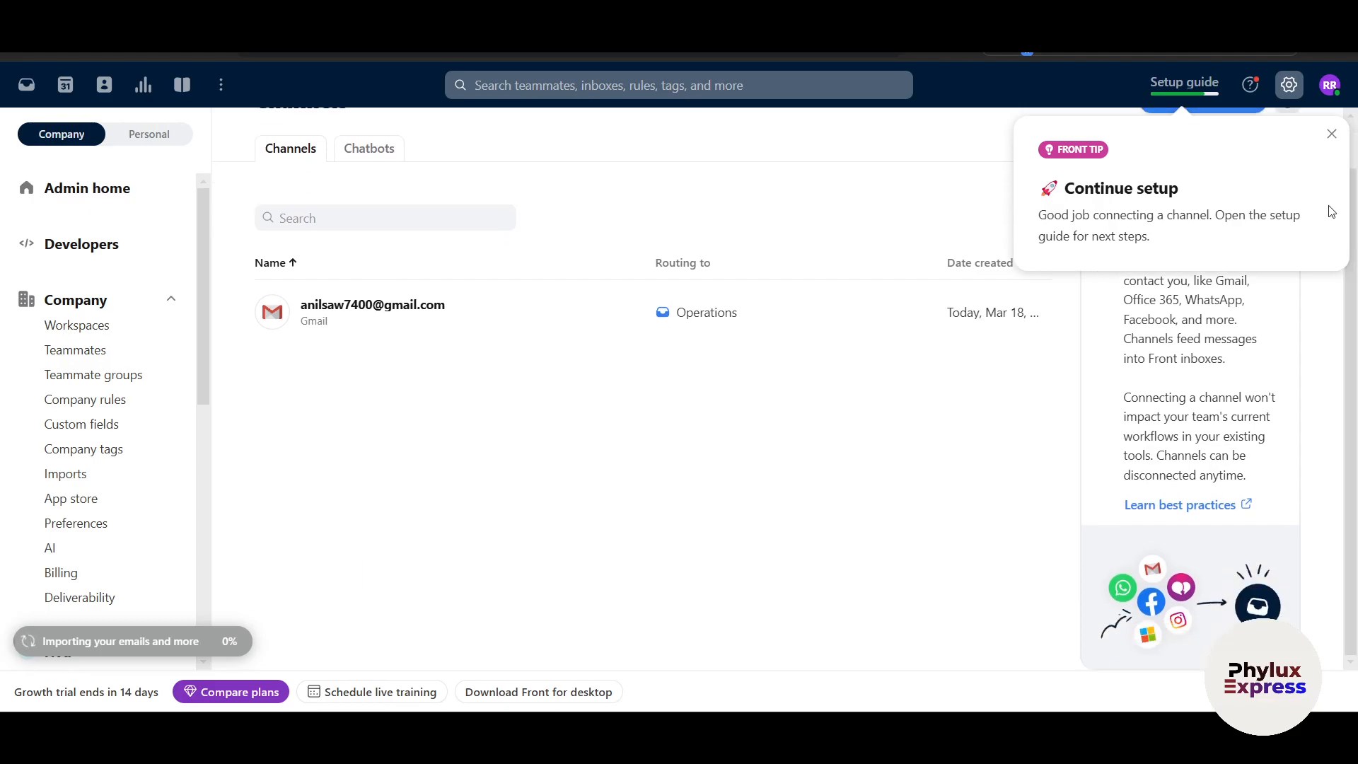
pyautogui.click(1332, 135)
pyautogui.scroll(1, 636, 354)
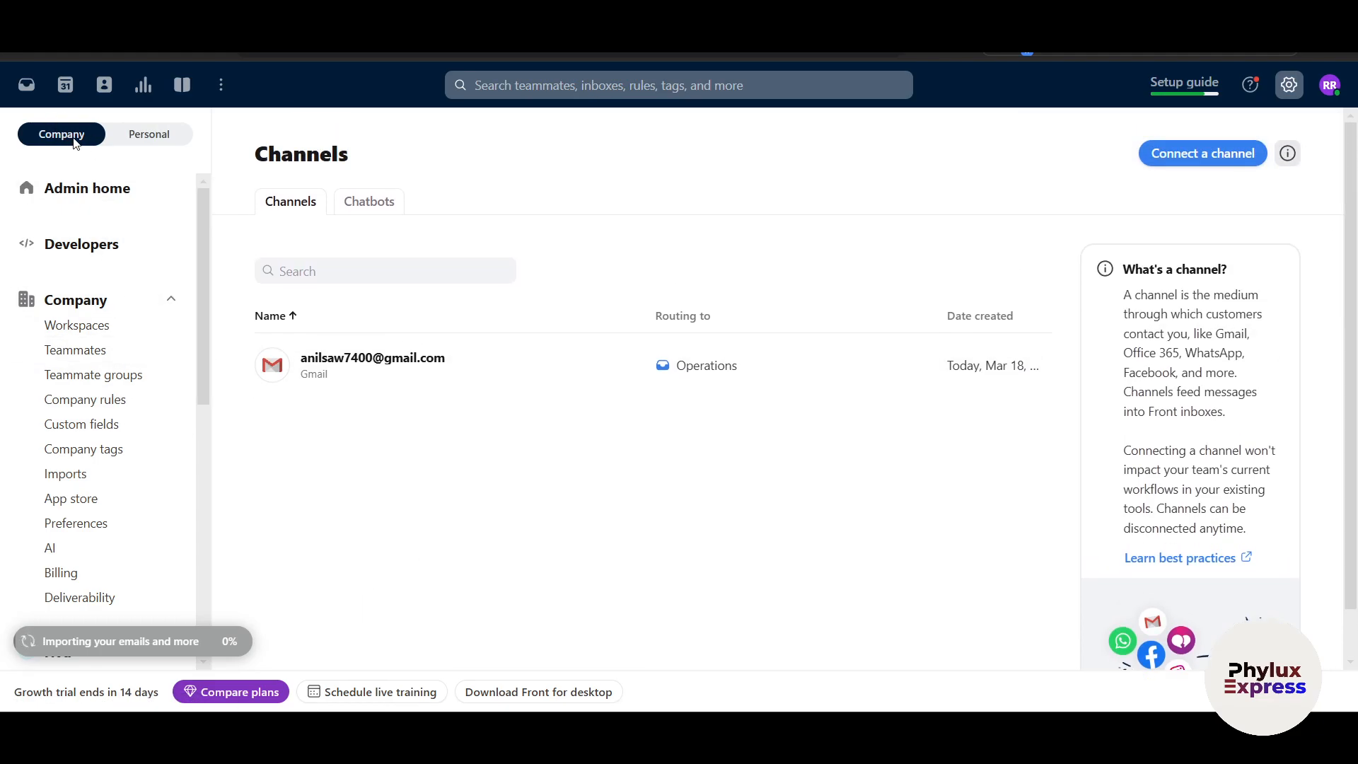
pyautogui.click(149, 140)
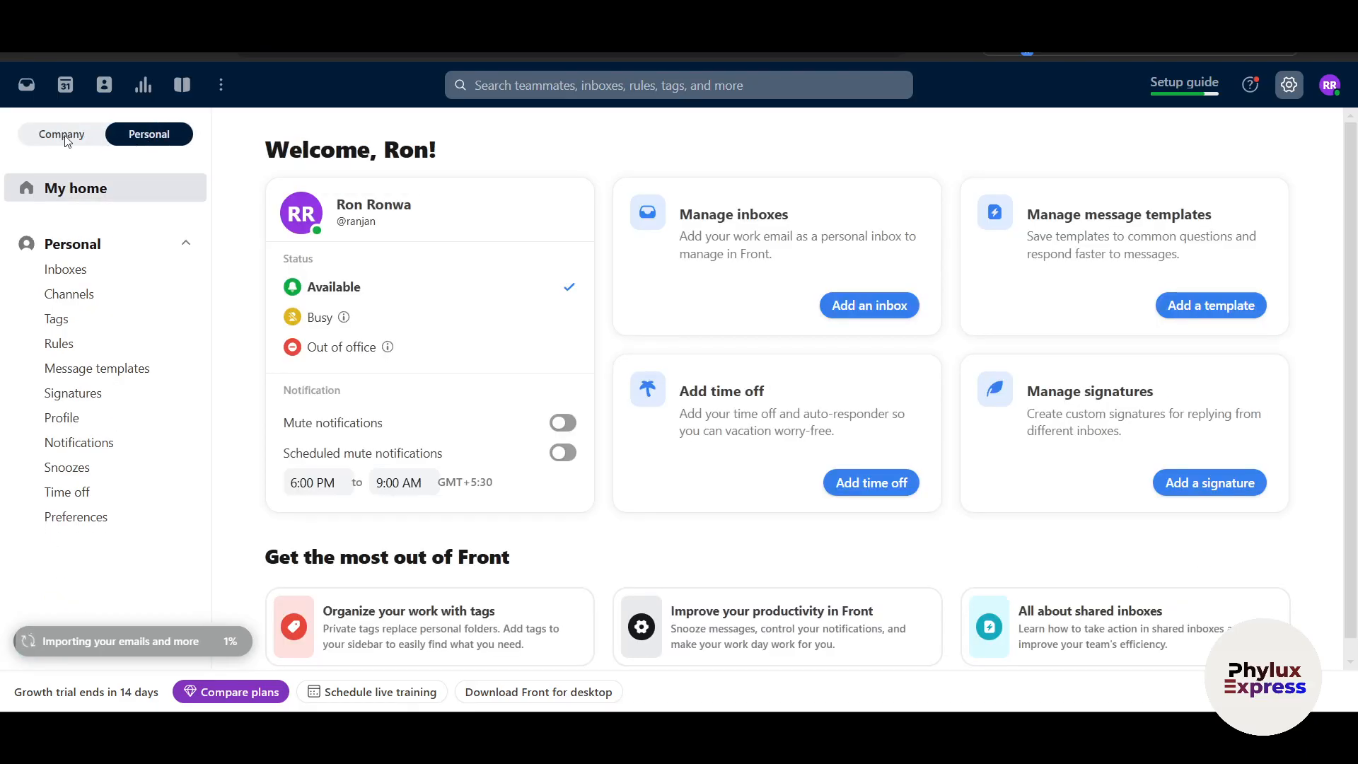
pyautogui.click(65, 137)
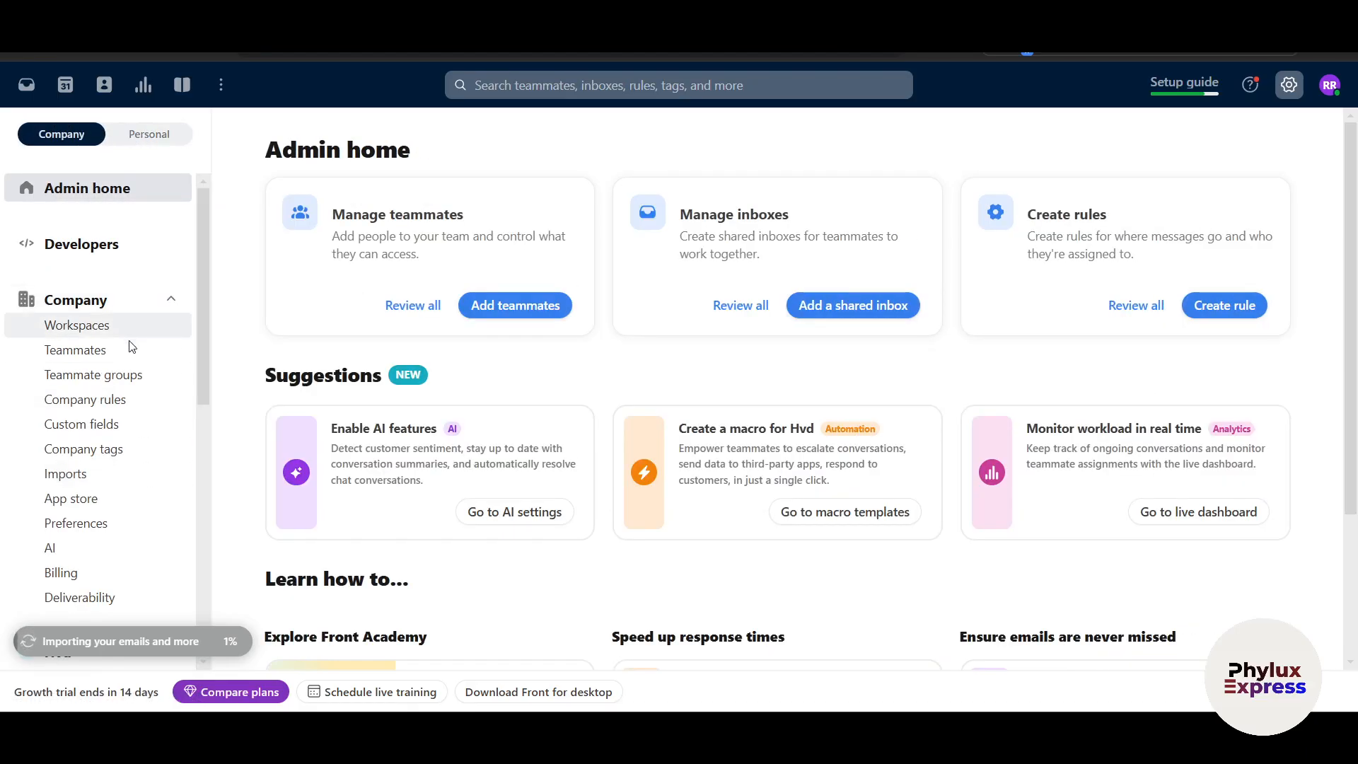
# - From the Operations inbox, try the company admin option in the setup guide's Invite your team form and cancel the invitation
pyautogui.click(31, 86)
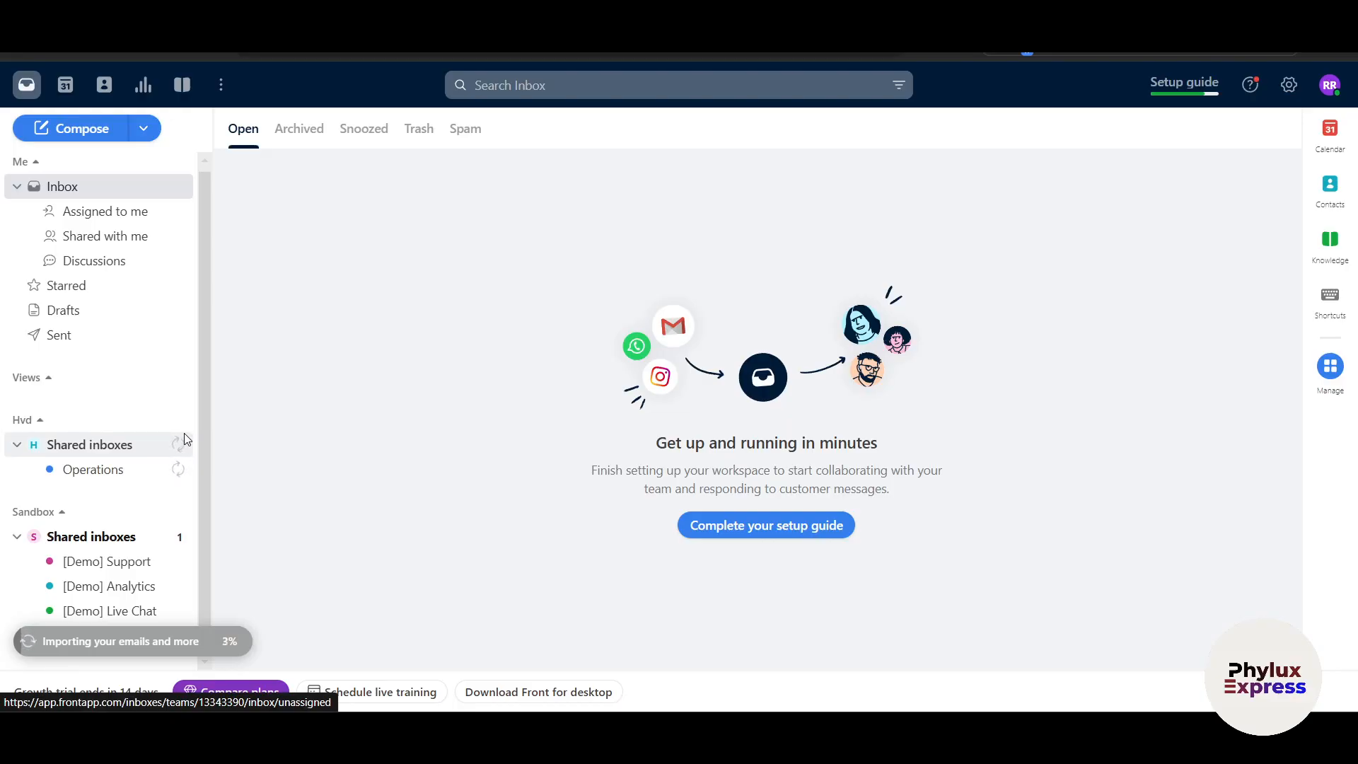
pyautogui.click(104, 470)
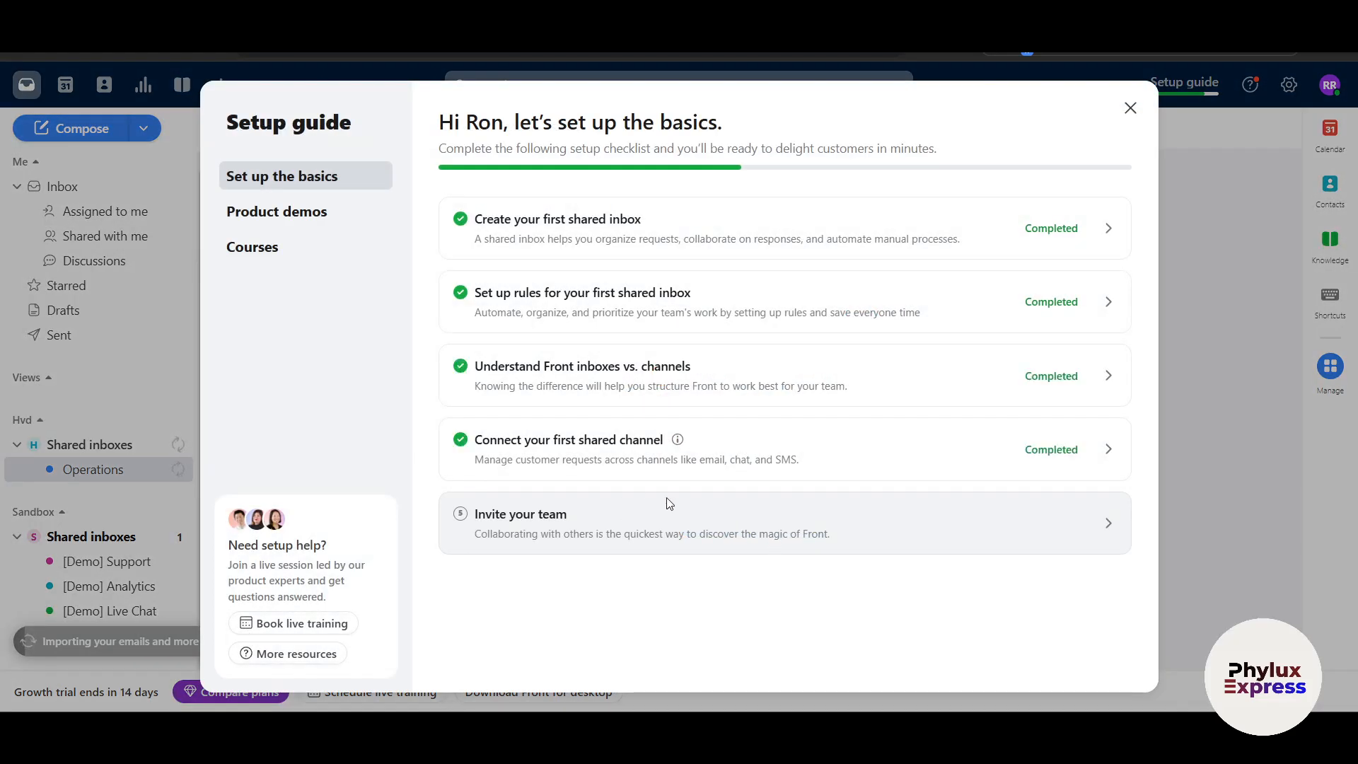
pyautogui.click(645, 530)
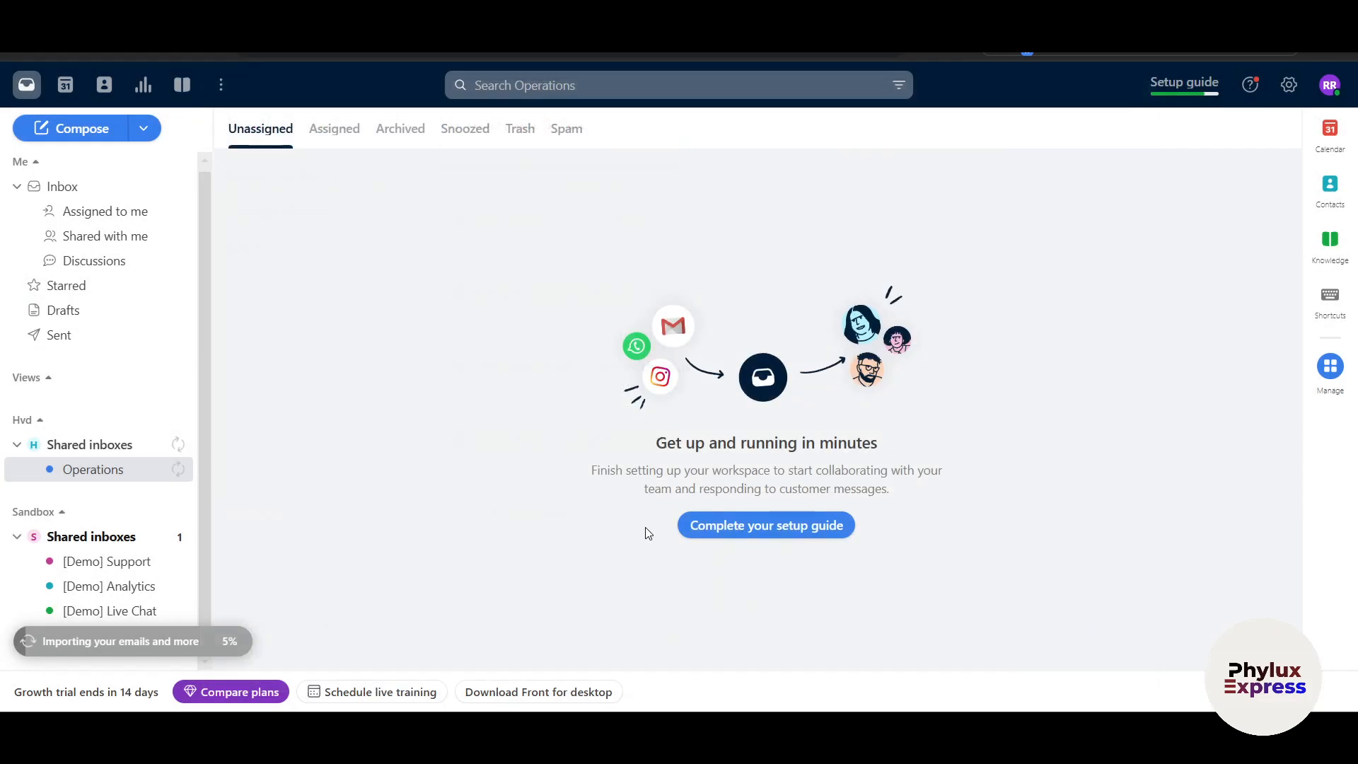
pyautogui.click(614, 316)
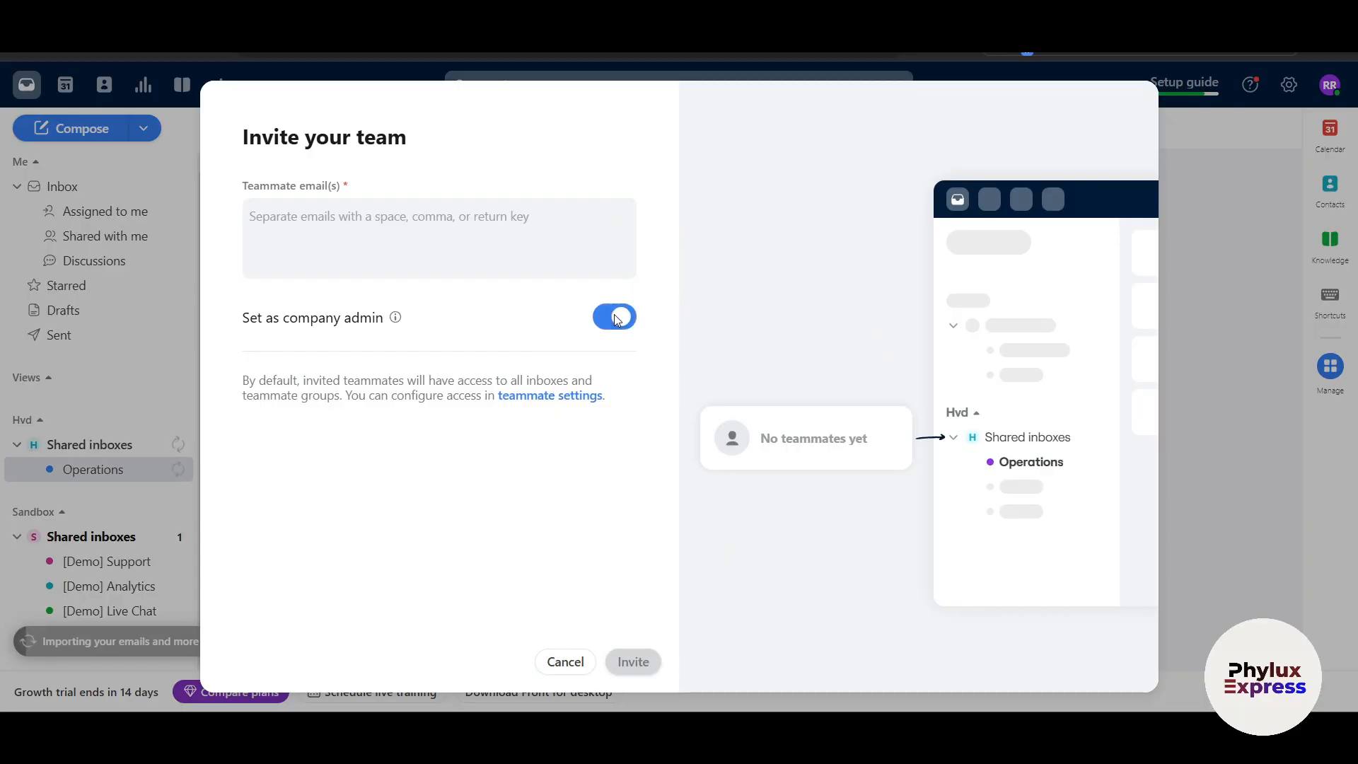
pyautogui.click(574, 657)
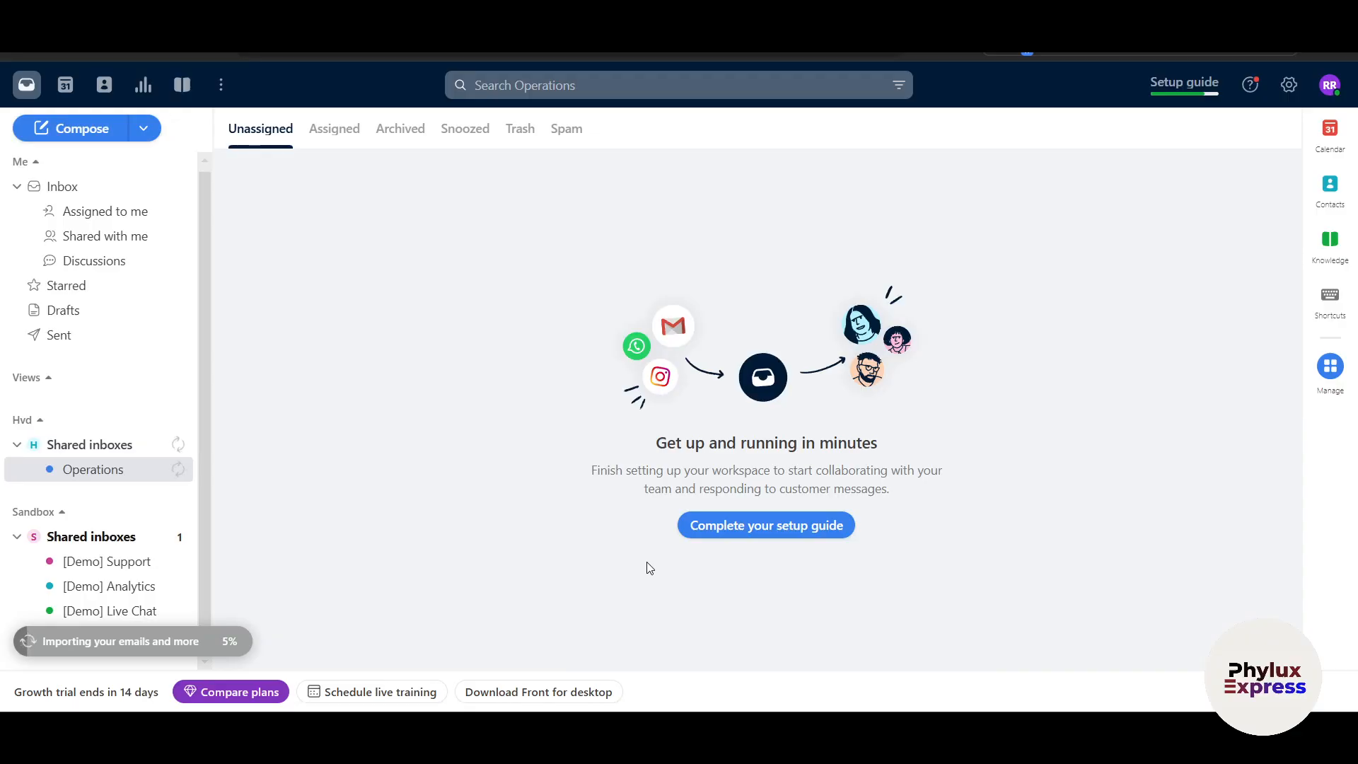
# - Open the personal Inbox and view a blank new message, closing it without entering anything
pyautogui.scroll(-1, 92, 510)
pyautogui.scroll(2, 82, 403)
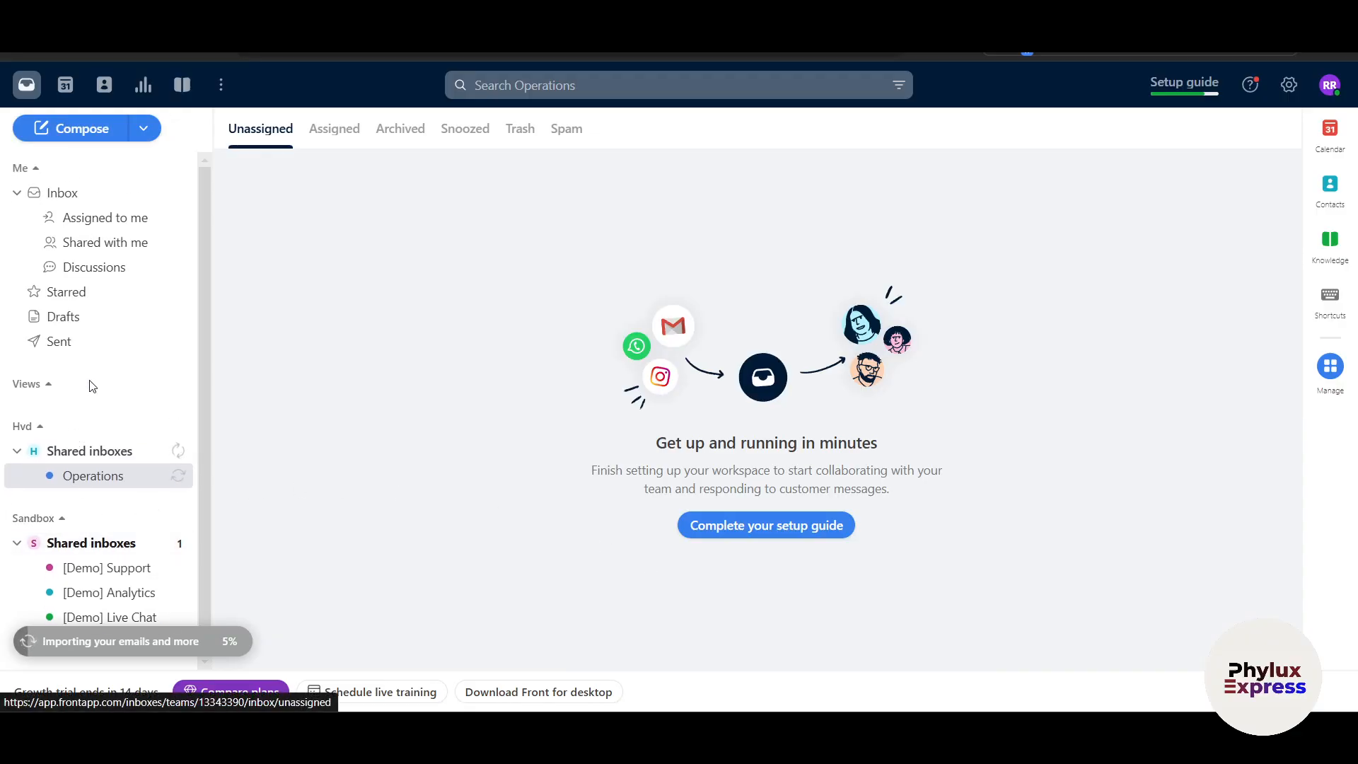
pyautogui.click(68, 203)
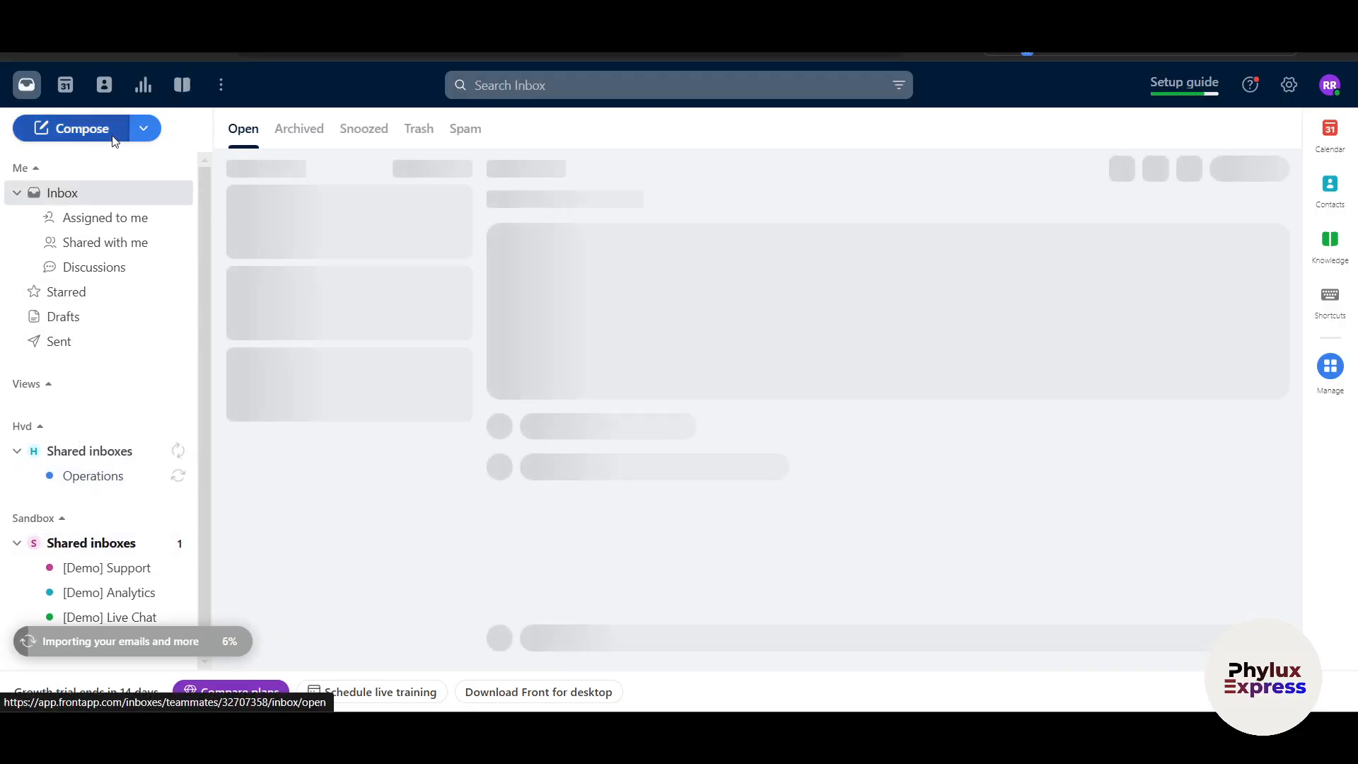
pyautogui.click(108, 128)
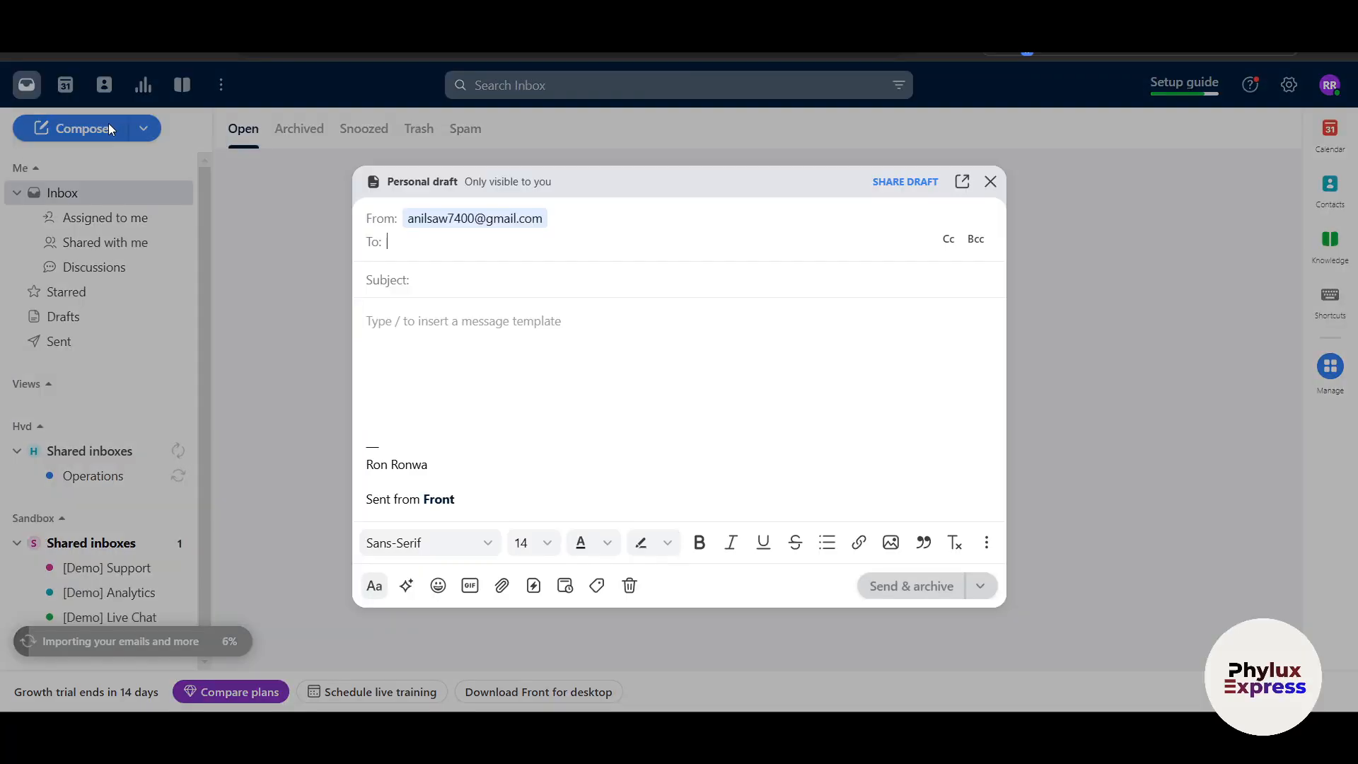
pyautogui.click(991, 182)
# - Start a new message, remove its signature, restore it and remove it again, and close the message as an empty draft
pyautogui.click(144, 128)
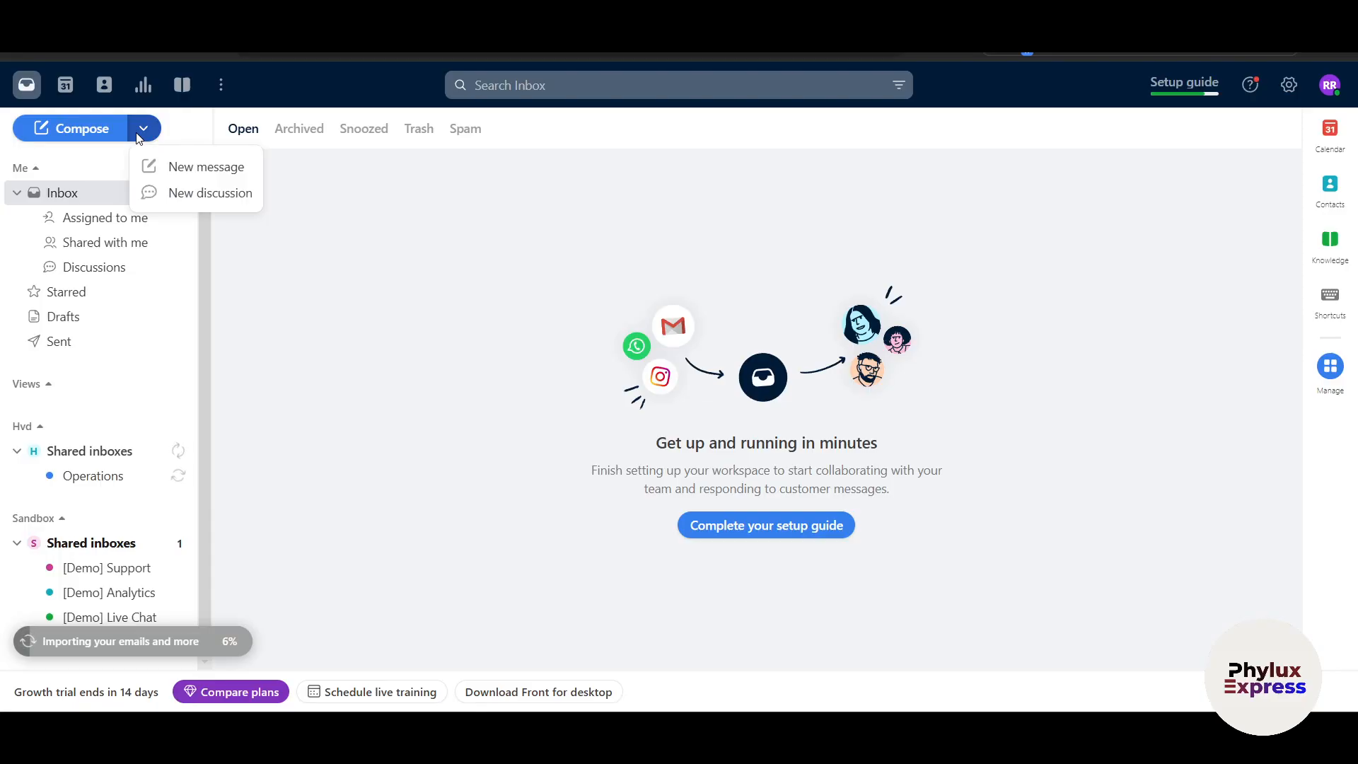
pyautogui.click(205, 170)
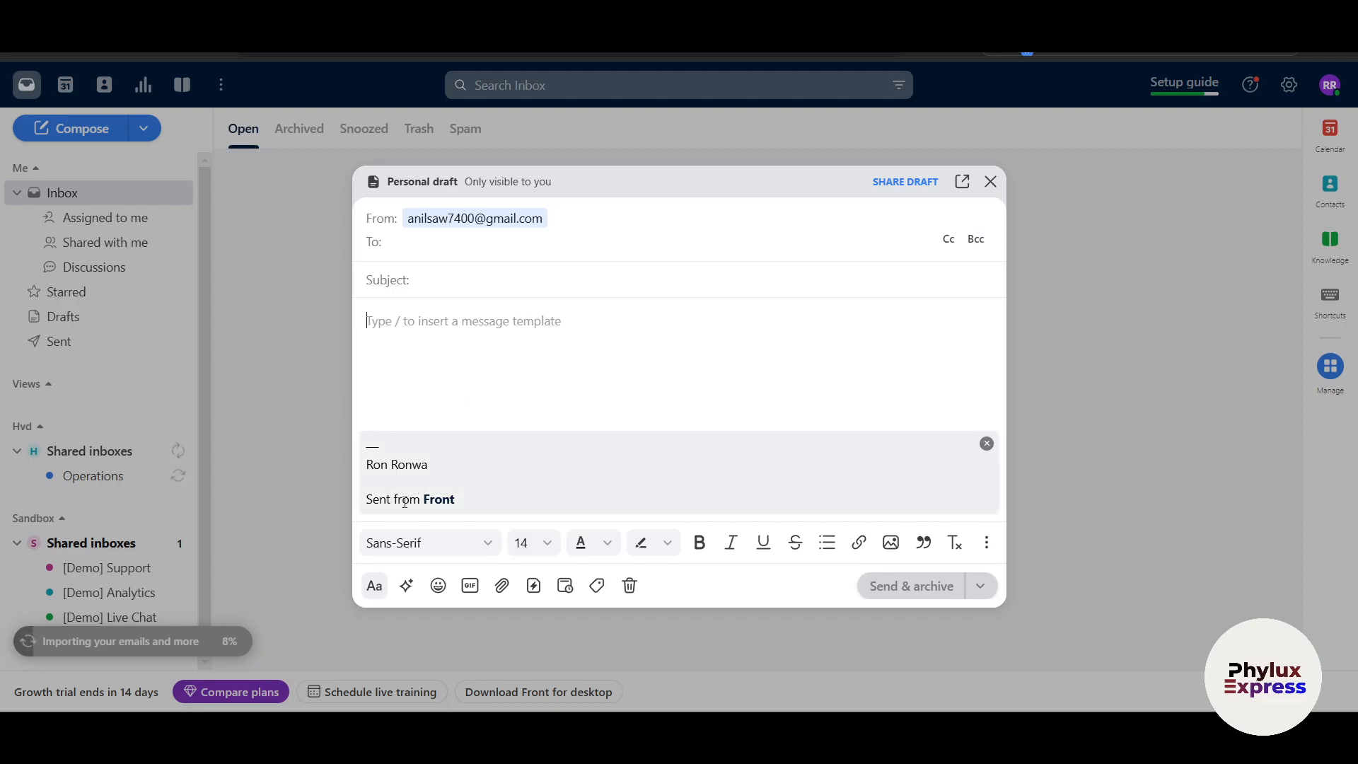
pyautogui.click(987, 443)
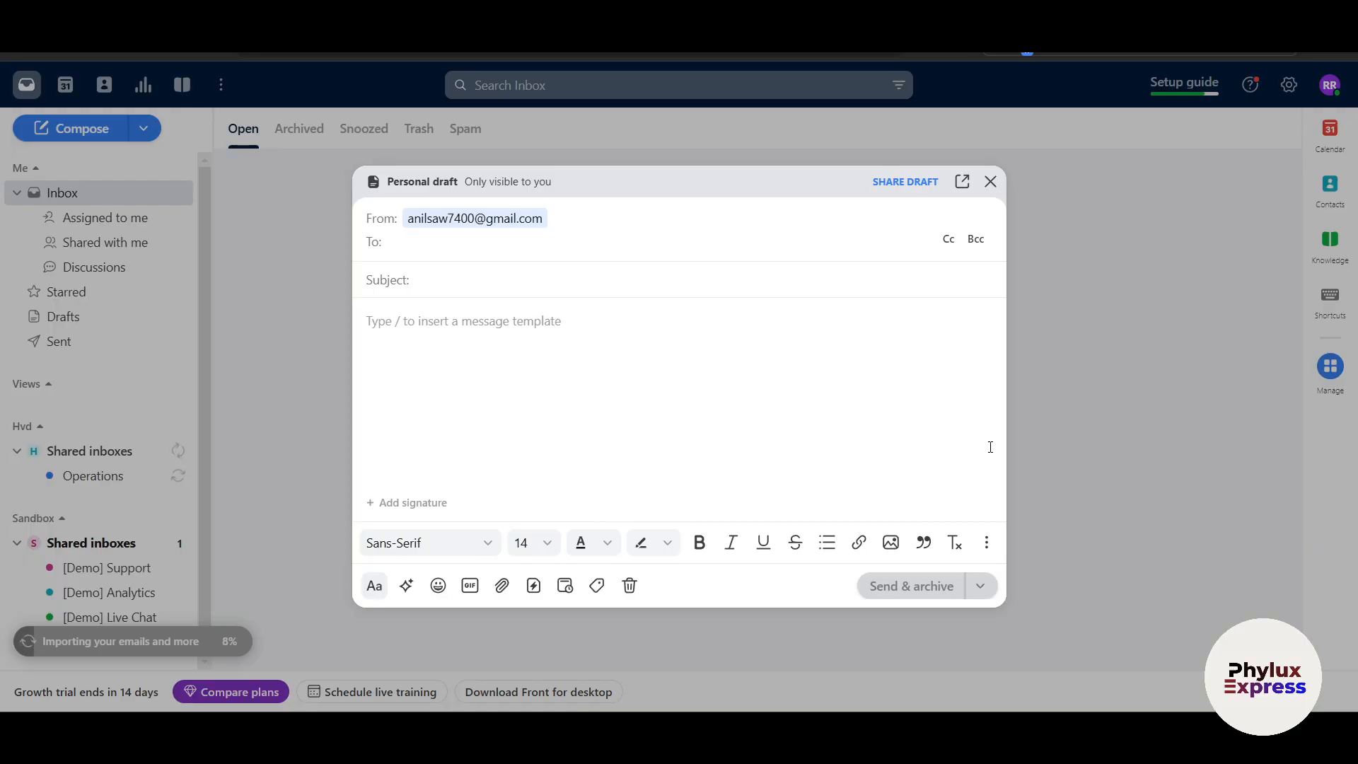
pyautogui.click(419, 502)
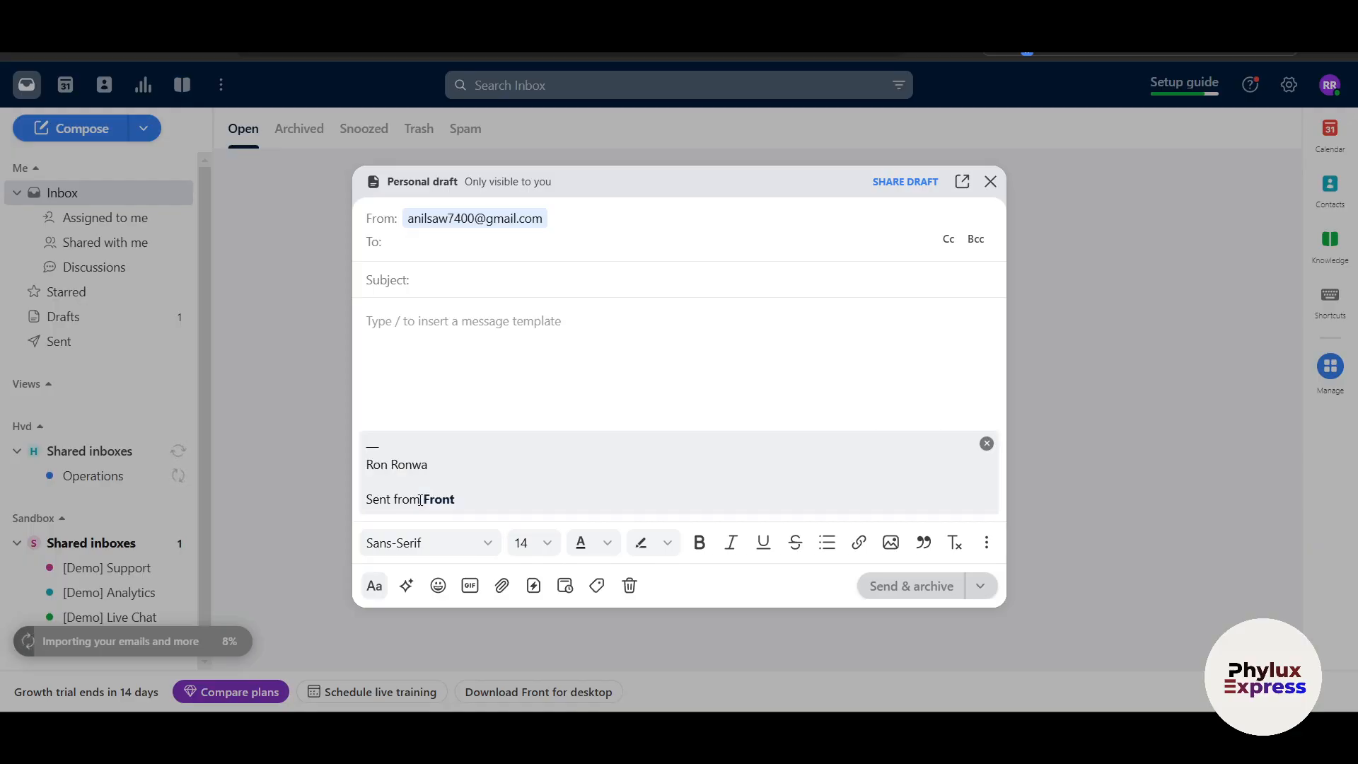
pyautogui.click(987, 444)
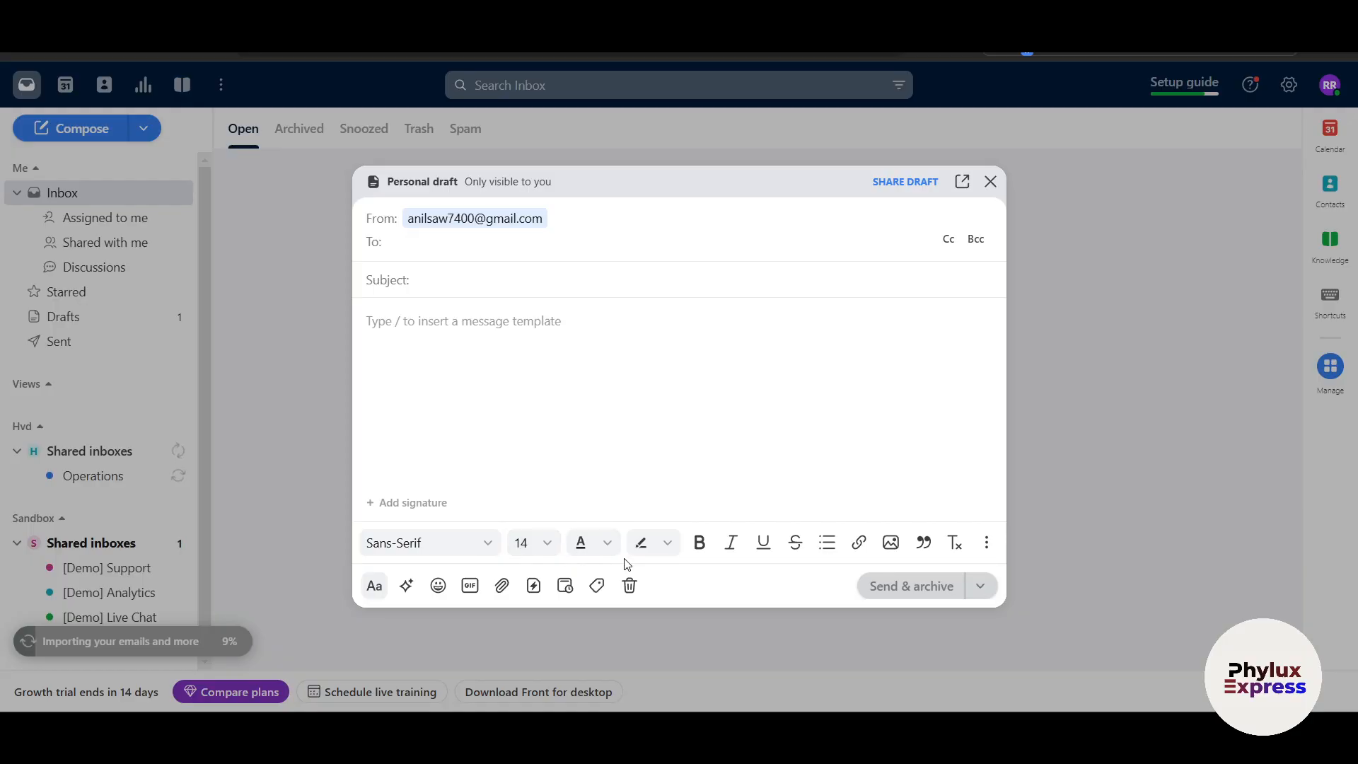
pyautogui.click(992, 188)
pyautogui.click(839, 428)
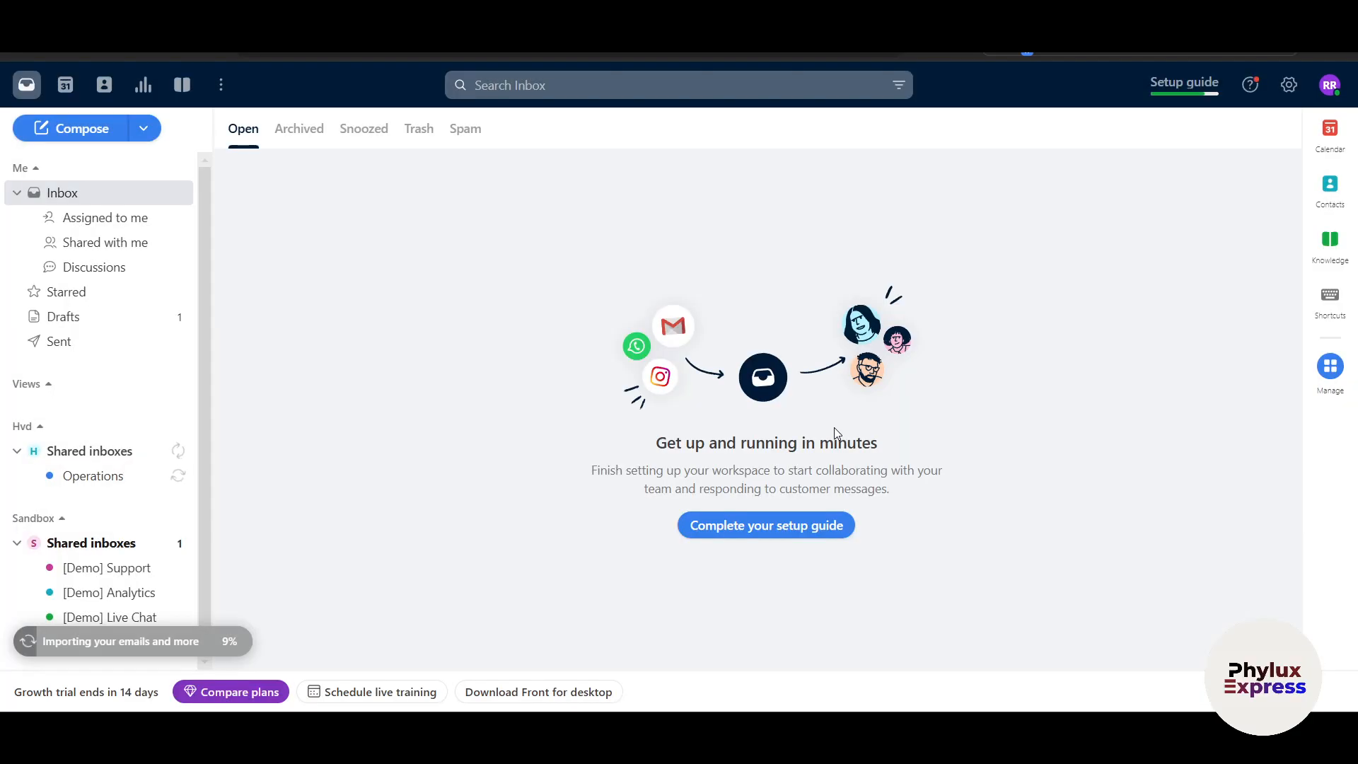
# - Look through the Assigned to me, Shared with me, Discussions, Starred, Drafts and Sent folders
pyautogui.click(98, 224)
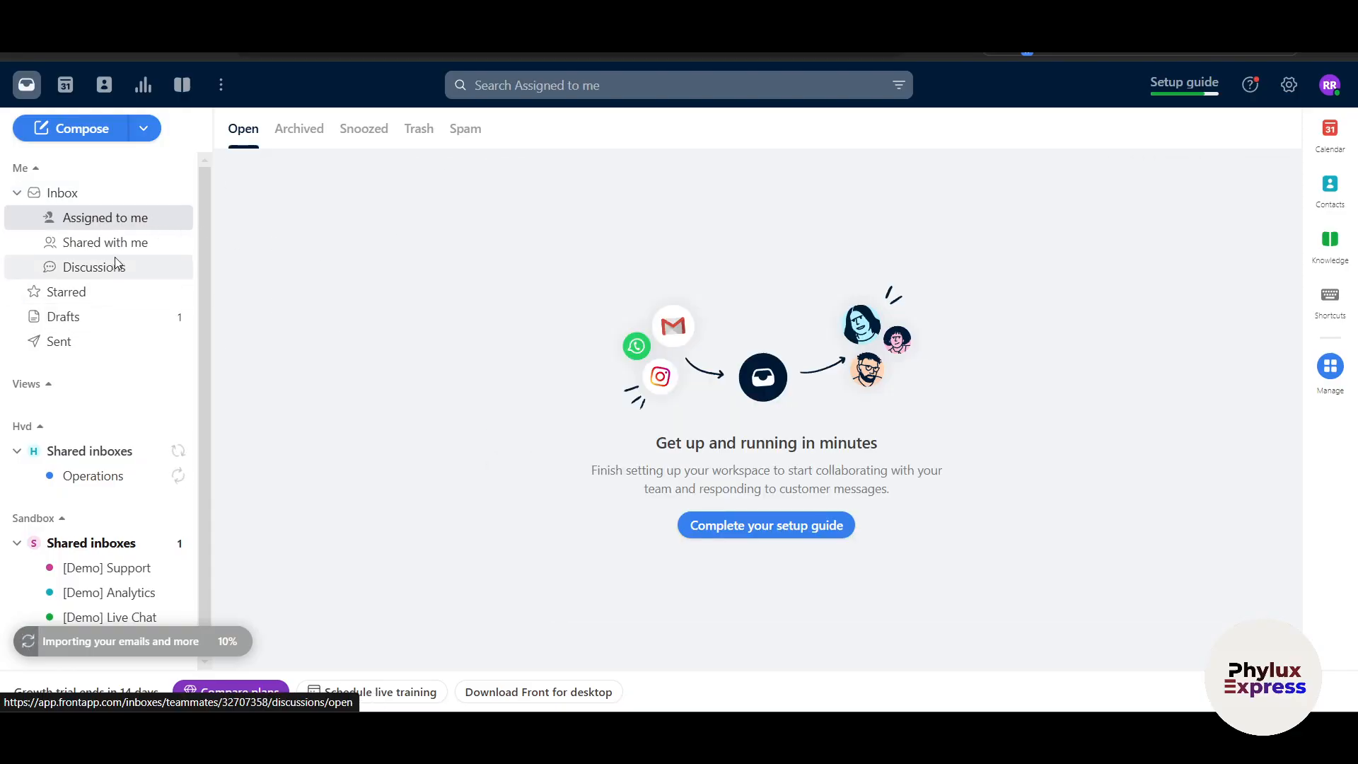
pyautogui.click(106, 243)
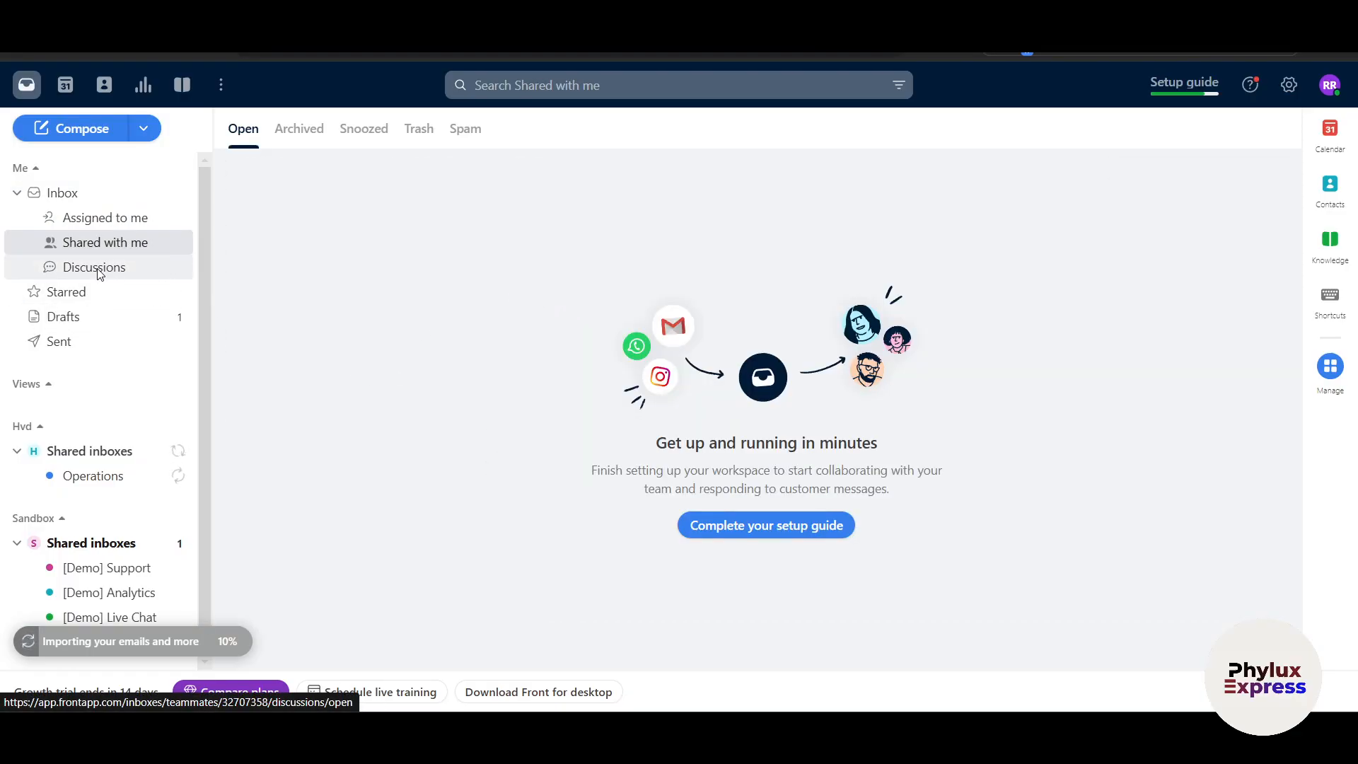
pyautogui.click(99, 270)
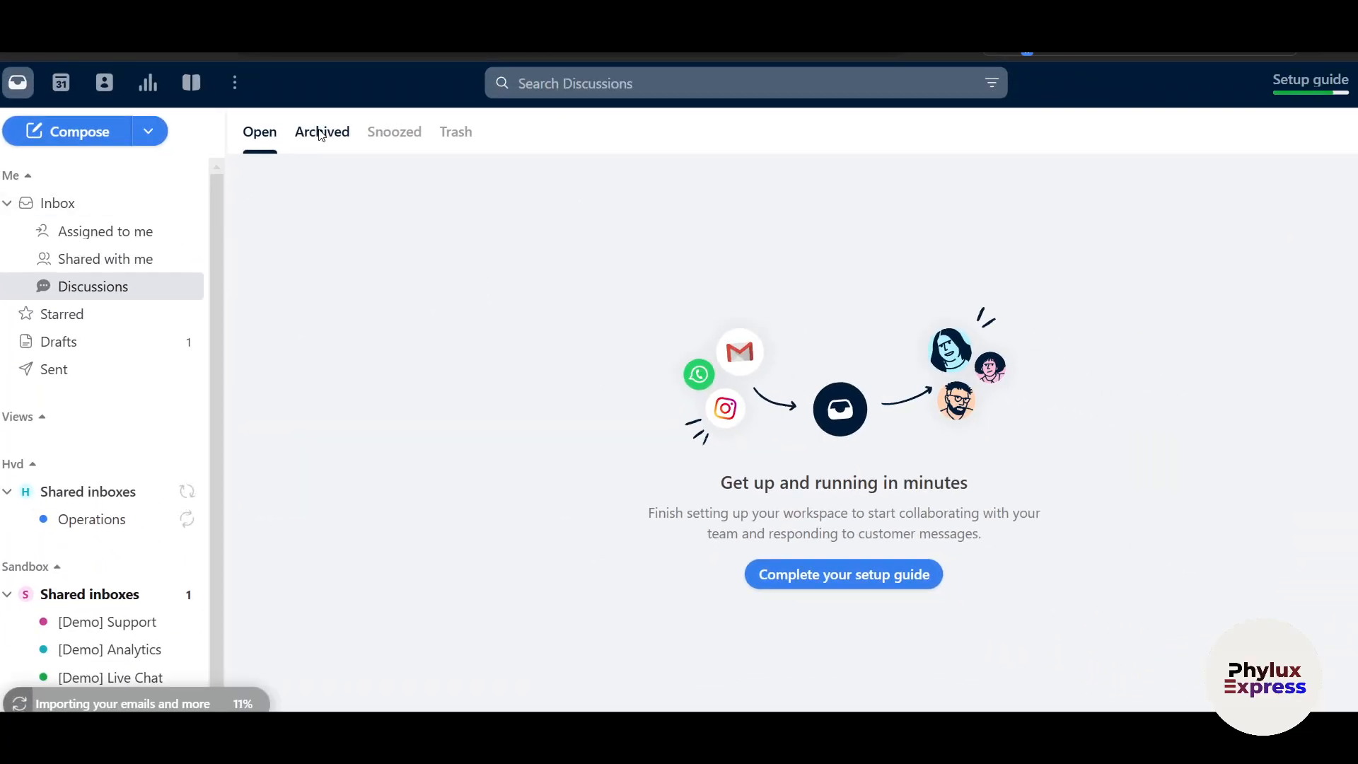
pyautogui.click(103, 318)
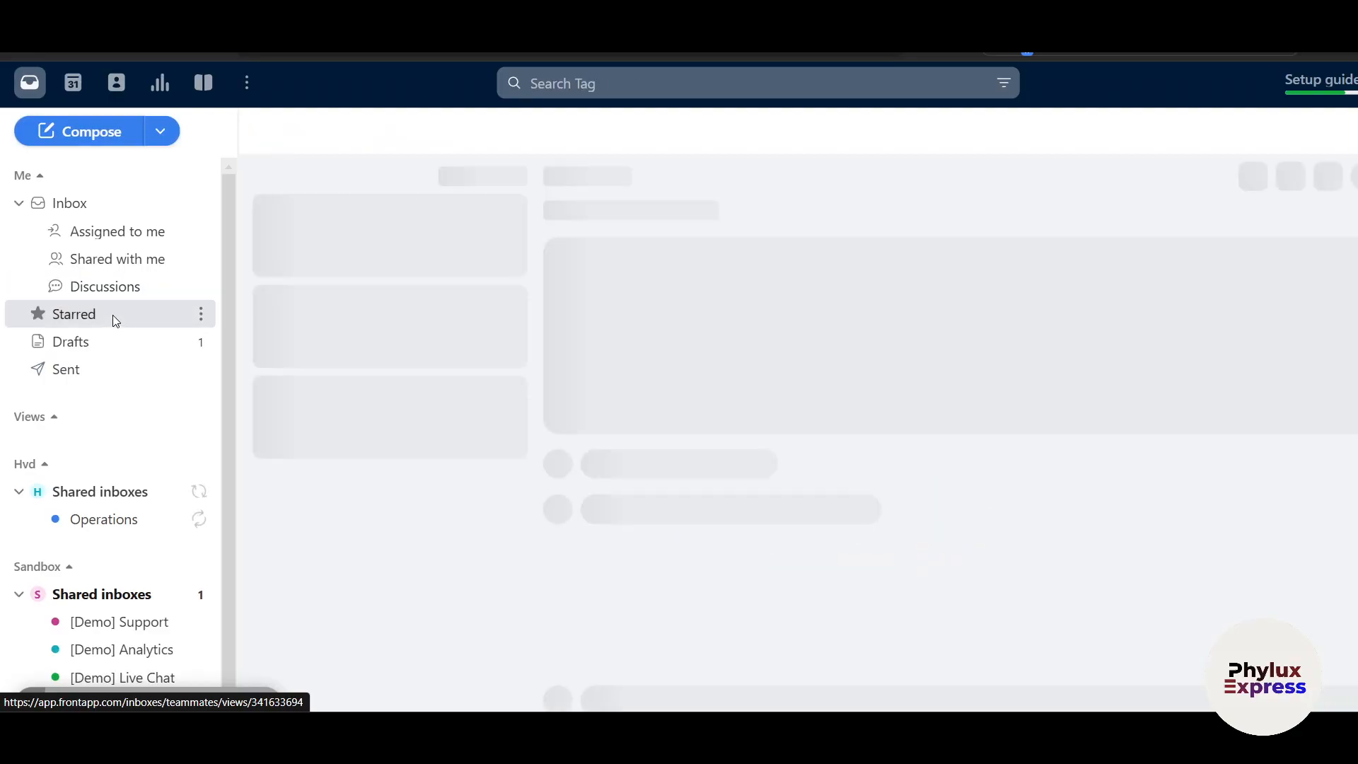
pyautogui.click(113, 345)
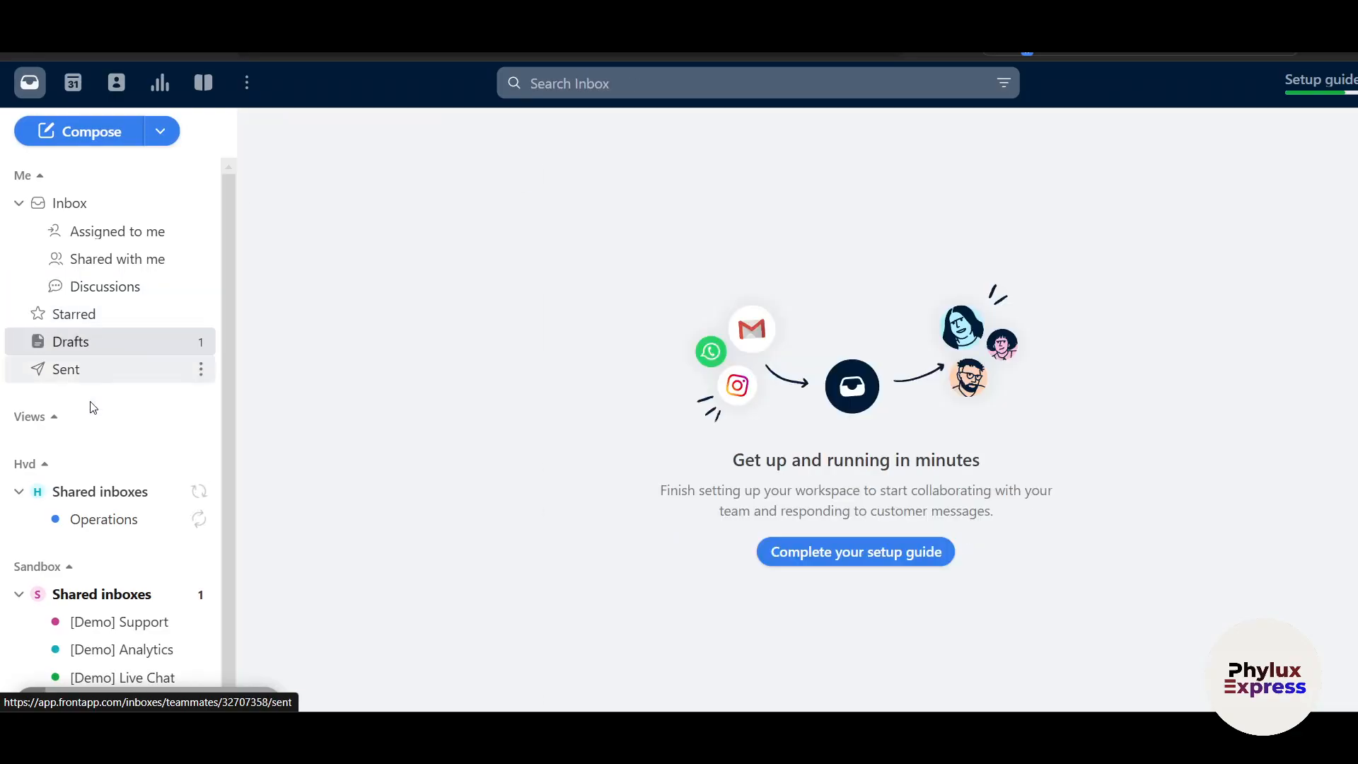
pyautogui.click(108, 373)
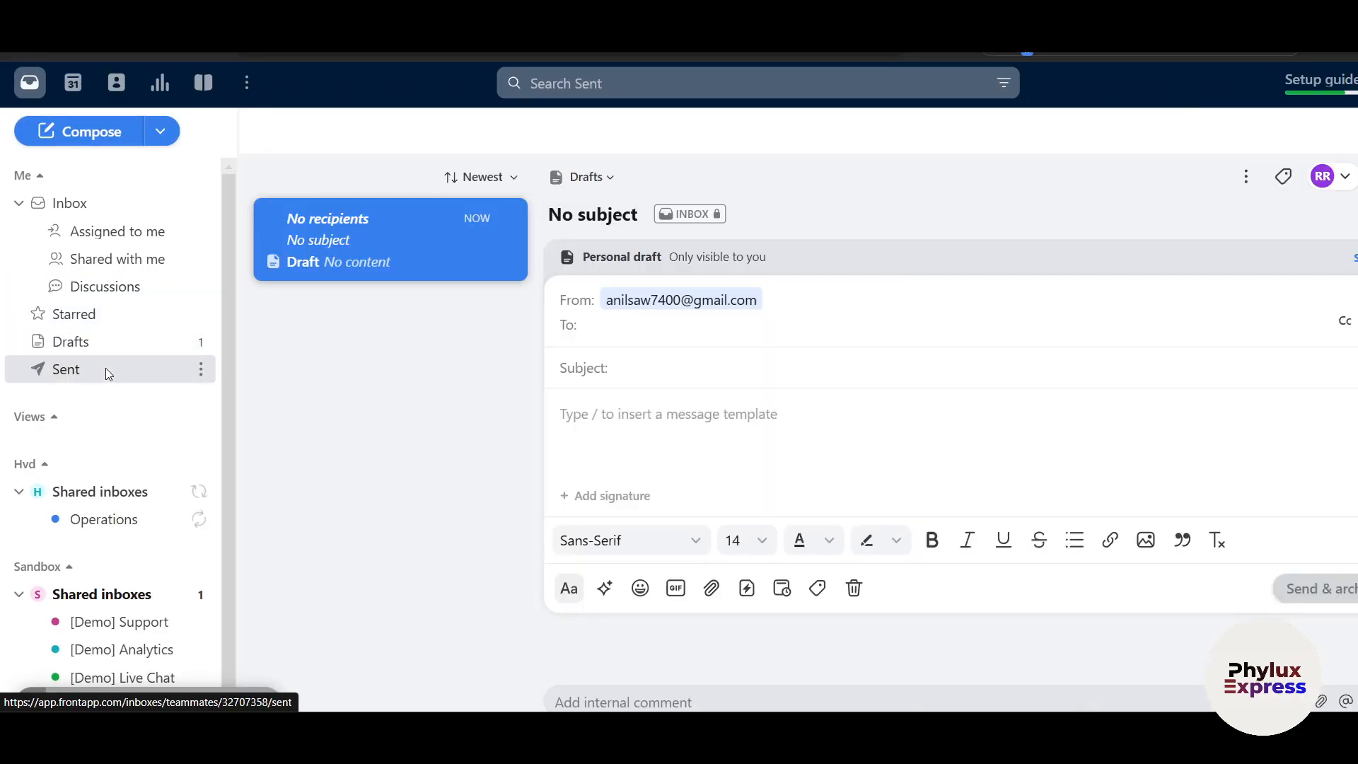
pyautogui.rightClick(116, 369)
pyautogui.press('Escape')
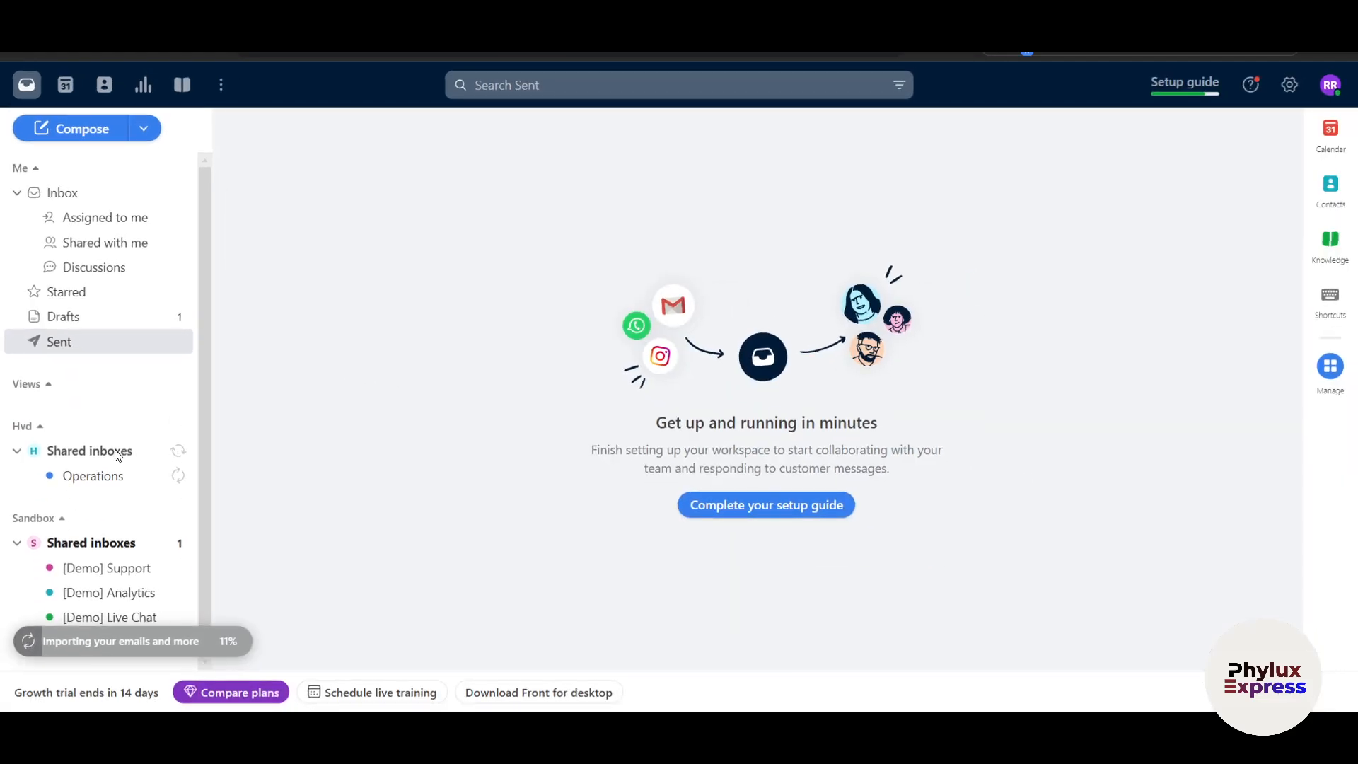
# - Discard the empty message without recipients or subject from Drafts
pyautogui.click(129, 317)
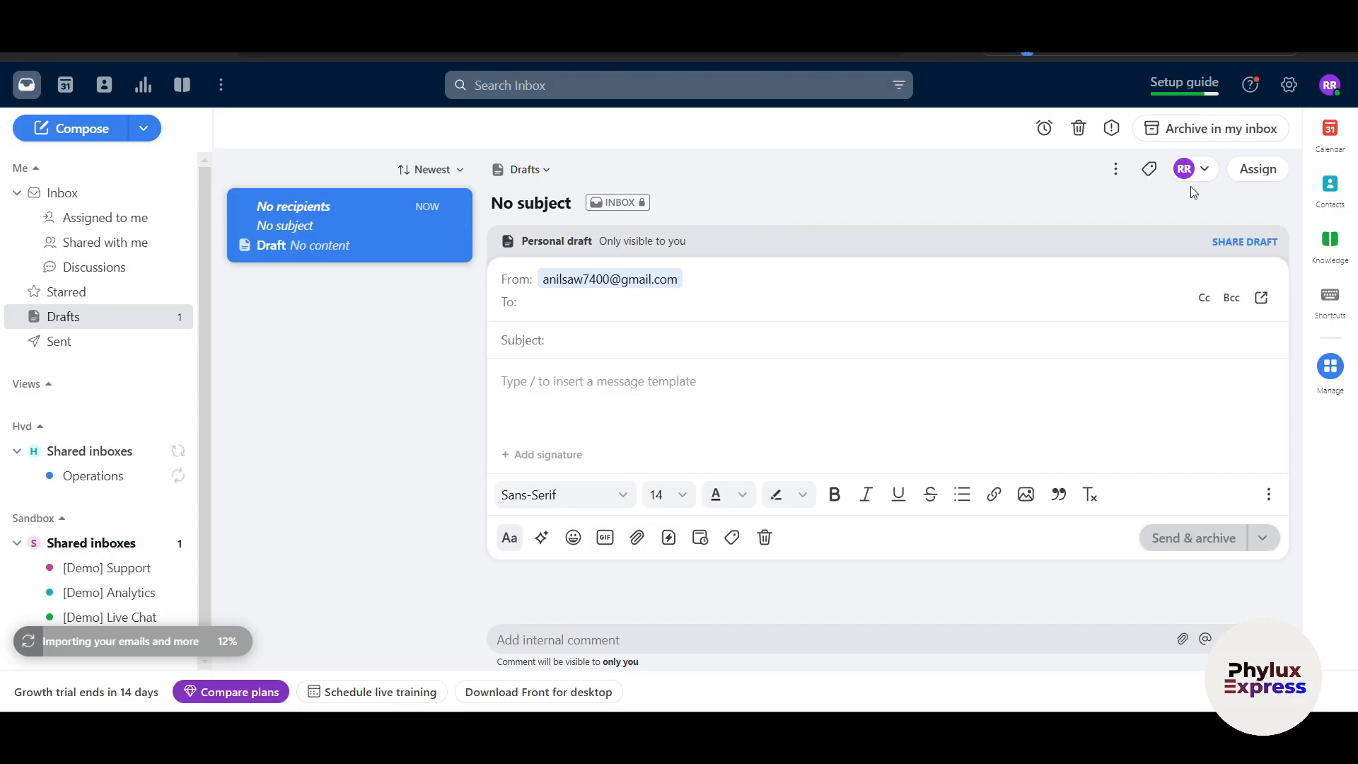
pyautogui.click(764, 539)
pyautogui.click(817, 439)
# - Collapse the Views section, and collapse and re-expand the Hvd section and its shared inboxes
pyautogui.scroll(-1, 134, 438)
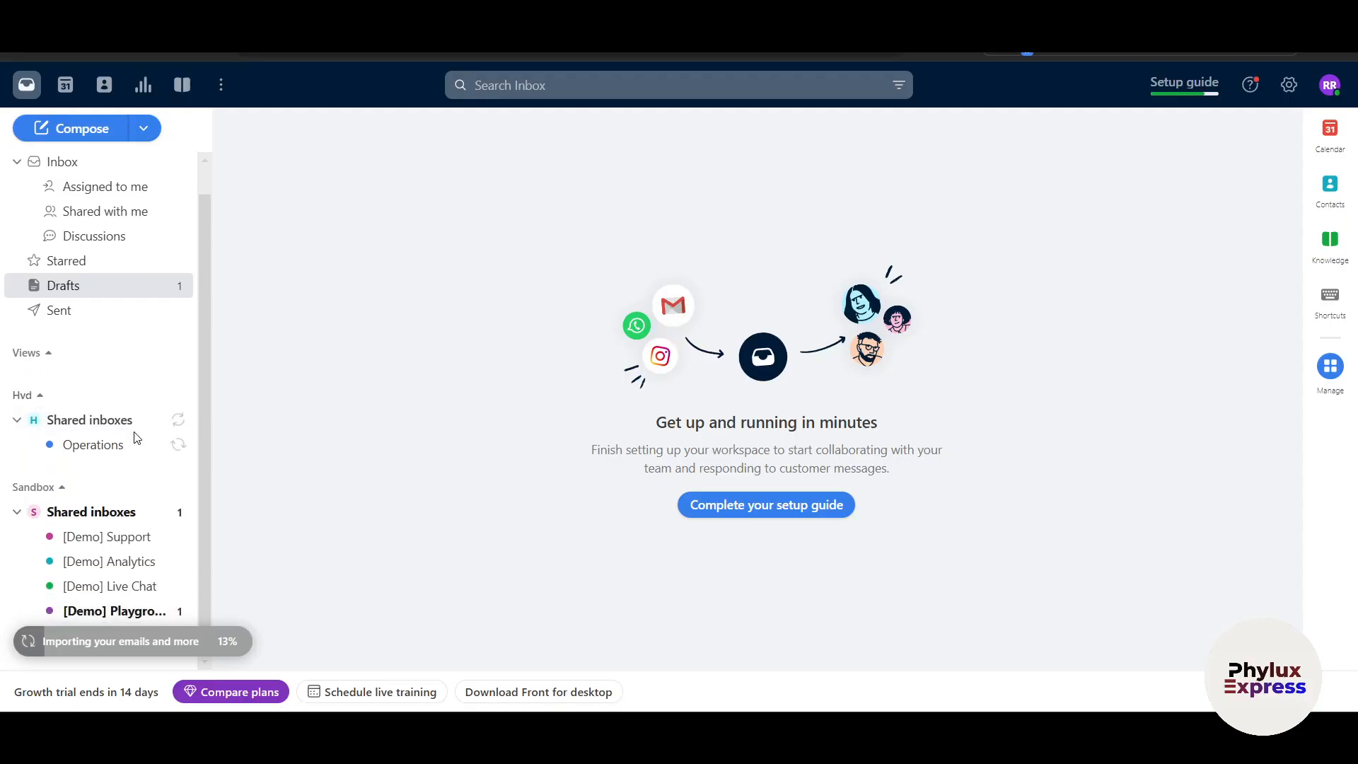
pyautogui.click(43, 397)
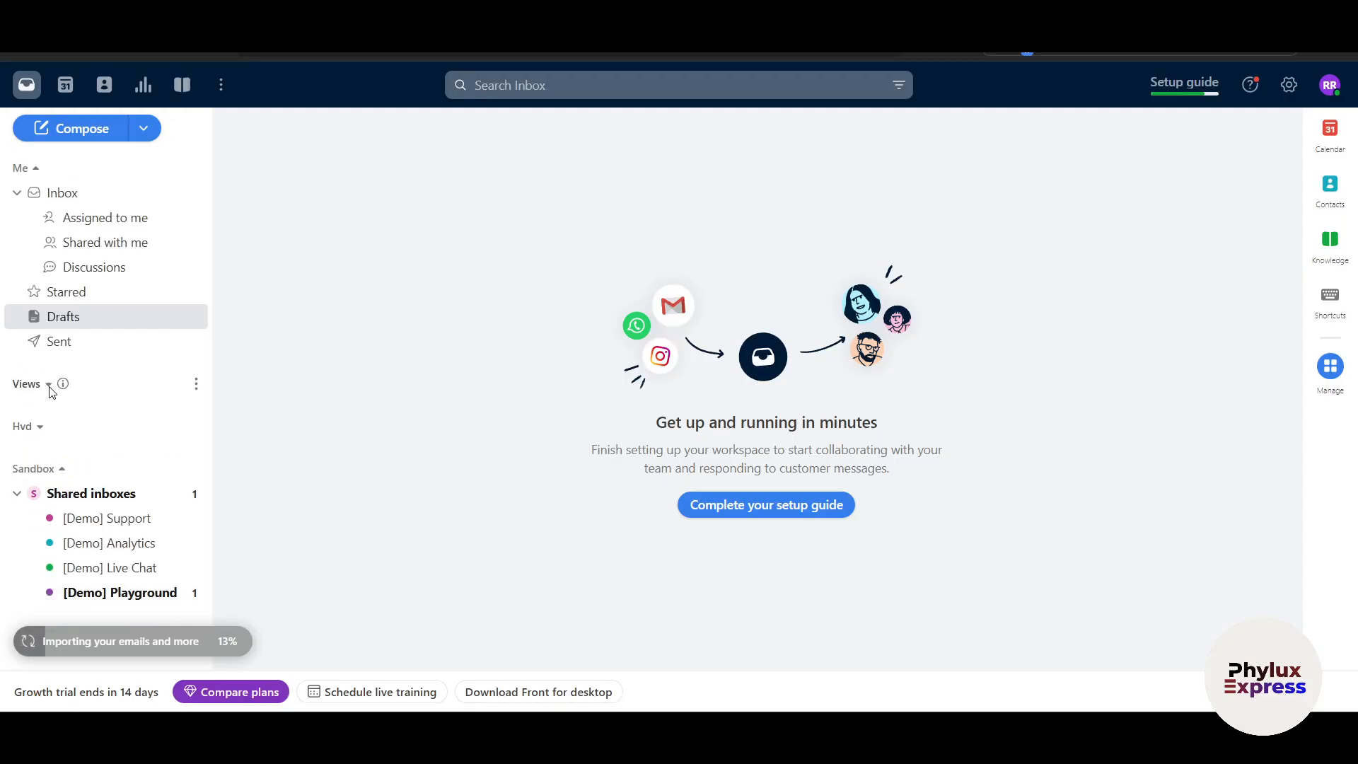
pyautogui.click(42, 427)
pyautogui.scroll(-1, 32, 460)
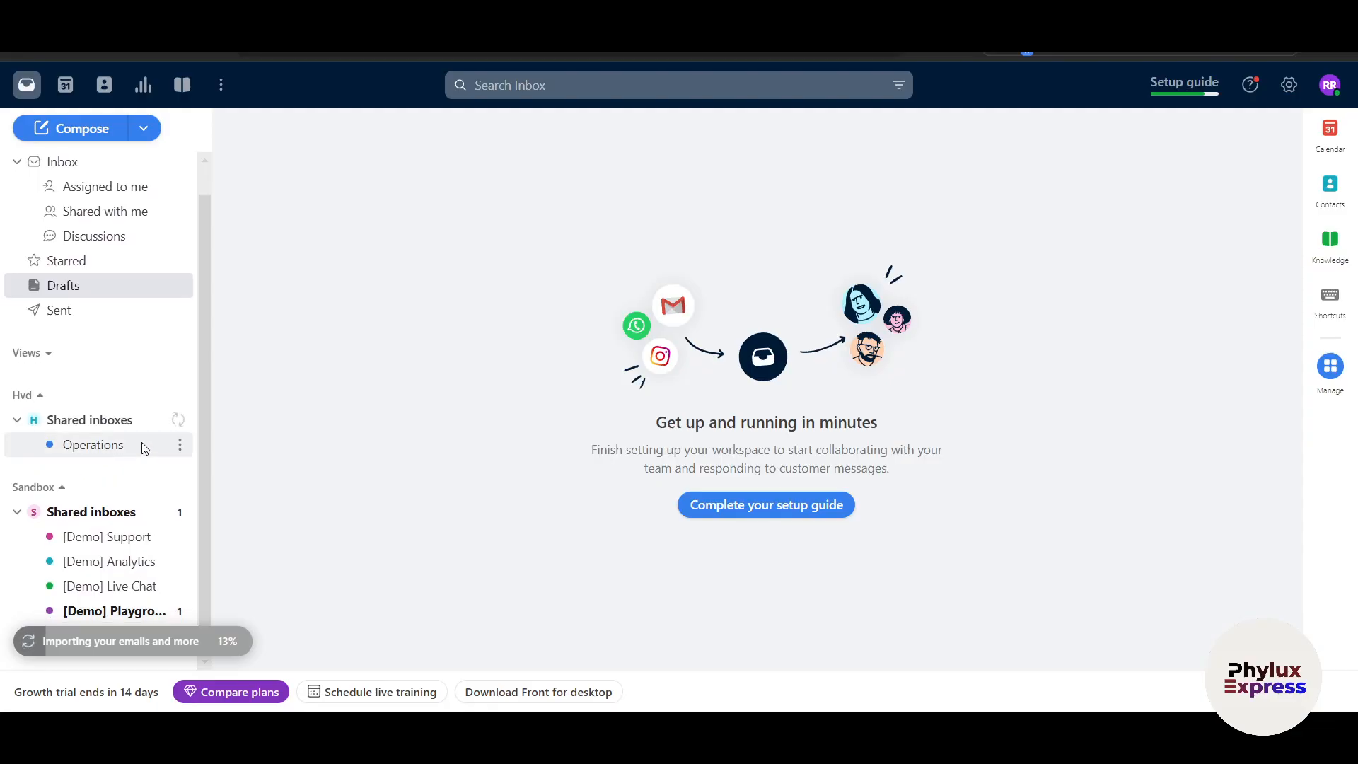
pyautogui.click(17, 424)
pyautogui.click(18, 445)
# - View the Sandbox shared inboxes and the assigned conversations of the Operations inbox
pyautogui.click(111, 519)
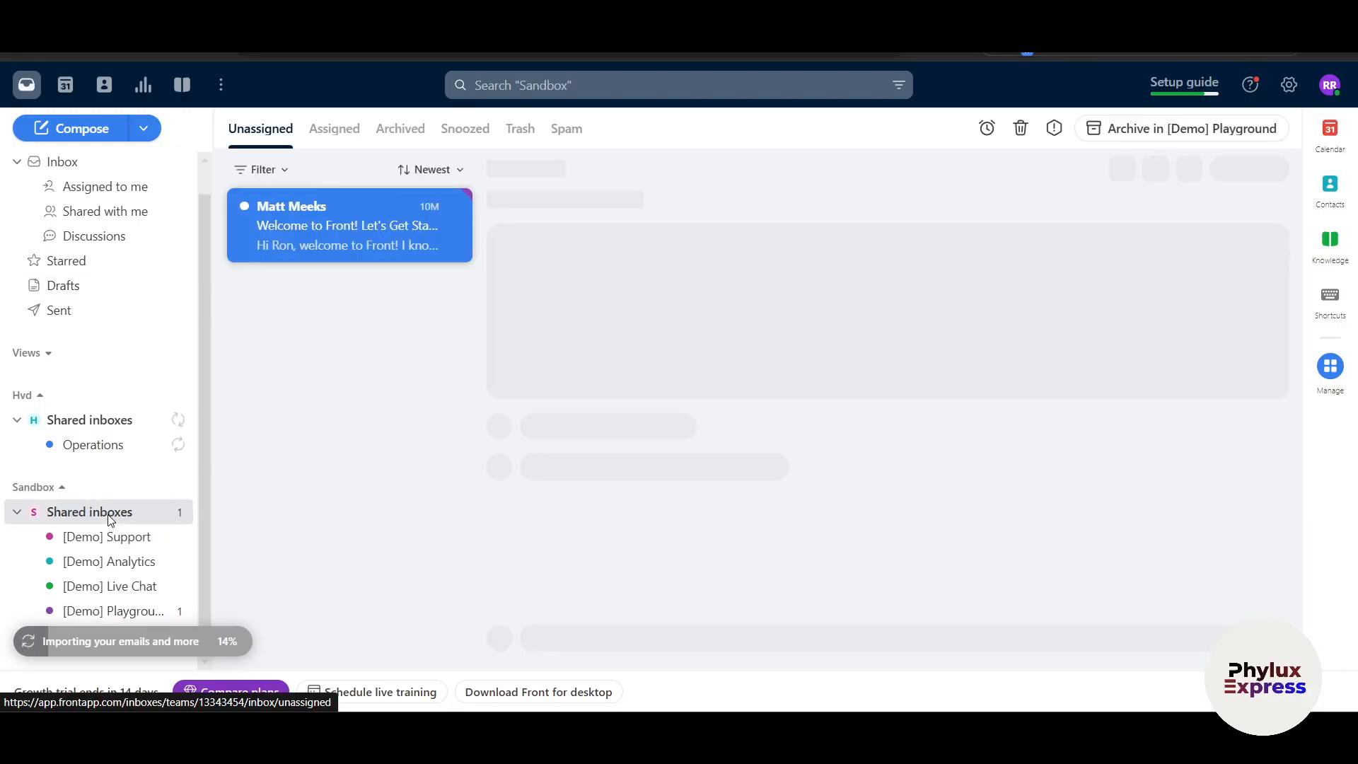
pyautogui.click(105, 437)
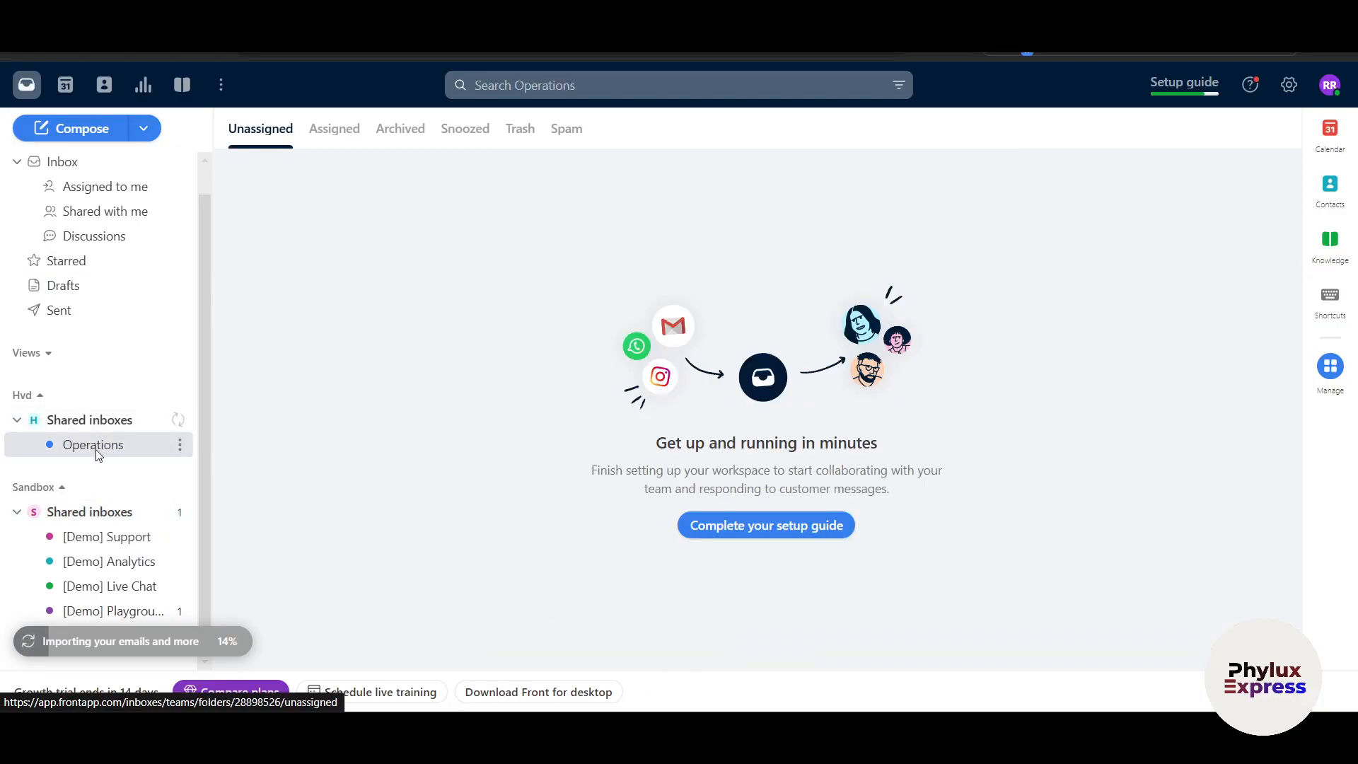
pyautogui.click(354, 138)
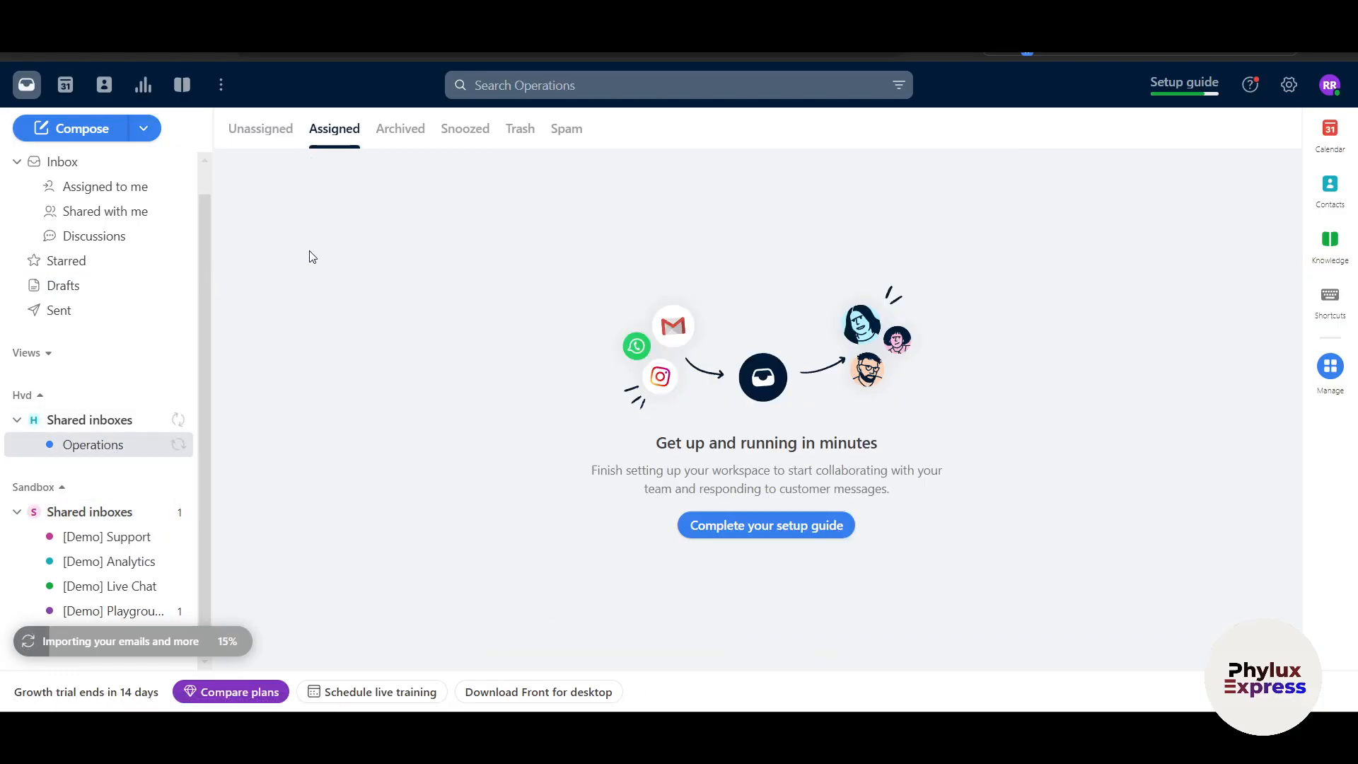
# - Look through the Archived, Snoozed, Trash and Spam conversations of the Operations inbox
pyautogui.click(408, 133)
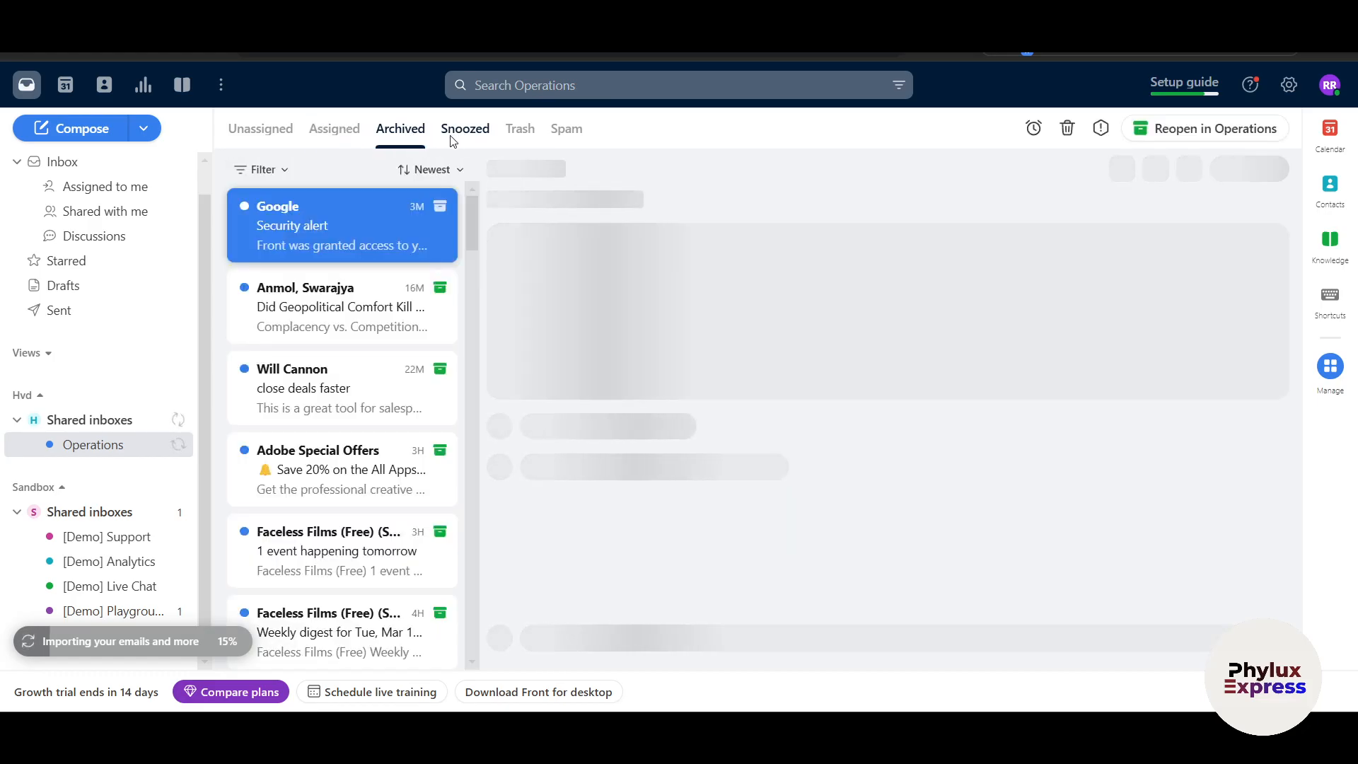
pyautogui.scroll(-5, 333, 509)
pyautogui.scroll(5, 337, 514)
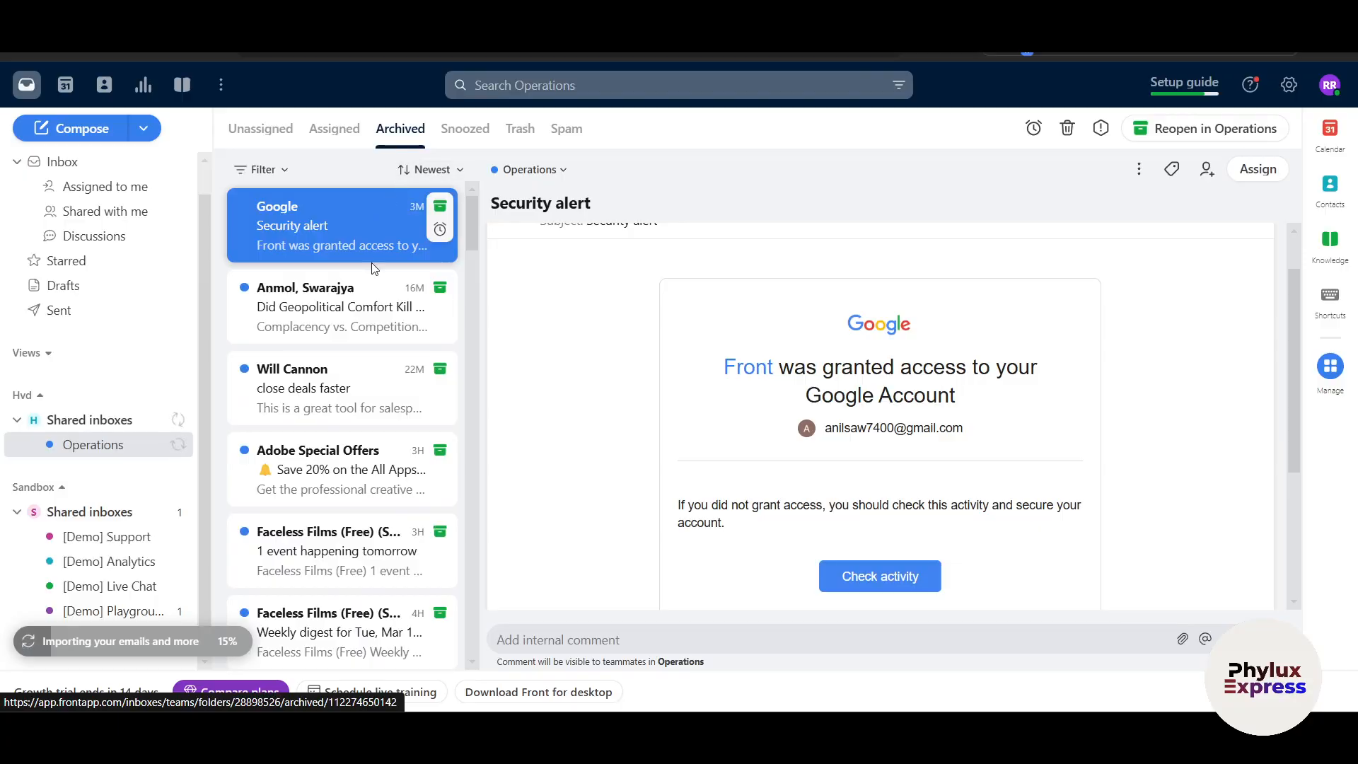
pyautogui.scroll(-5, 360, 453)
pyautogui.click(465, 128)
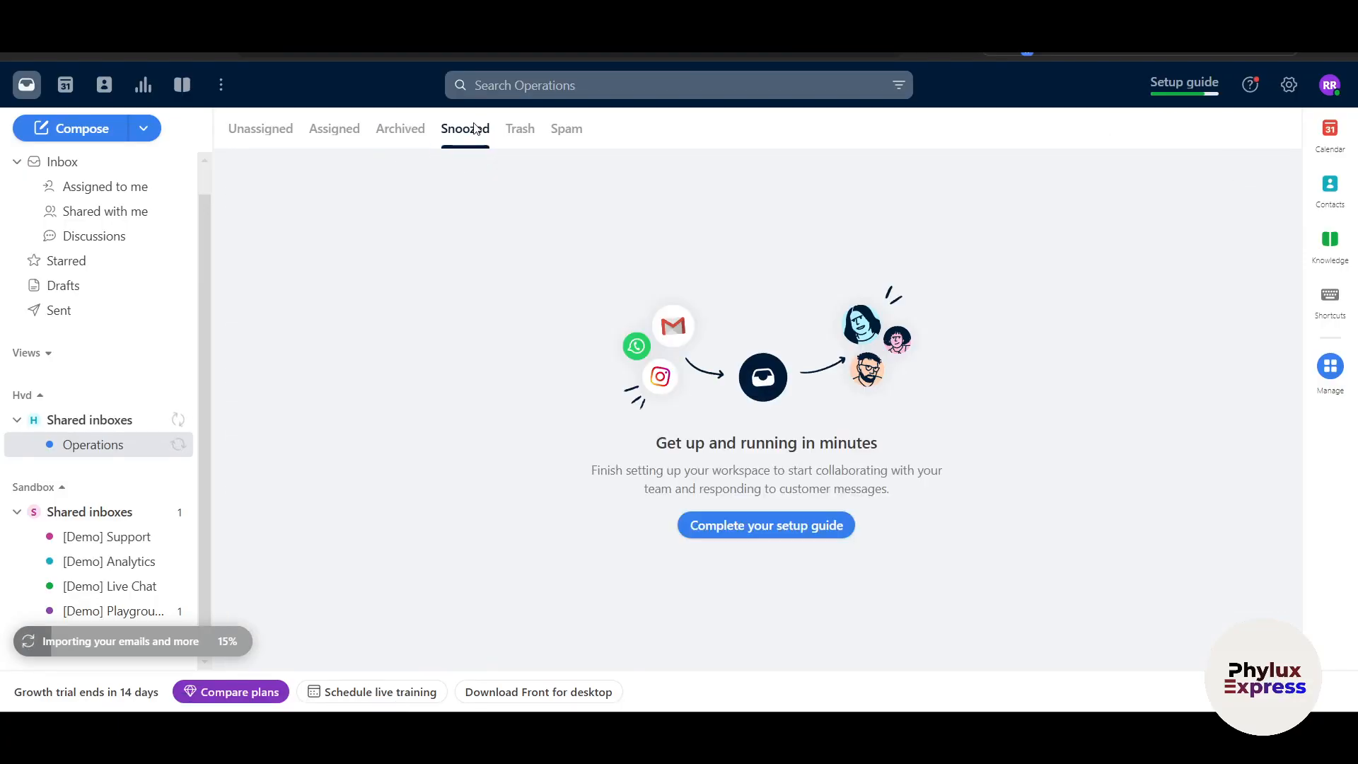
pyautogui.click(527, 134)
pyautogui.click(560, 136)
# - Widen the folder sidebar and browse the list of archived conversations in the Operations inbox
pyautogui.moveTo(212, 478); pyautogui.dragTo(300, 479)
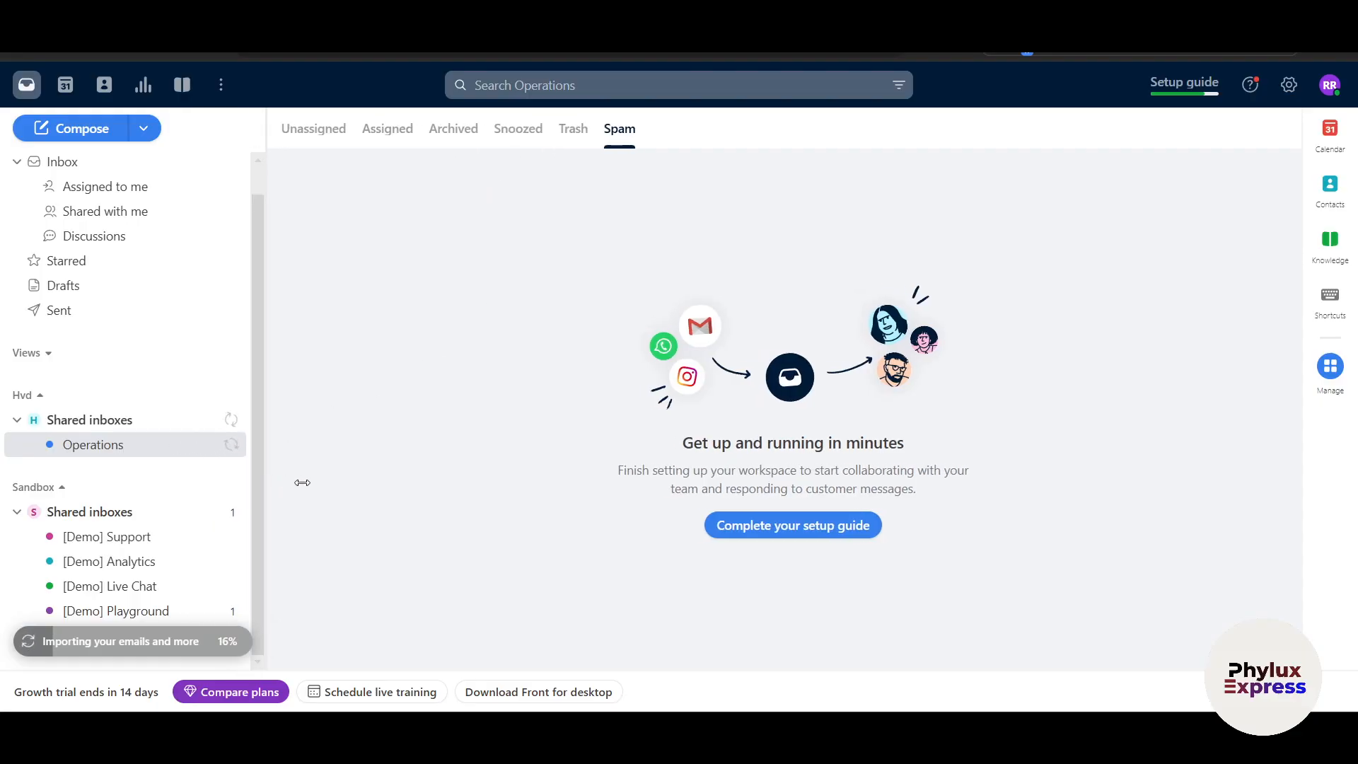
pyautogui.click(467, 133)
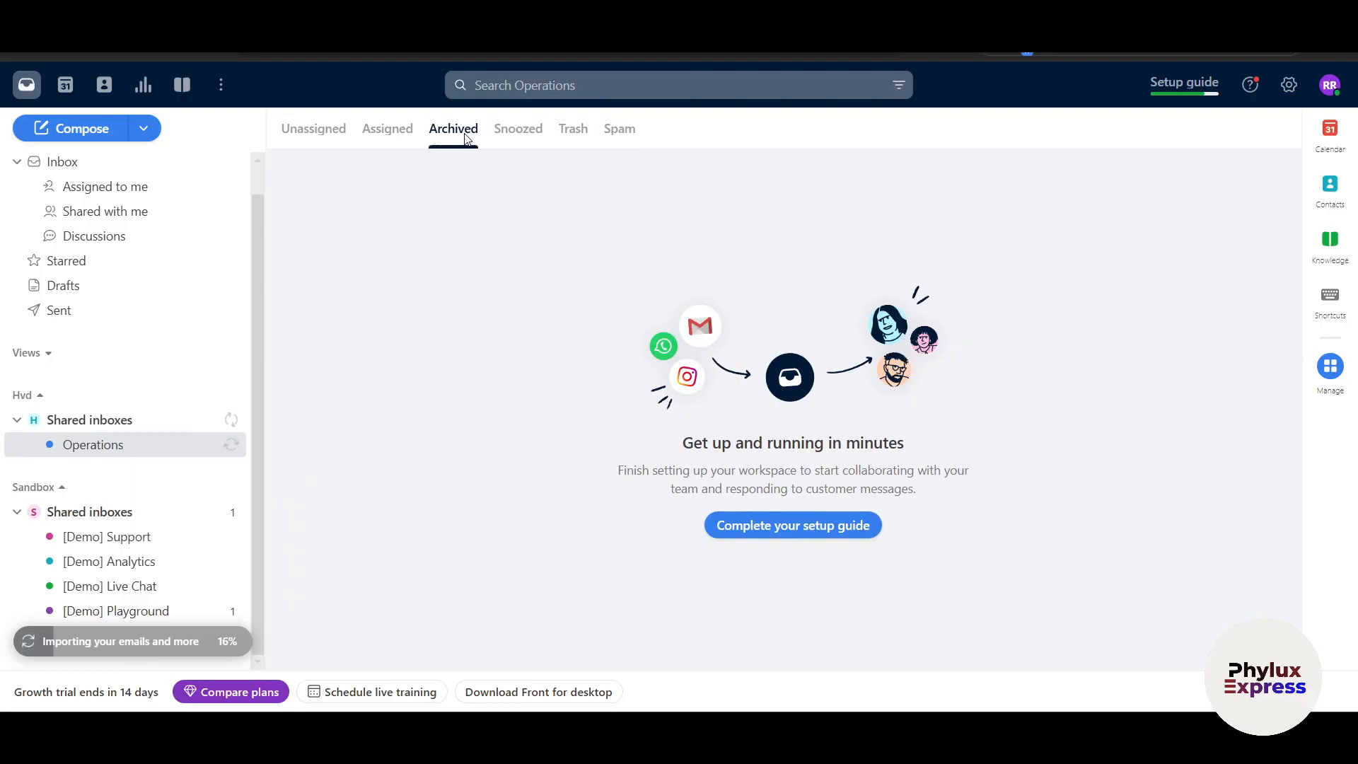
pyautogui.scroll(-3, 446, 269)
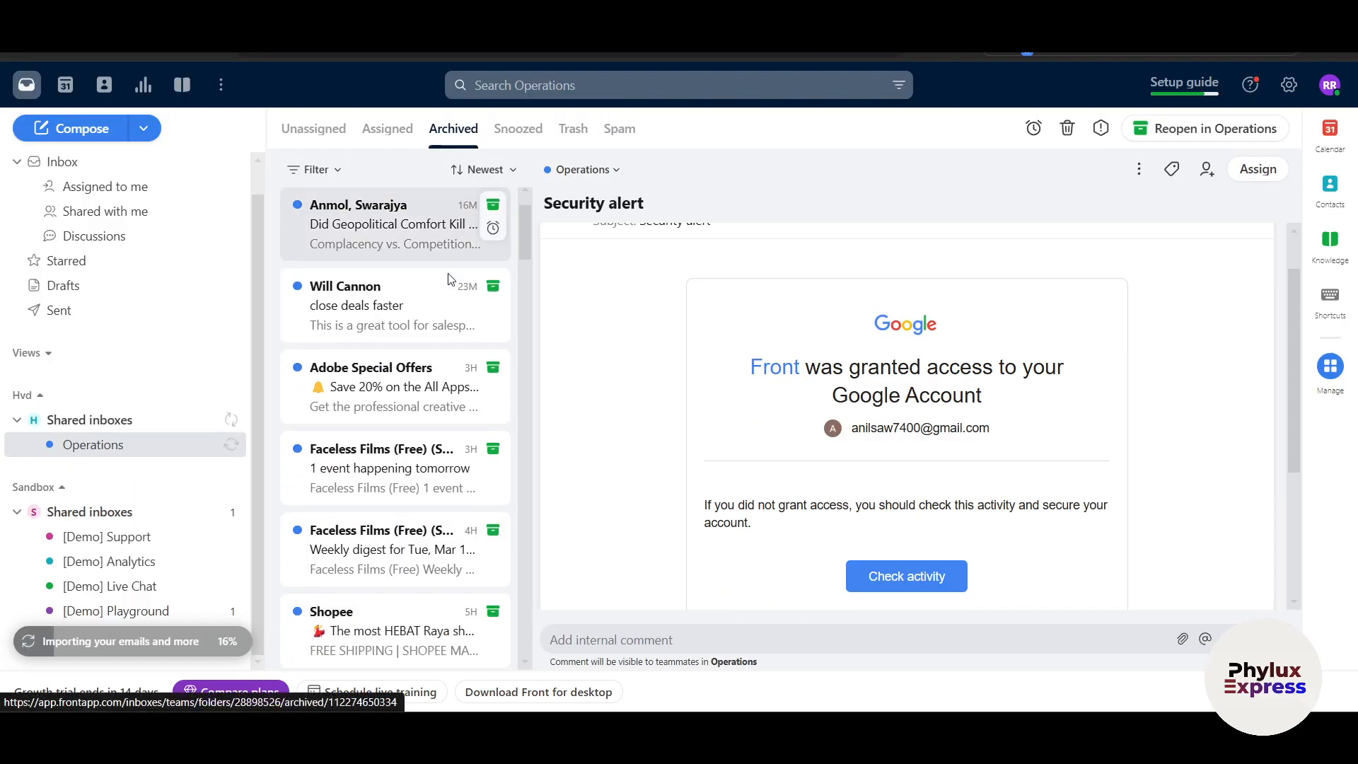
pyautogui.scroll(-9, 407, 404)
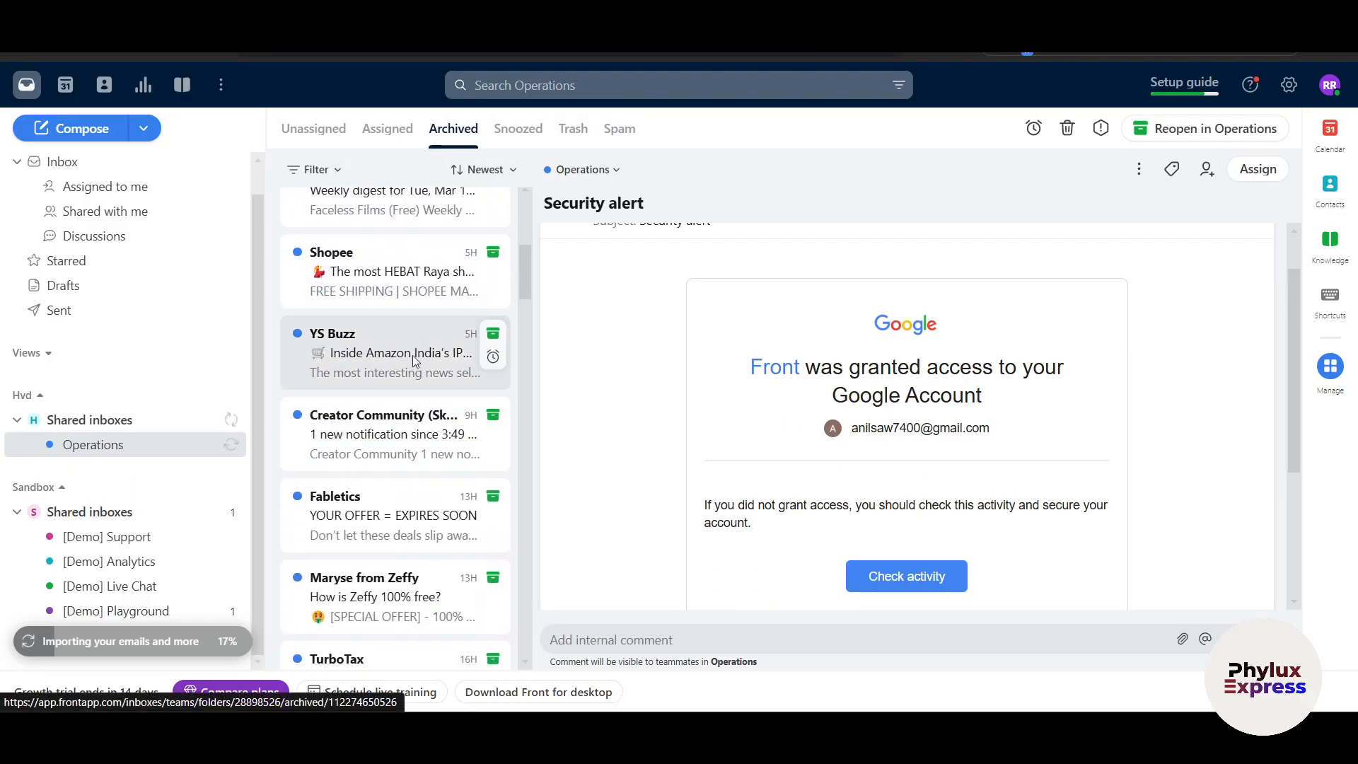
pyautogui.scroll(-4, 400, 417)
pyautogui.scroll(4, 382, 406)
pyautogui.scroll(10, 382, 405)
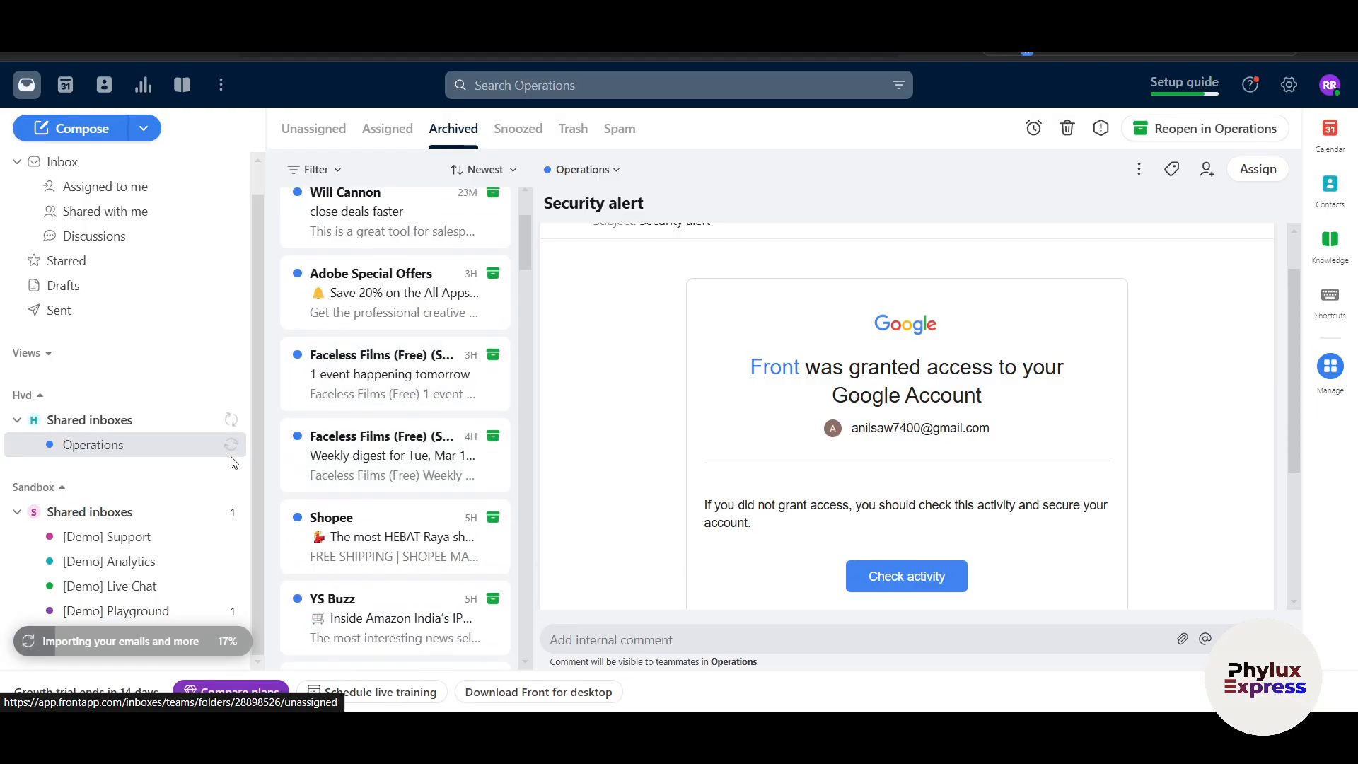
# - View the unassigned and assigned conversations of the Sandbox shared inboxes, and the open conversations under Assigned to me
pyautogui.click(139, 522)
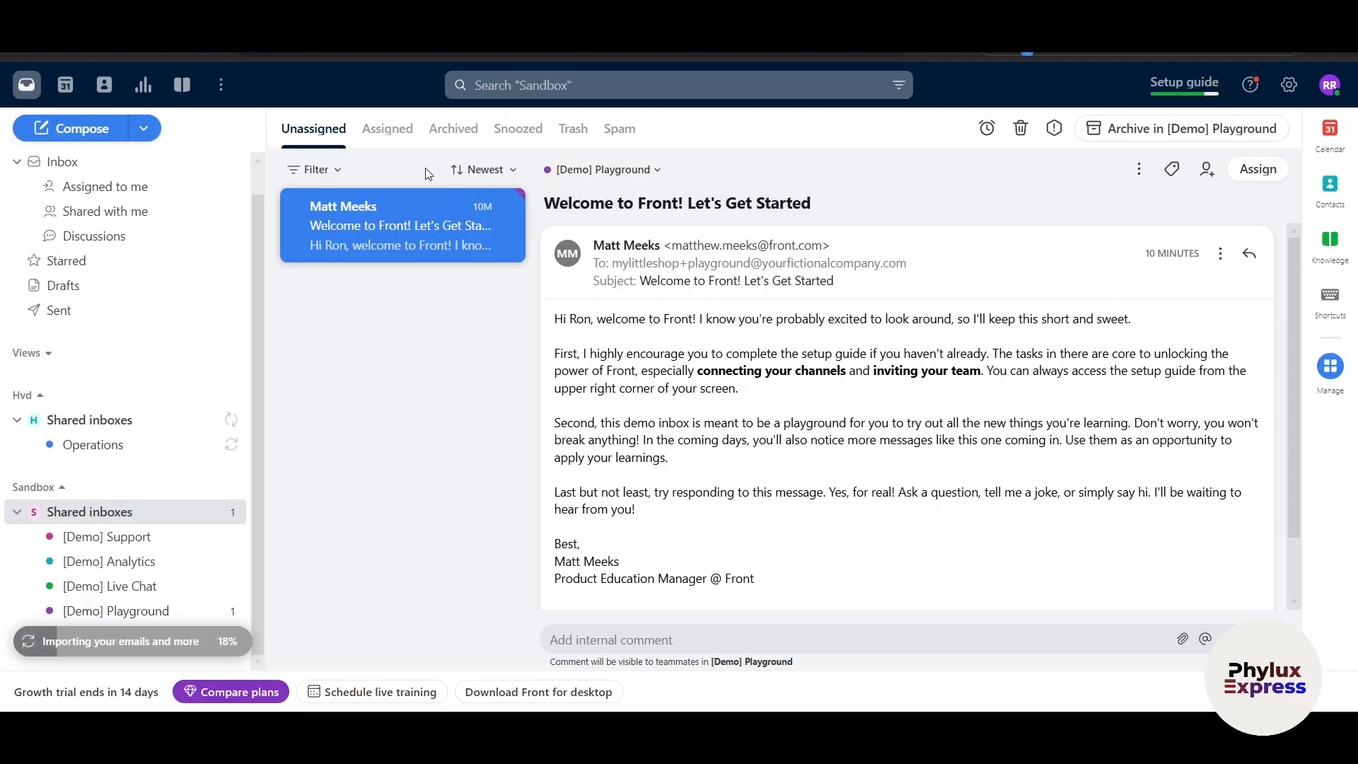
pyautogui.click(386, 131)
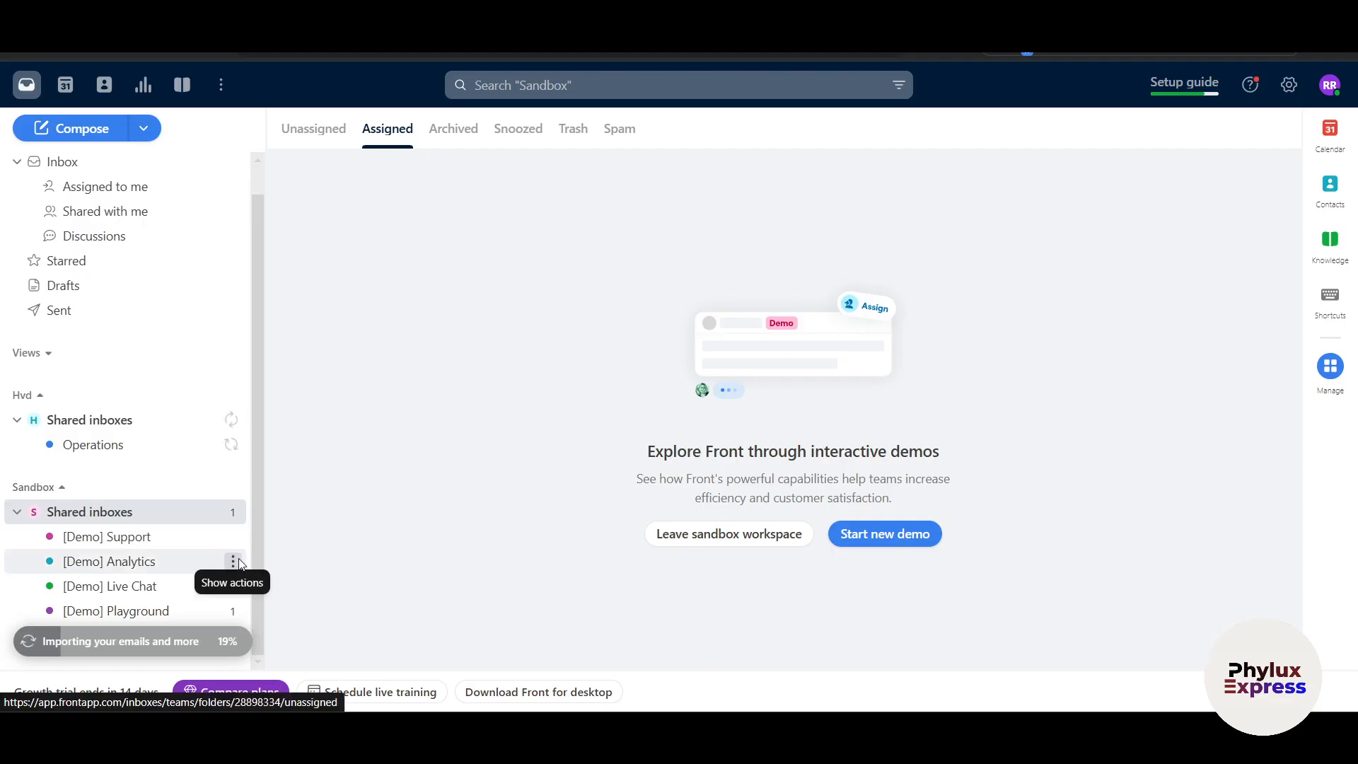
pyautogui.scroll(1, 239, 562)
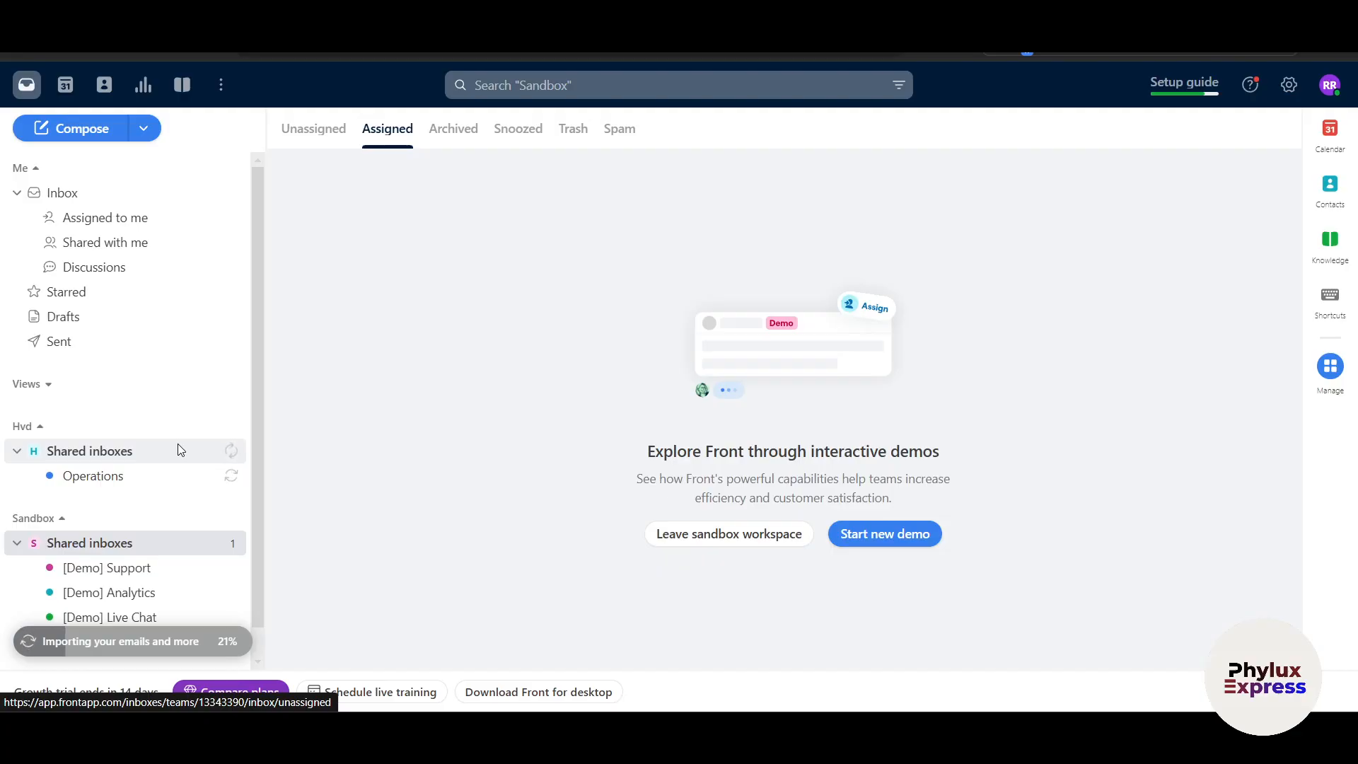
pyautogui.scroll(-1, 177, 444)
pyautogui.scroll(1, 177, 444)
pyautogui.scroll(-1, 179, 450)
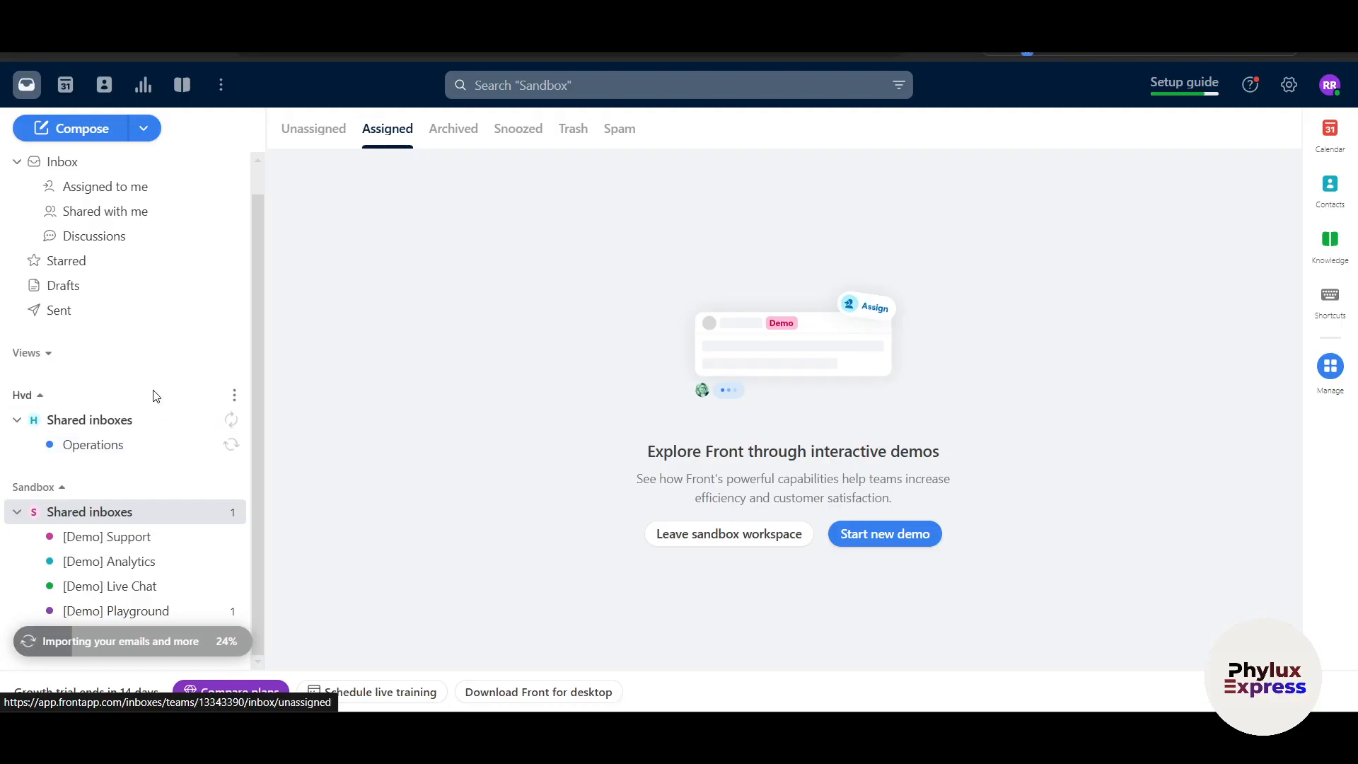
pyautogui.click(103, 189)
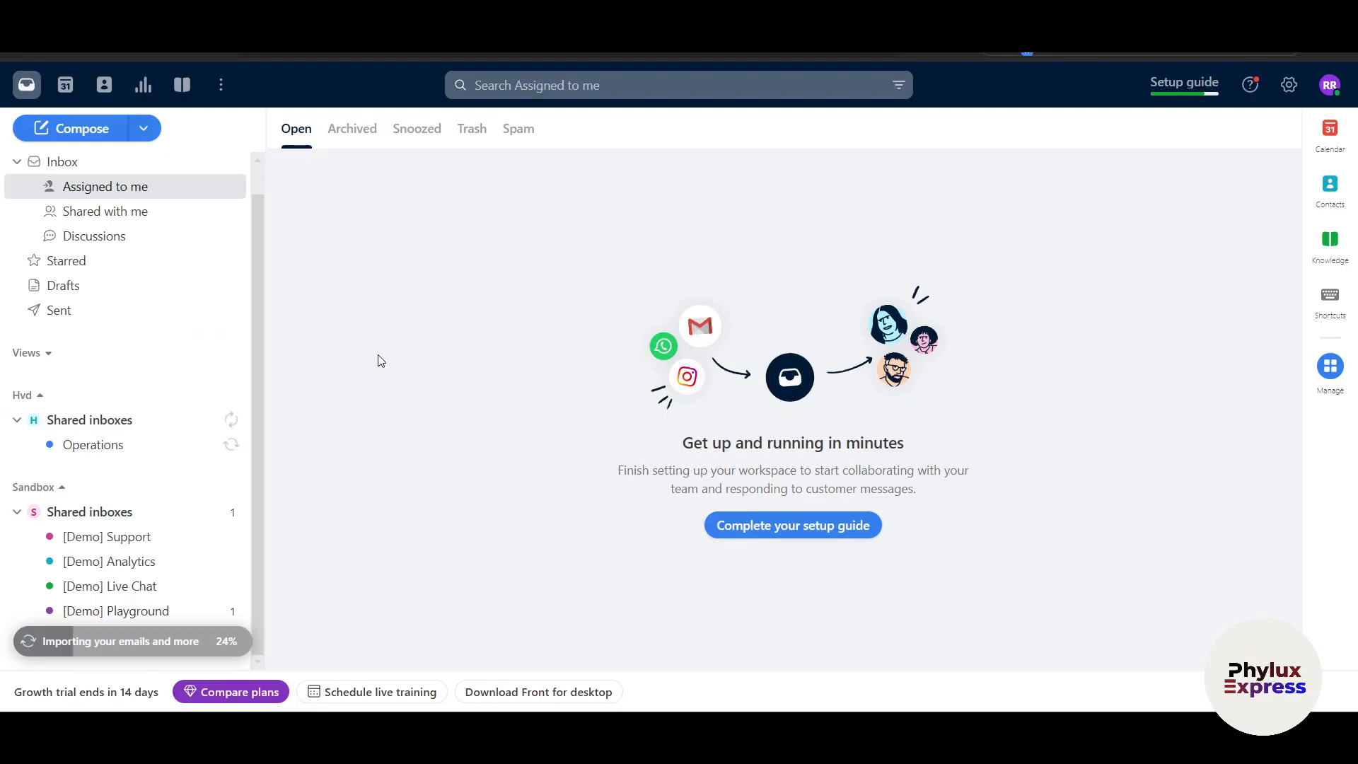
# - Start a new demo in the [Demo] Support inbox and begin a reply containing "@" to the "Package update?" message
pyautogui.click(127, 532)
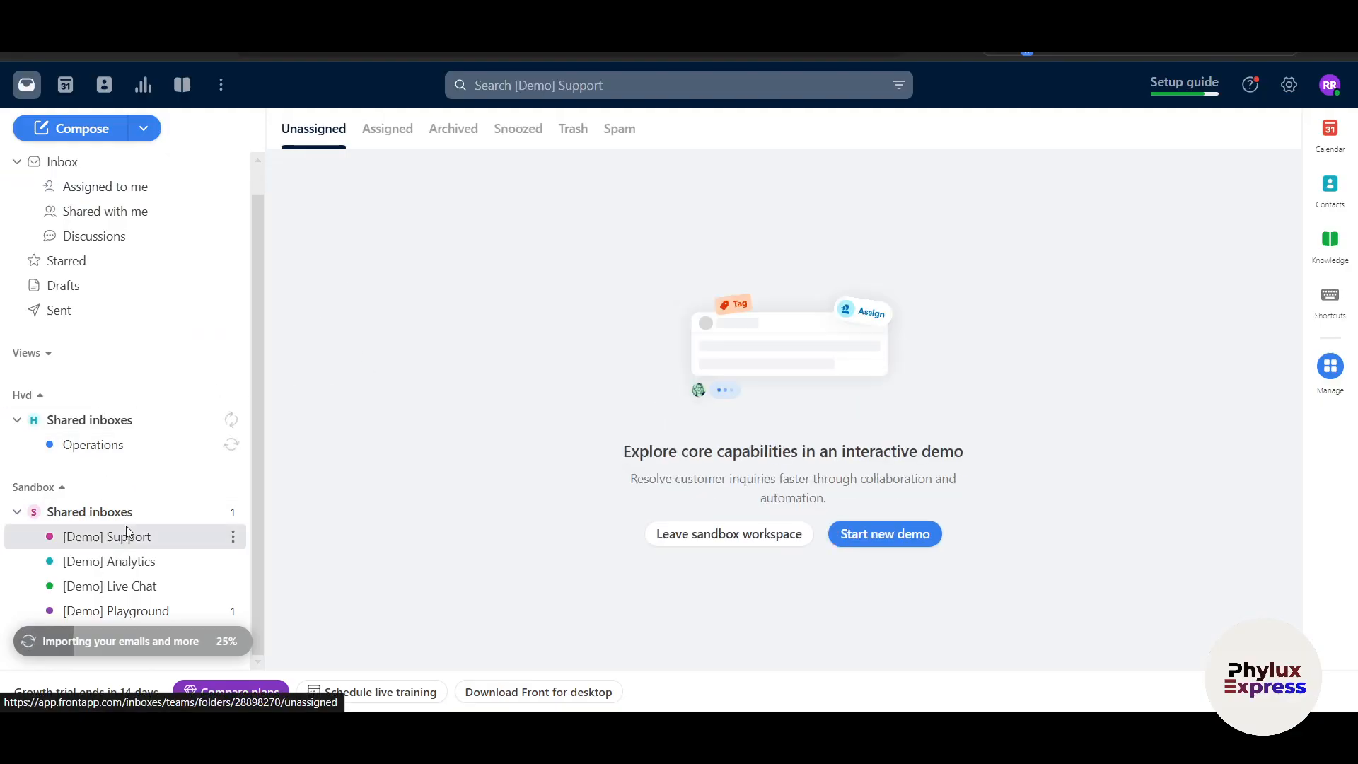
pyautogui.click(875, 539)
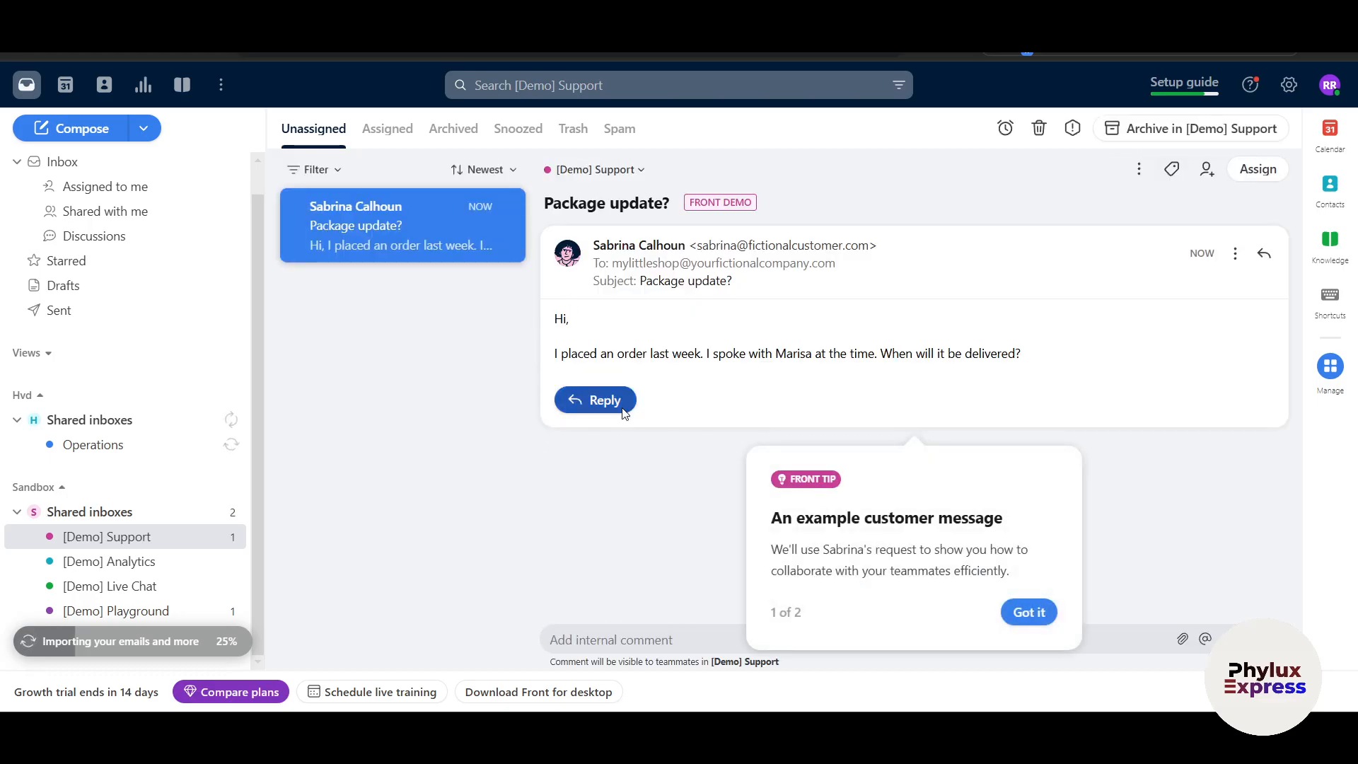
pyautogui.click(625, 414)
pyautogui.write('@')
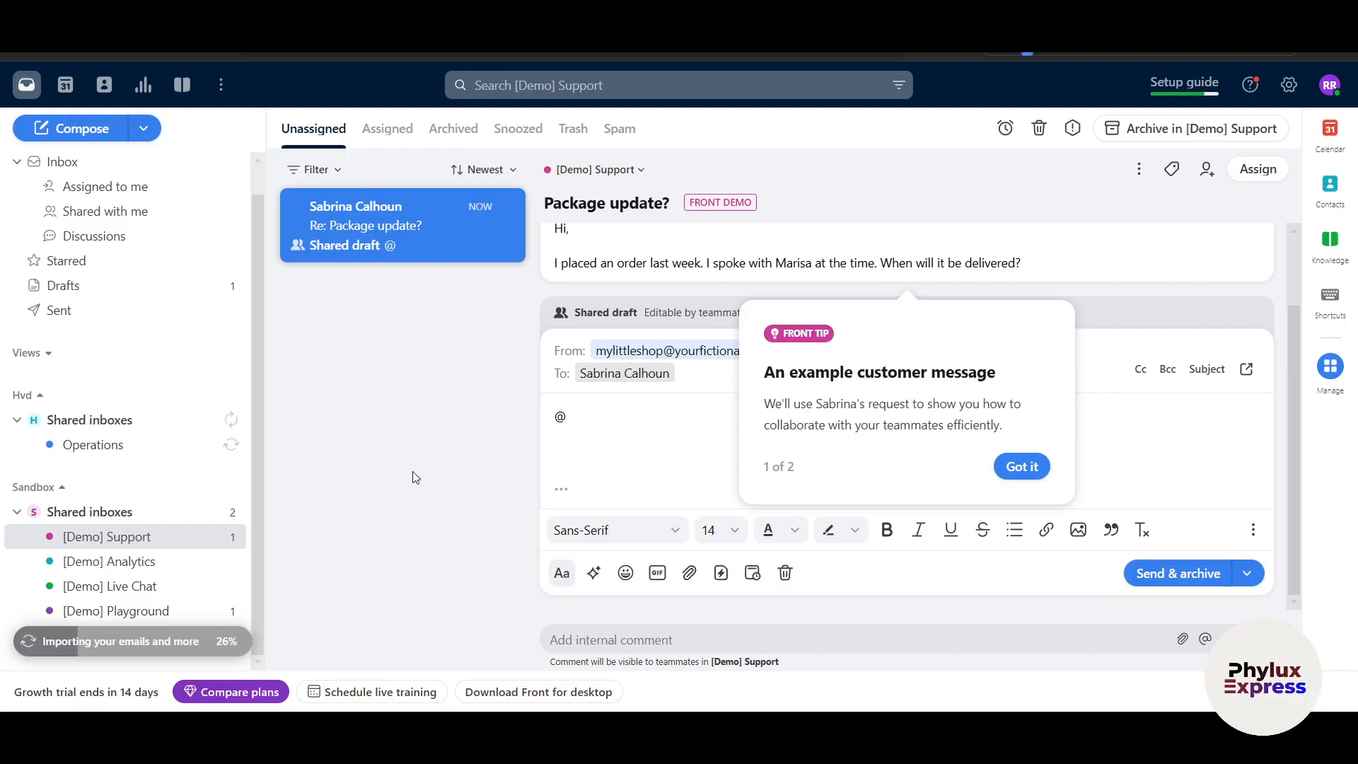
# - Dismiss the first demo tip and post an internal comment mentioning the demo teammate with the text "can you help?"
pyautogui.click(1023, 466)
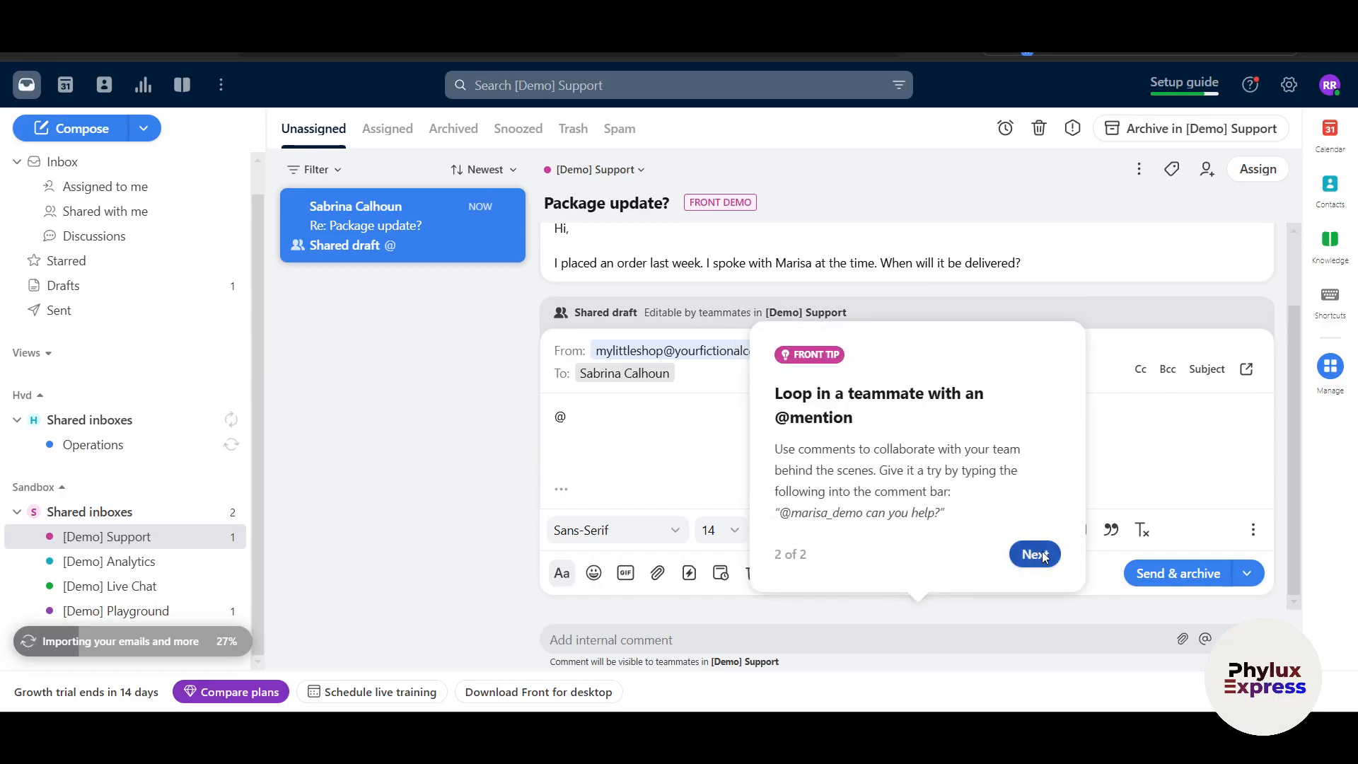
pyautogui.write('can you help?')
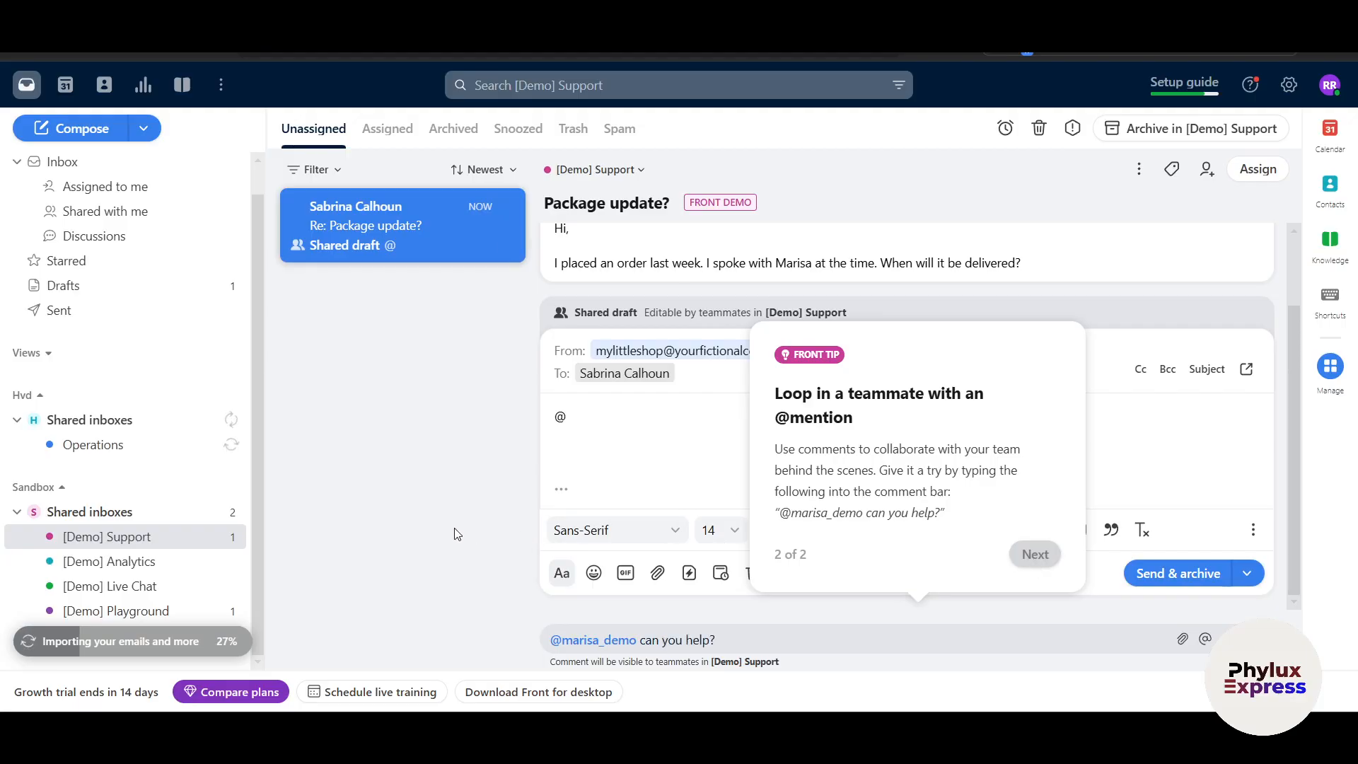
pyautogui.press('Return')
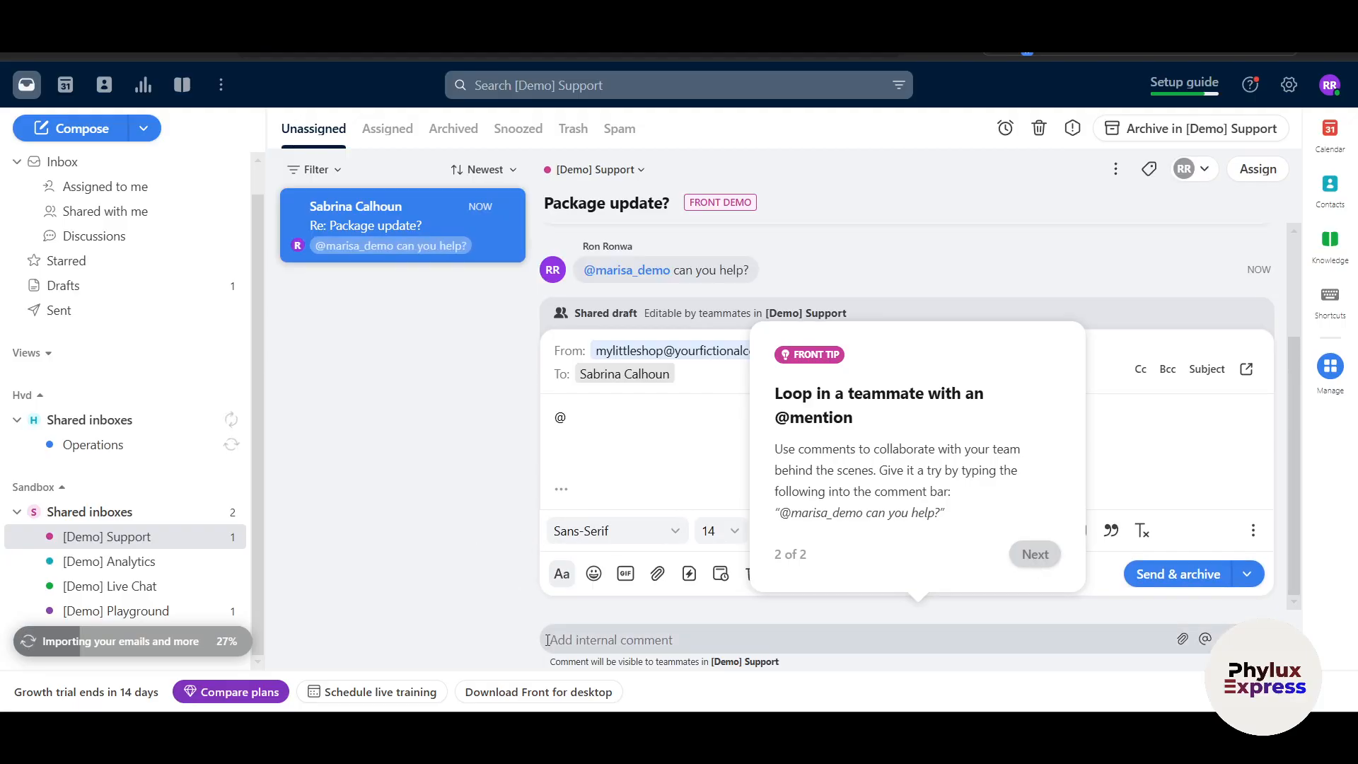
# - Post another internal comment mentioning the demo teammate with the text "pls approve"
pyautogui.click(561, 641)
pyautogui.write('@')
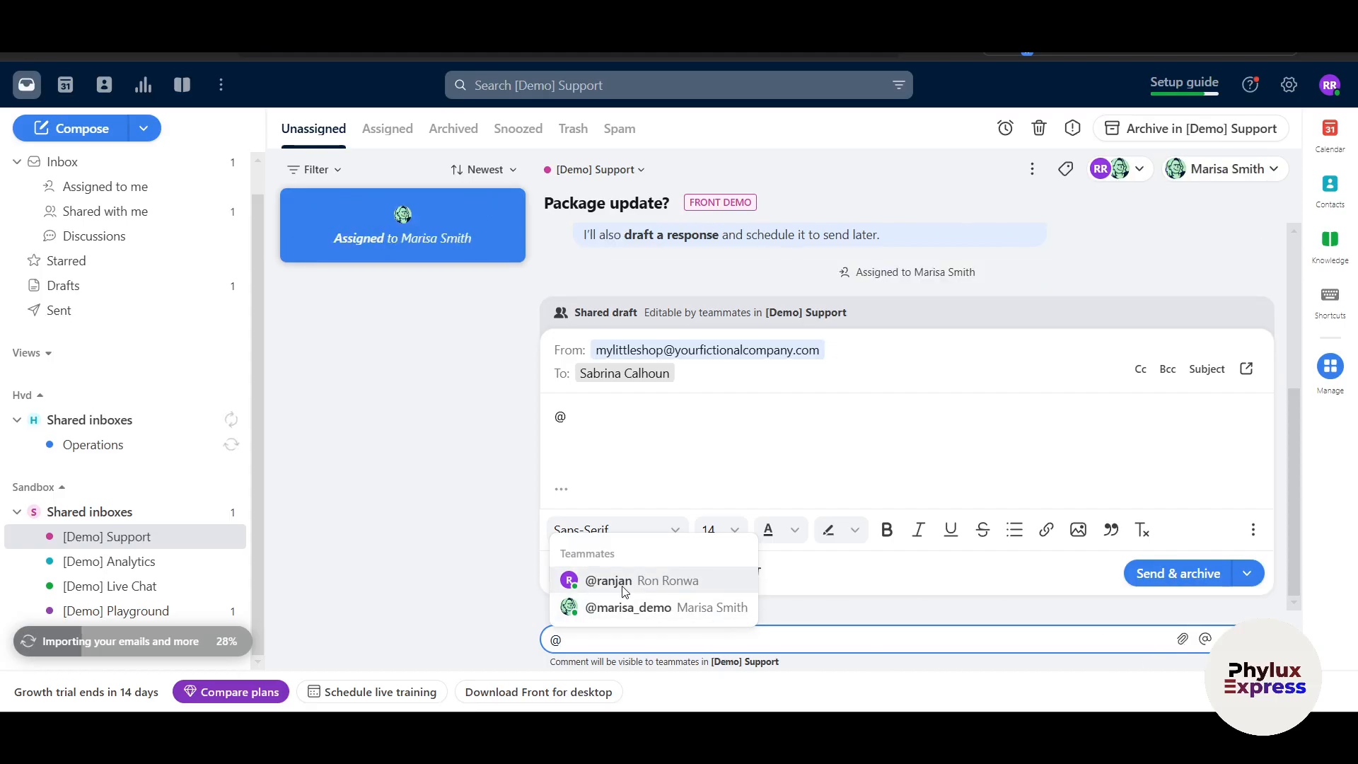
pyautogui.click(617, 608)
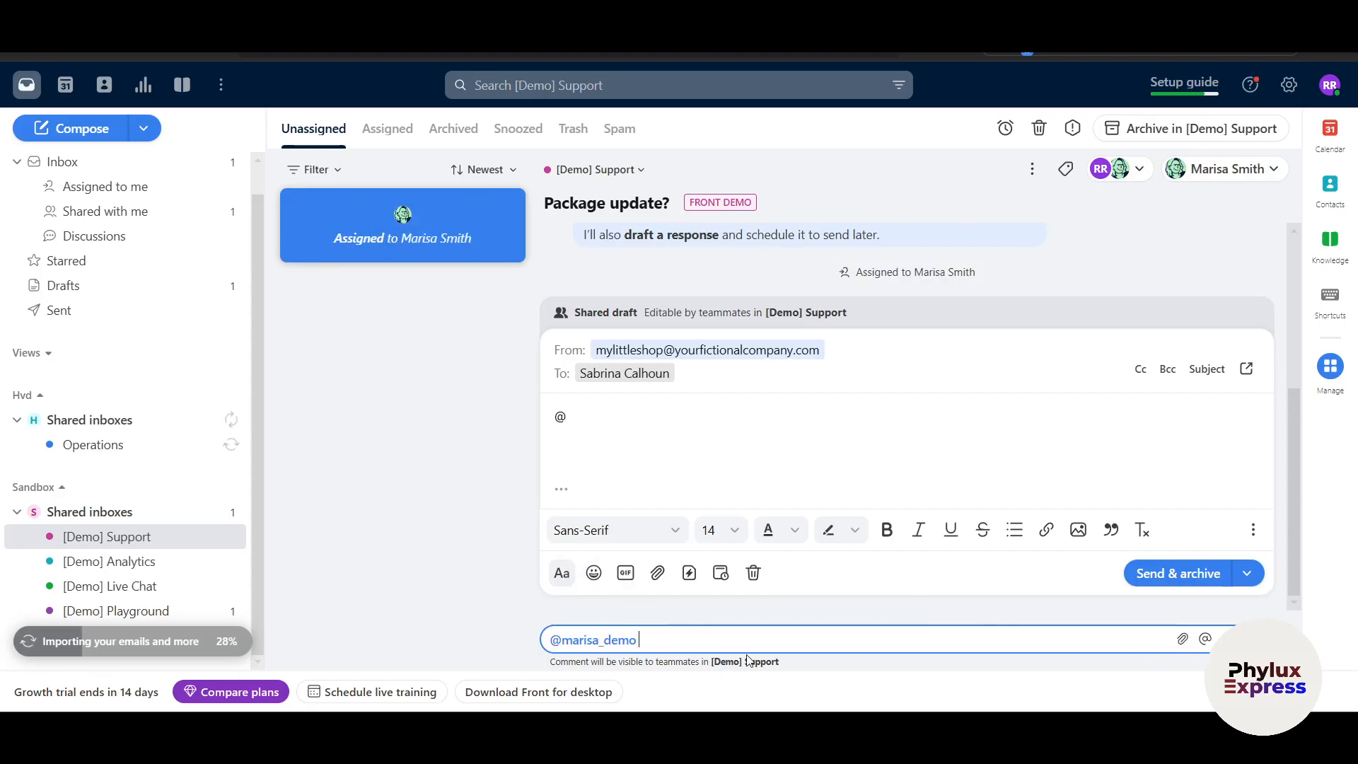
pyautogui.write('pls approve')
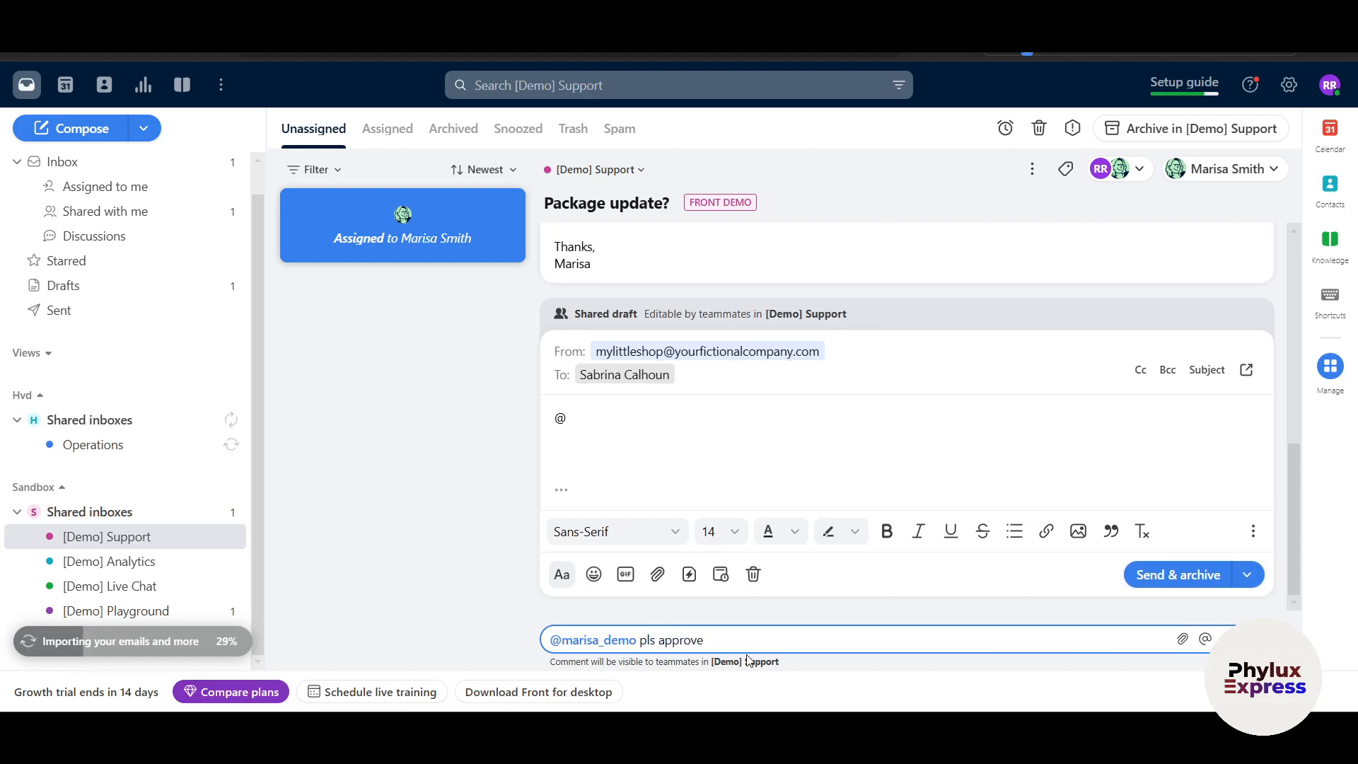
pyautogui.press('Return')
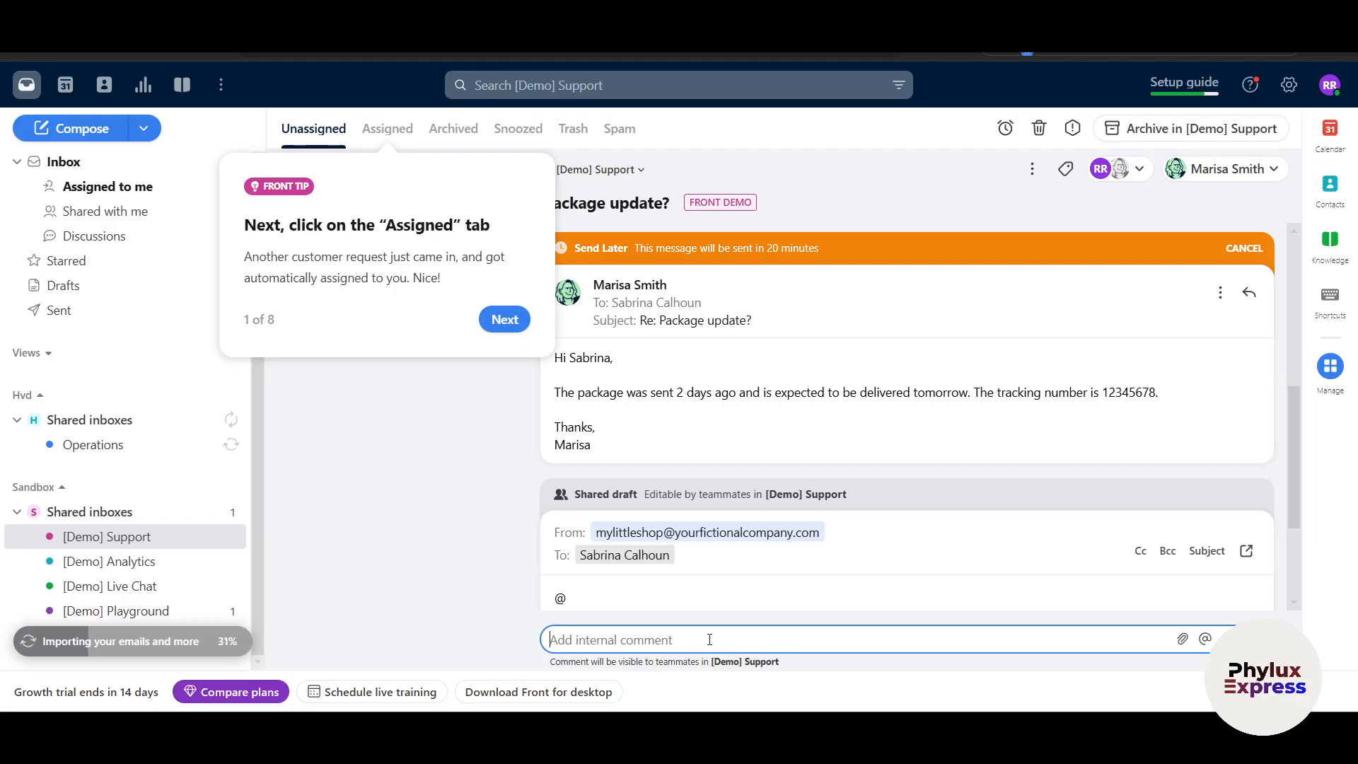
pyautogui.click(710, 639)
# - Advance the demo tips to the assigned "Urgent refund needed" conversation and expand the rules applied to it
pyautogui.click(505, 319)
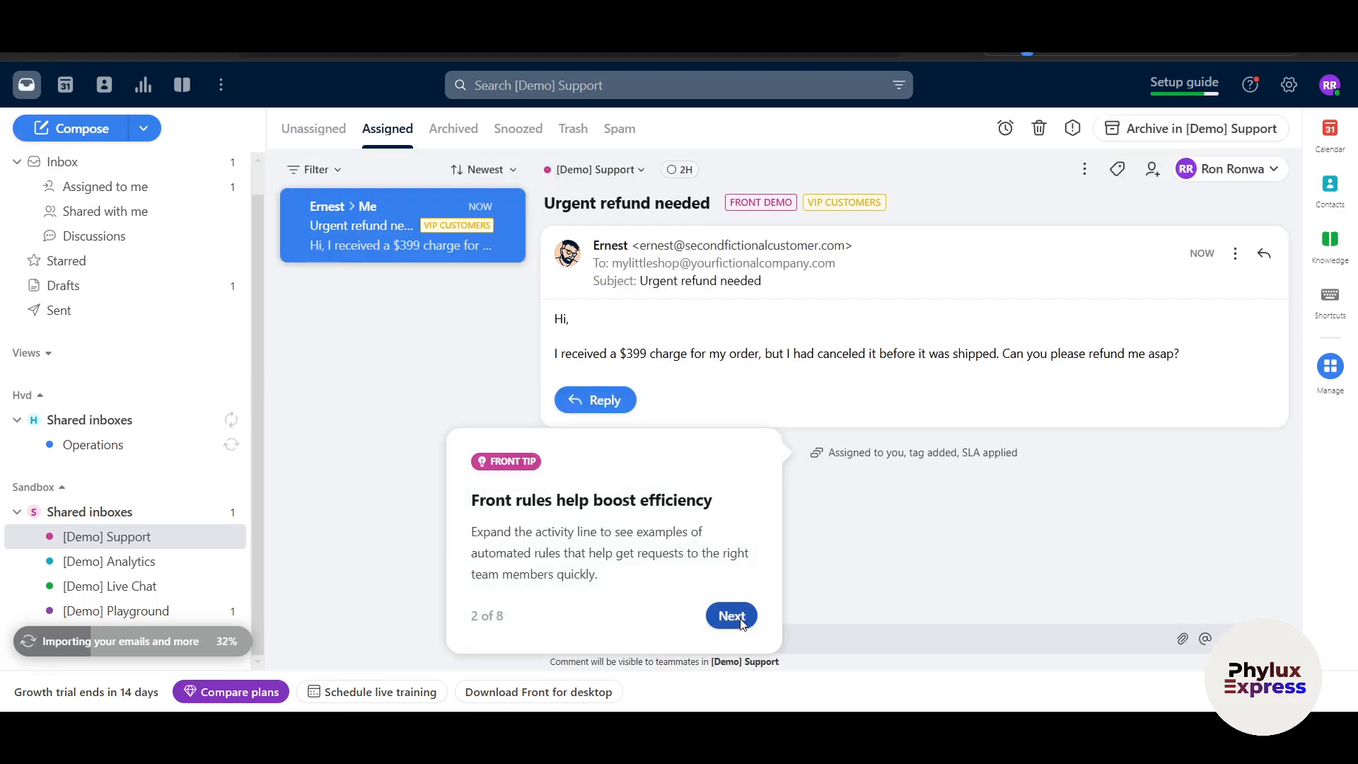
pyautogui.click(741, 620)
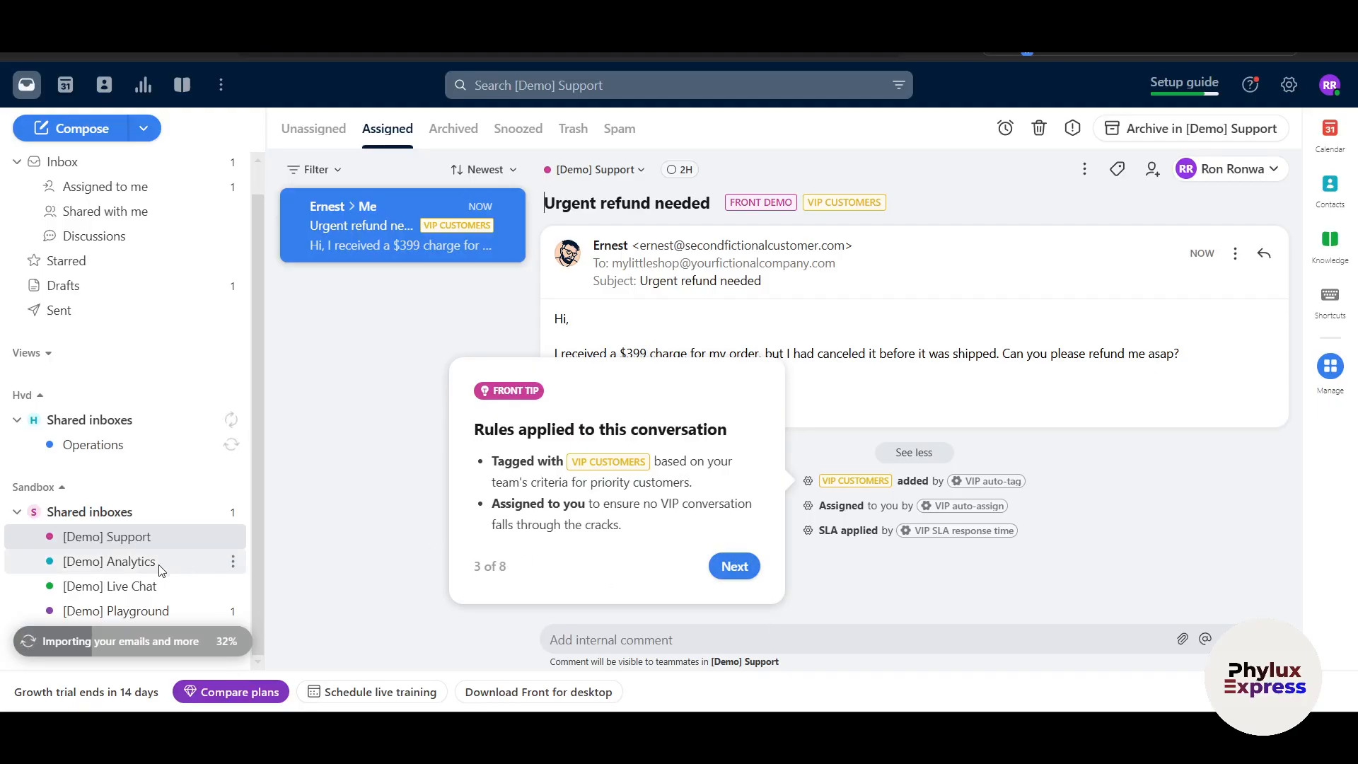
pyautogui.scroll(1, 158, 565)
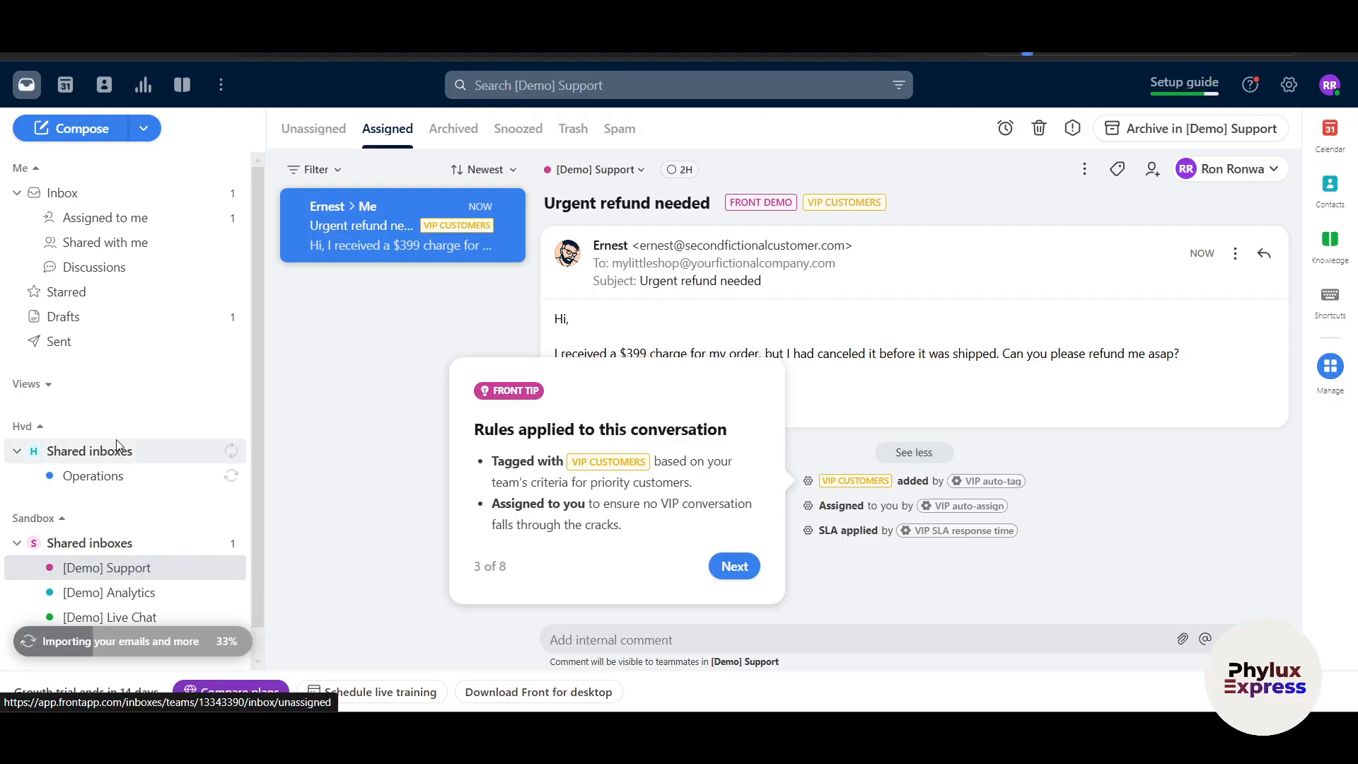
# - Open a blank reply to "Urgent refund needed" from the Inbox, and view the [Demo] Support inbox and Assigned to me
pyautogui.click(134, 189)
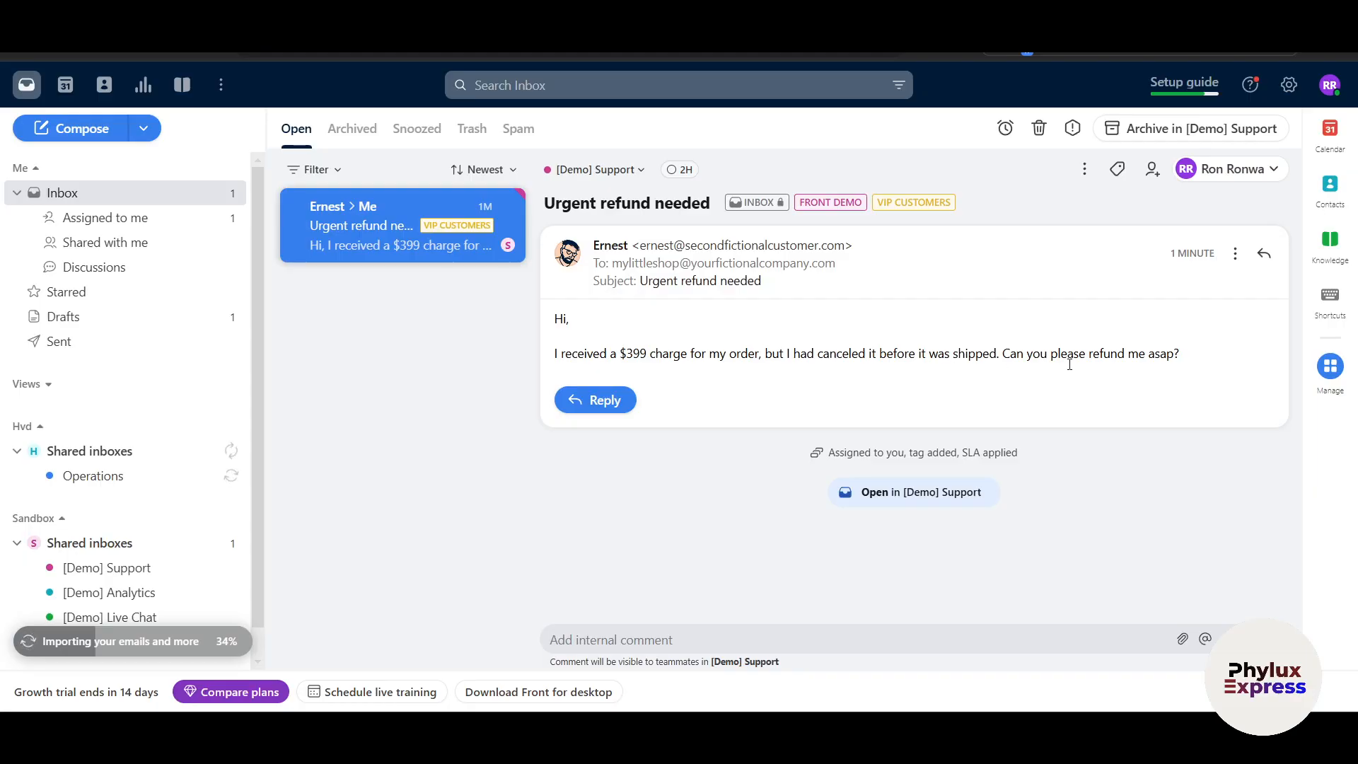
pyautogui.click(607, 397)
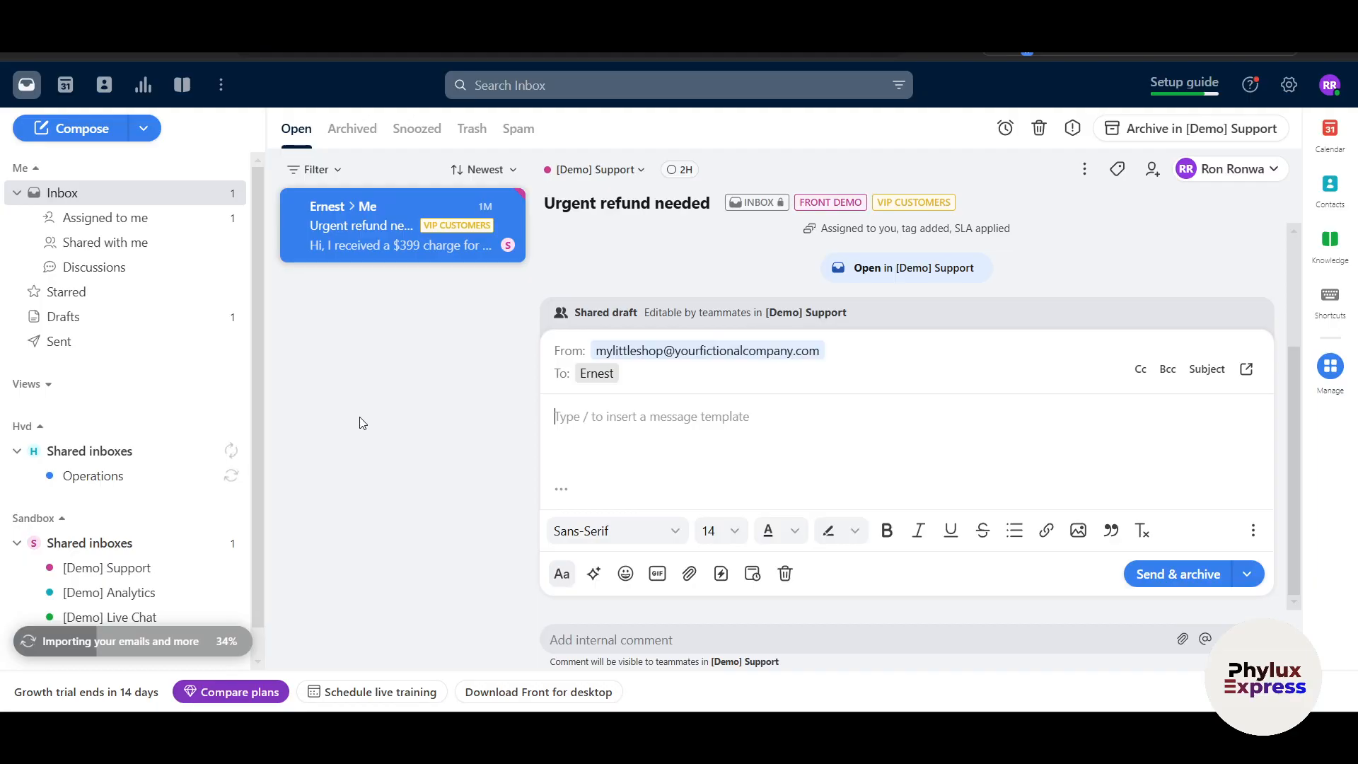
pyautogui.click(106, 567)
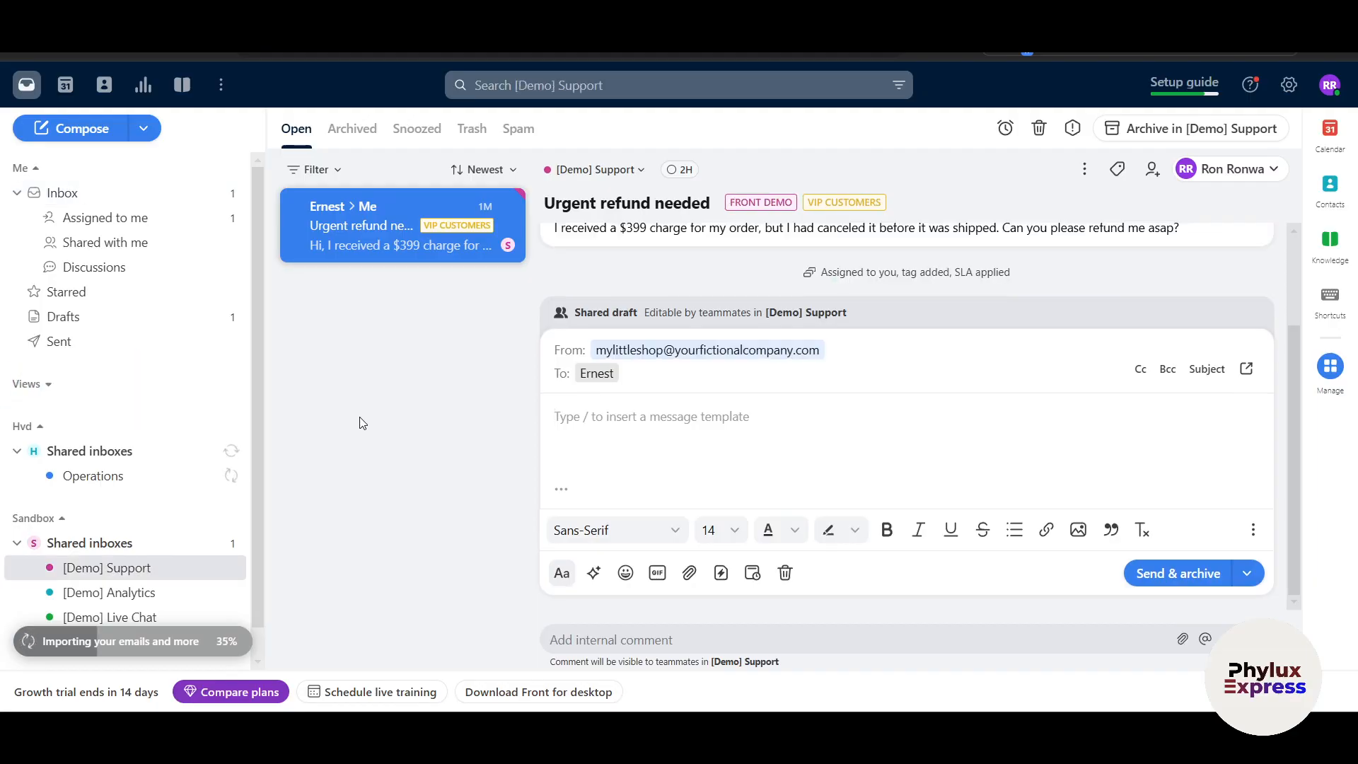
pyautogui.click(140, 225)
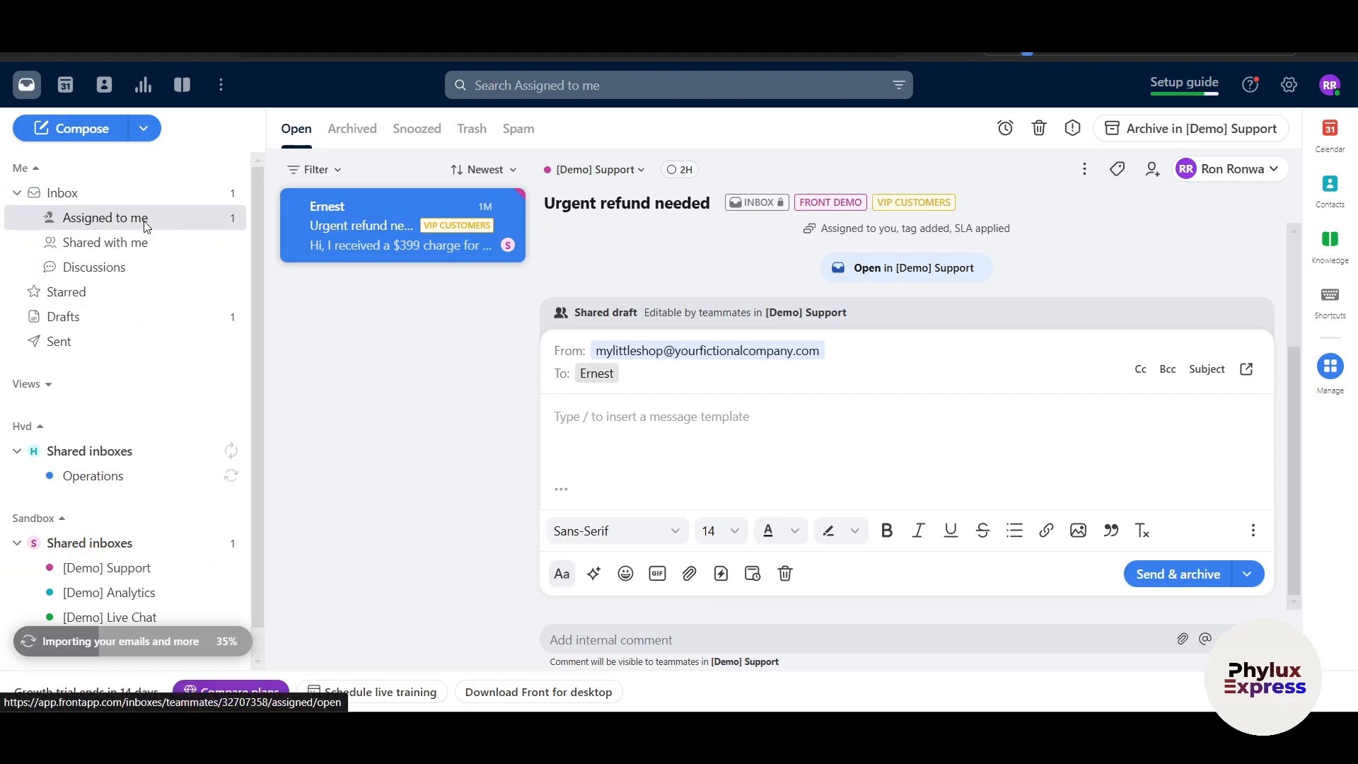
# - View the calendar, return to the Assigned to me conversations, and view the shared contacts
pyautogui.click(65, 84)
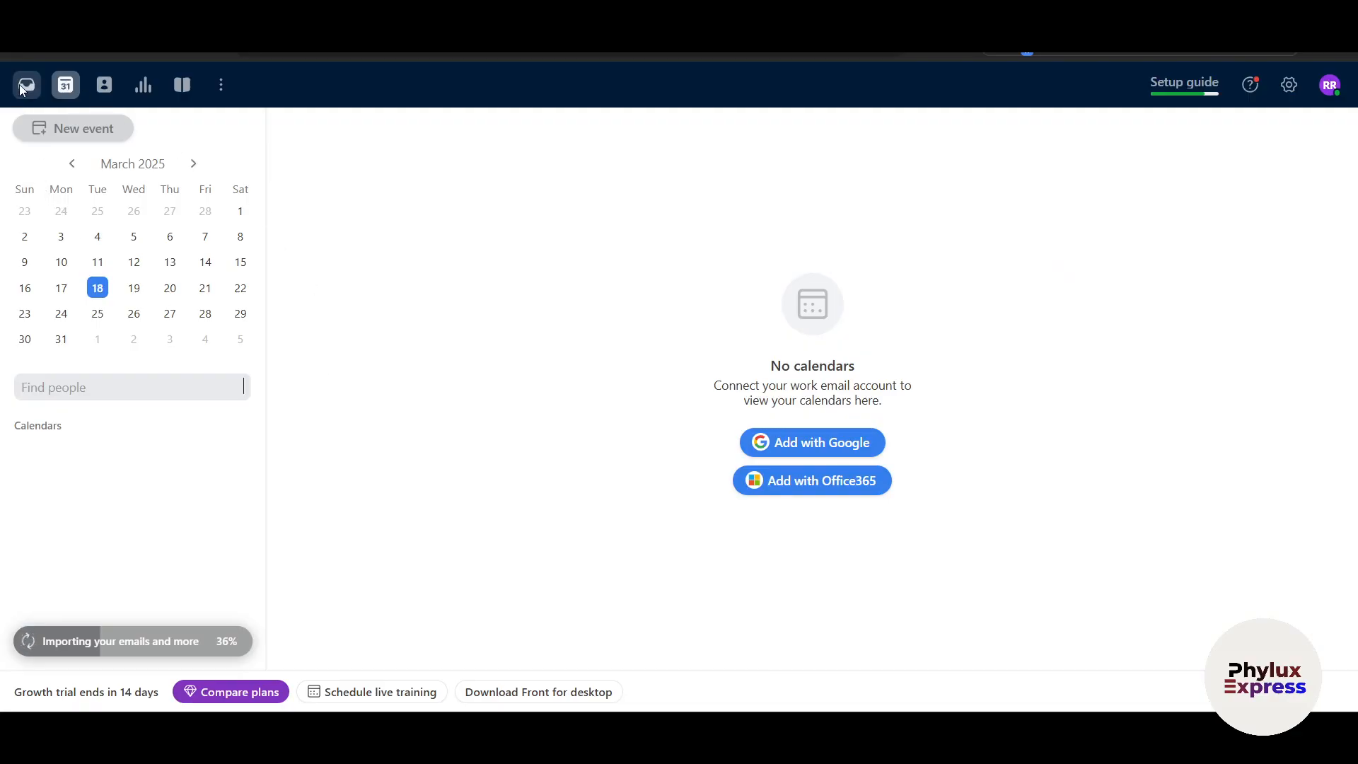
pyautogui.click(23, 85)
pyautogui.click(60, 86)
pyautogui.click(28, 82)
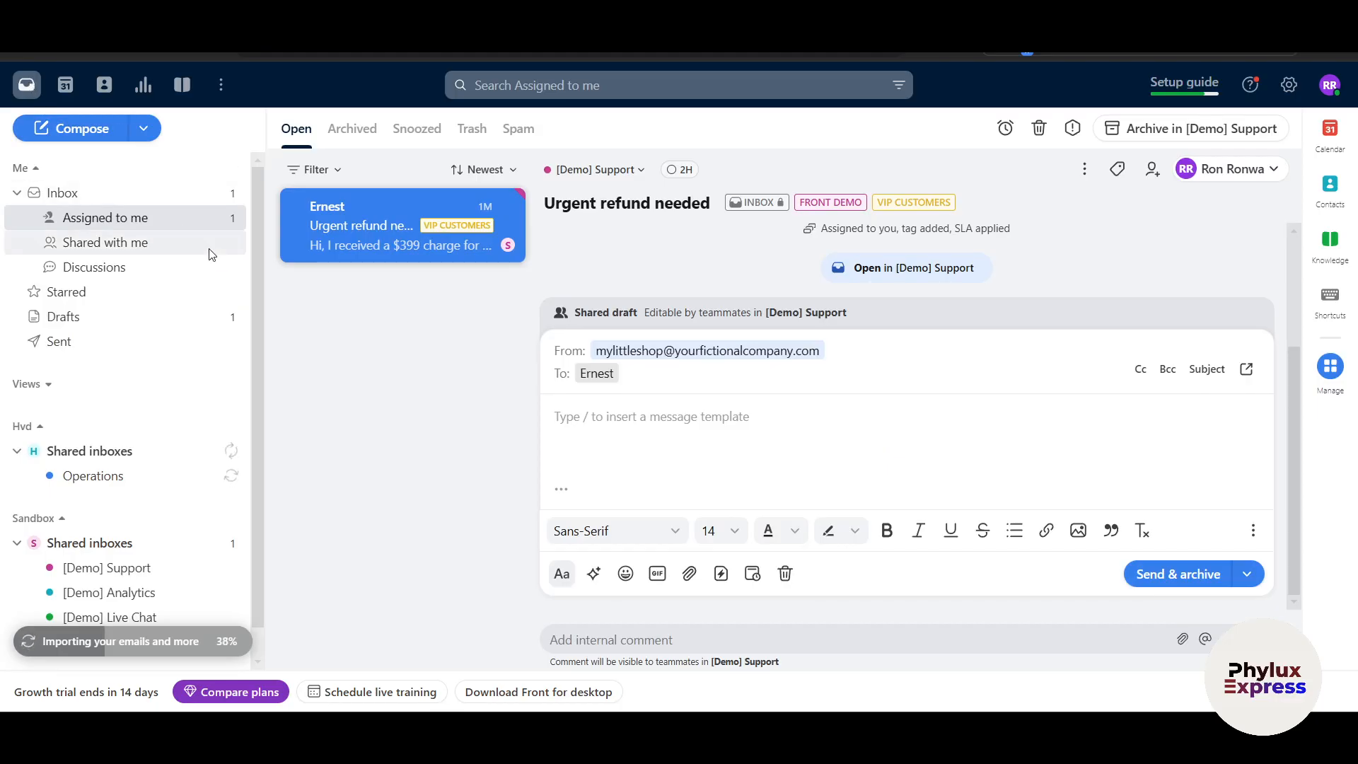
pyautogui.scroll(-1, 224, 494)
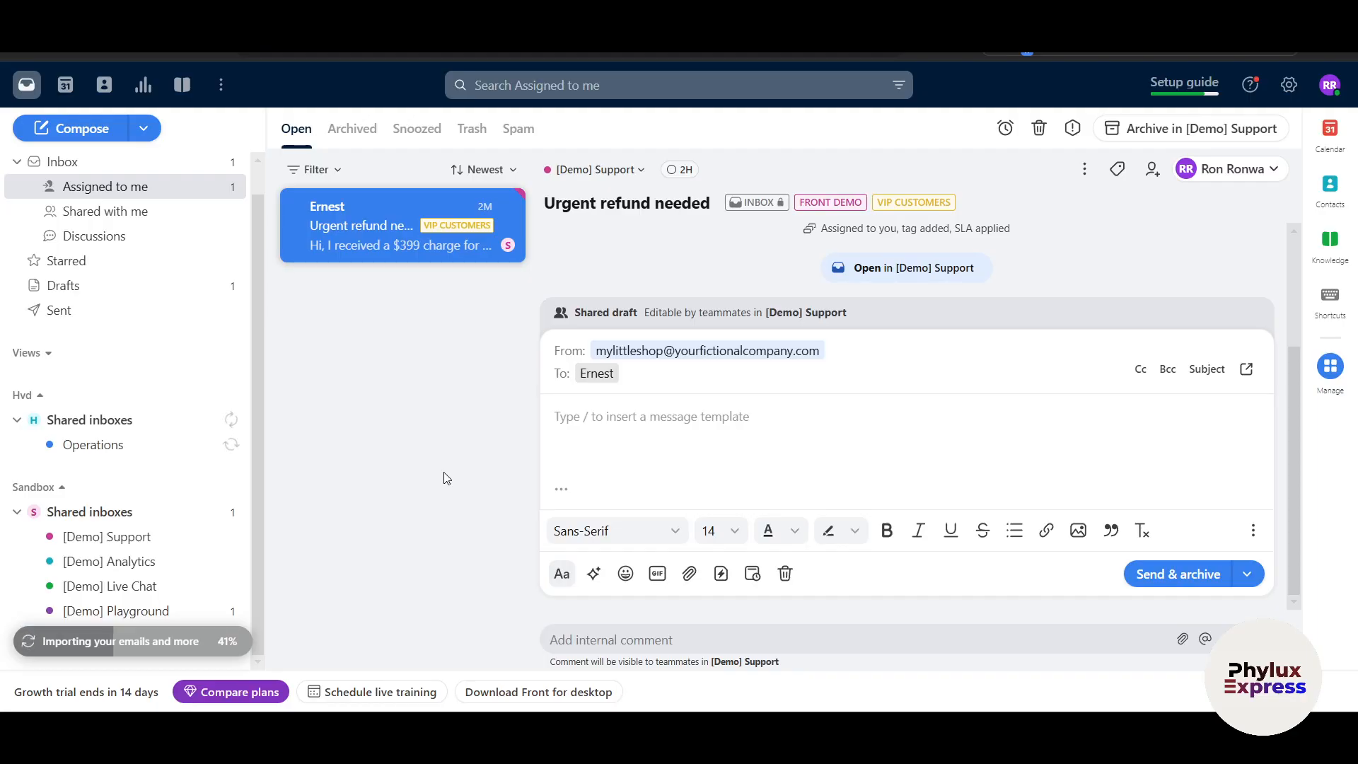
pyautogui.click(66, 83)
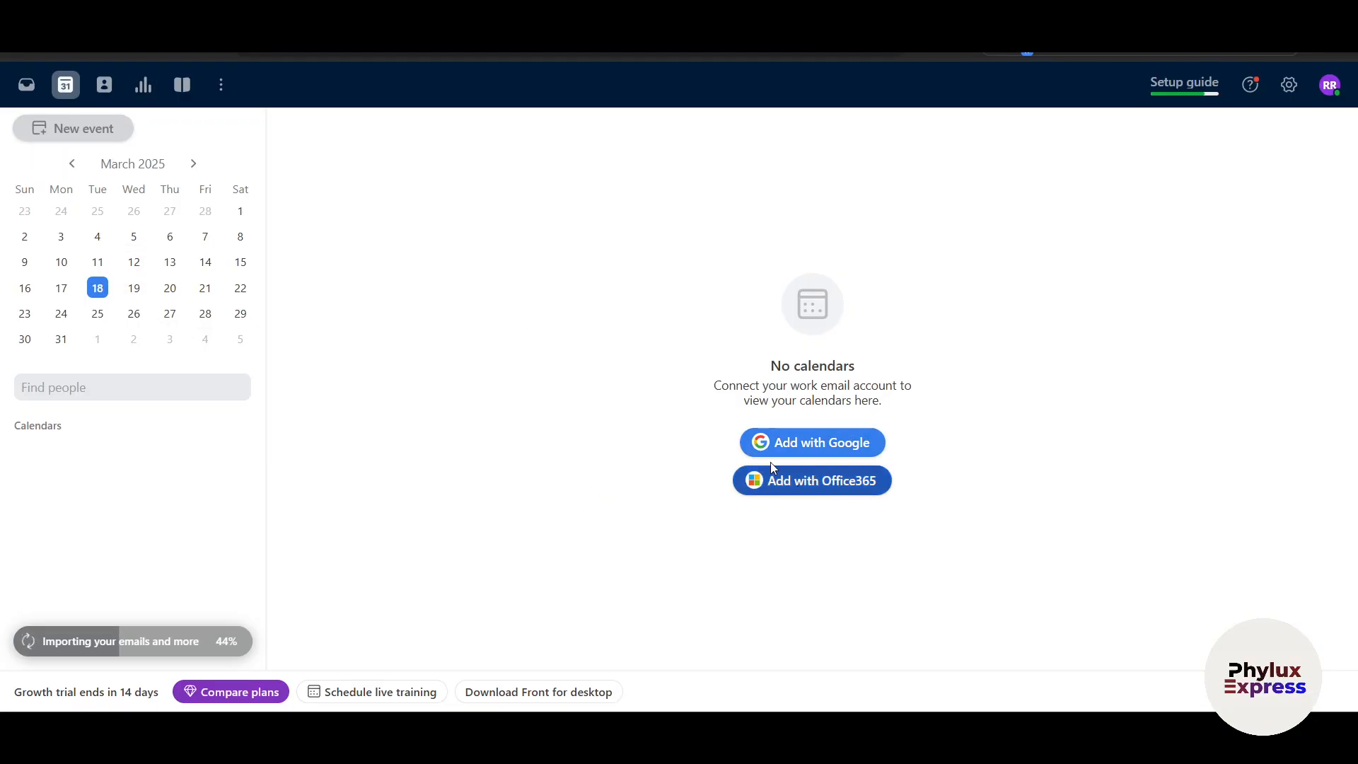
pyautogui.click(111, 84)
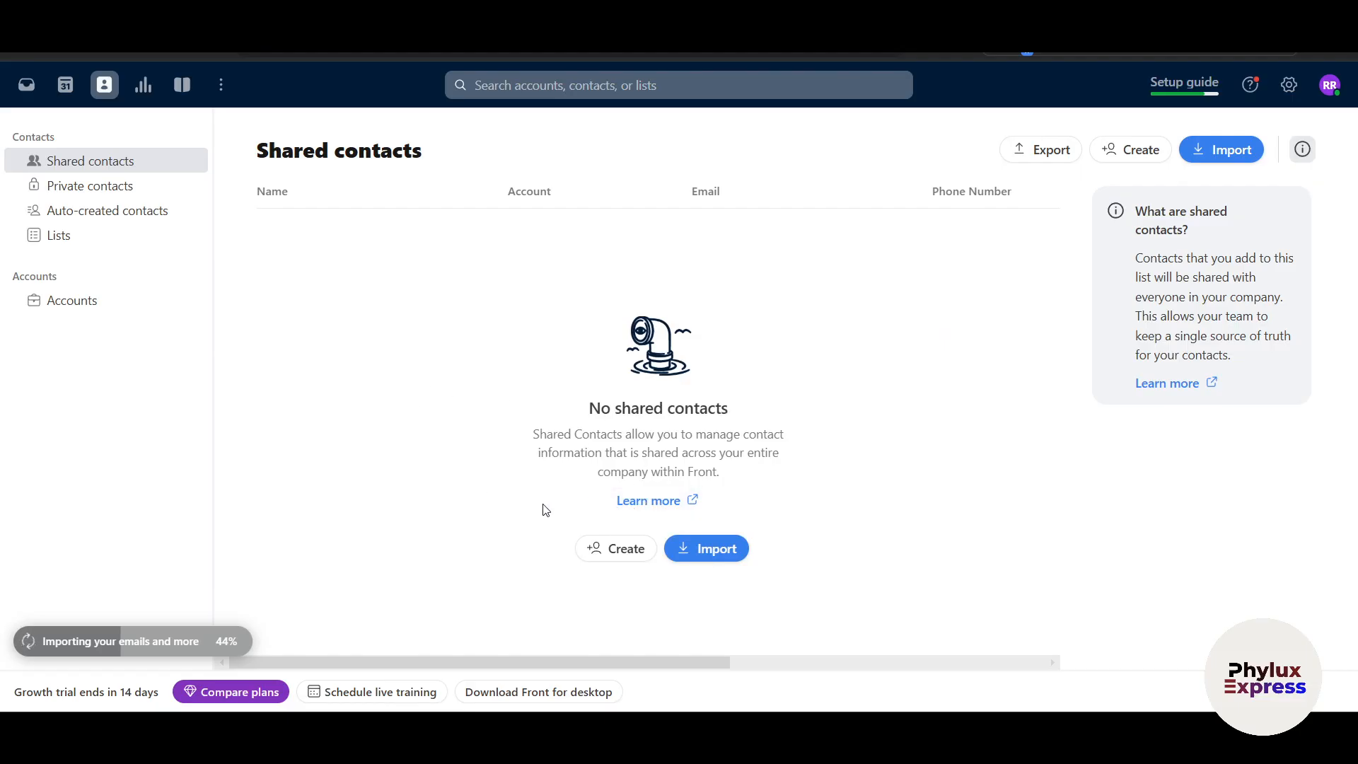
# - View the import options for shared contacts, the private contacts and the Accounts page
pyautogui.click(720, 559)
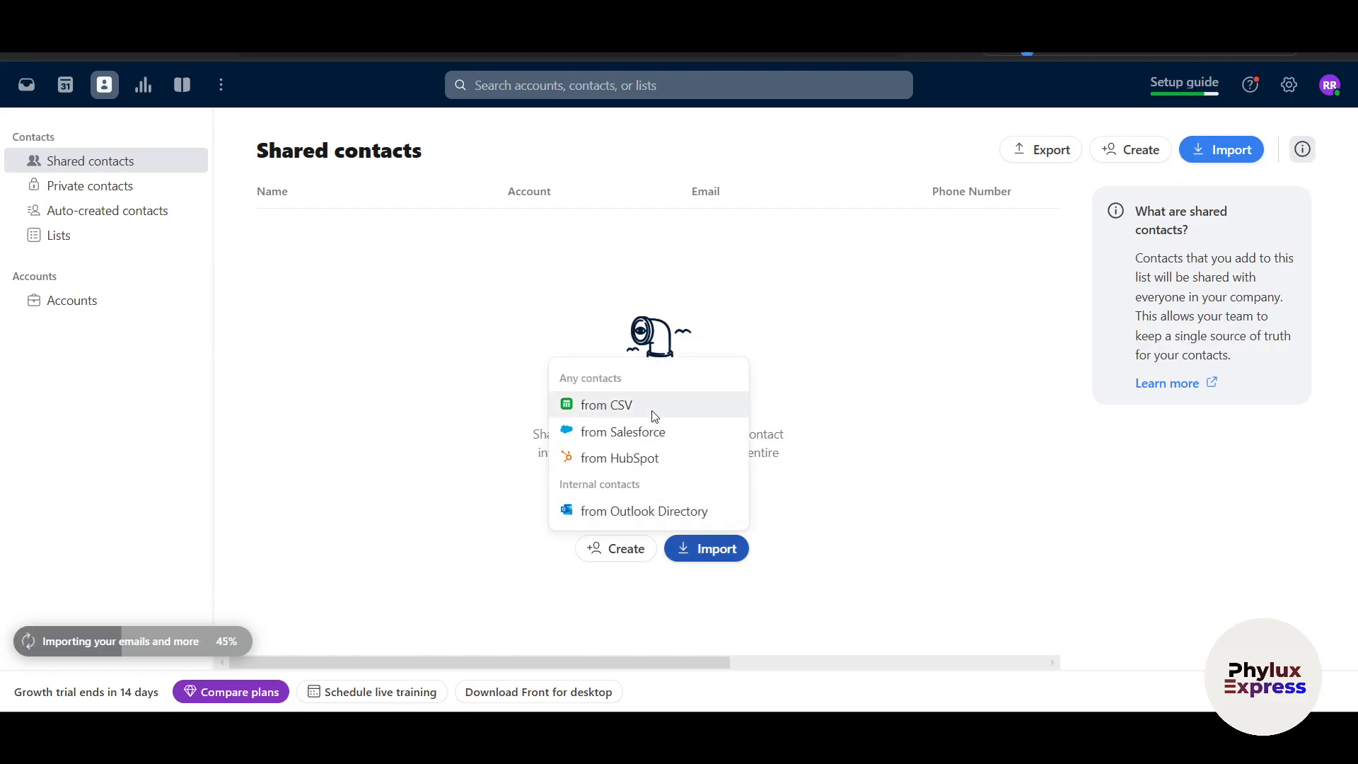
pyautogui.click(819, 520)
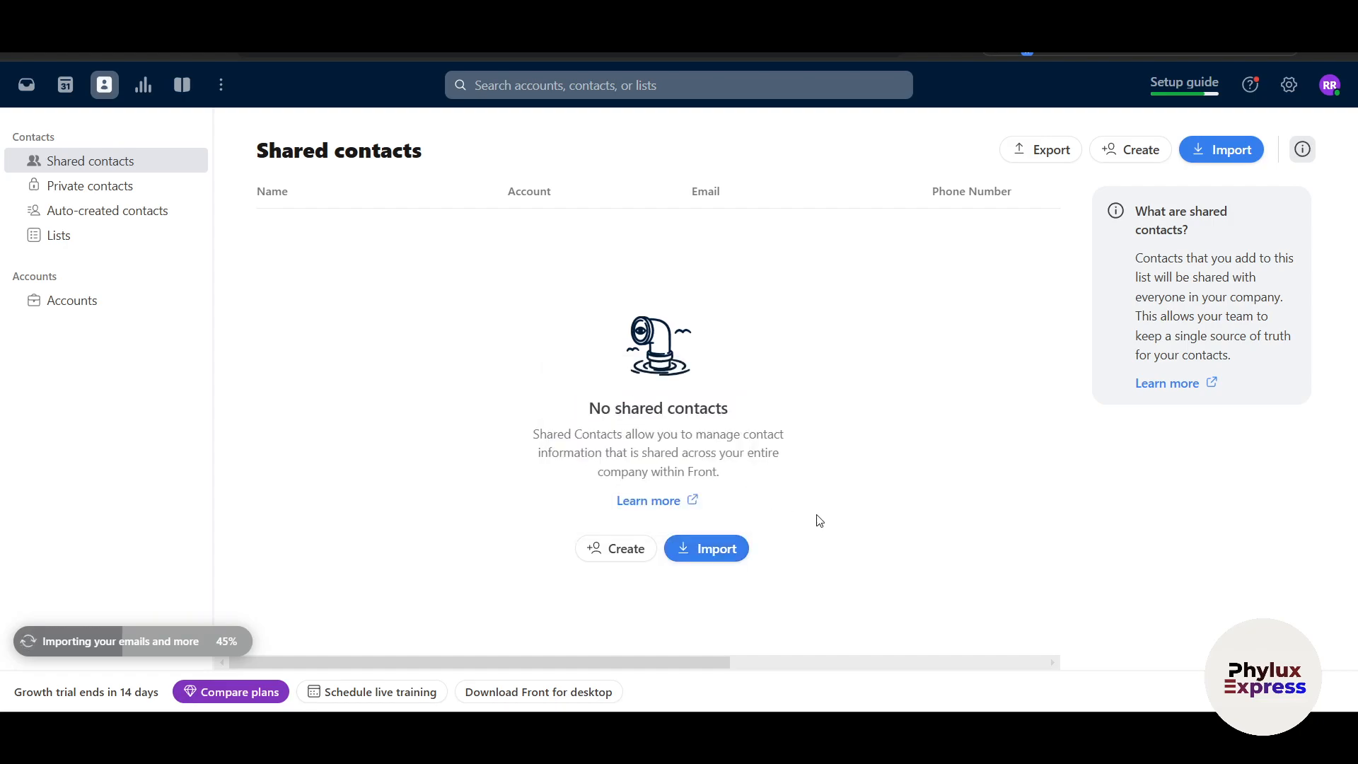
pyautogui.click(88, 188)
pyautogui.click(97, 161)
pyautogui.click(104, 298)
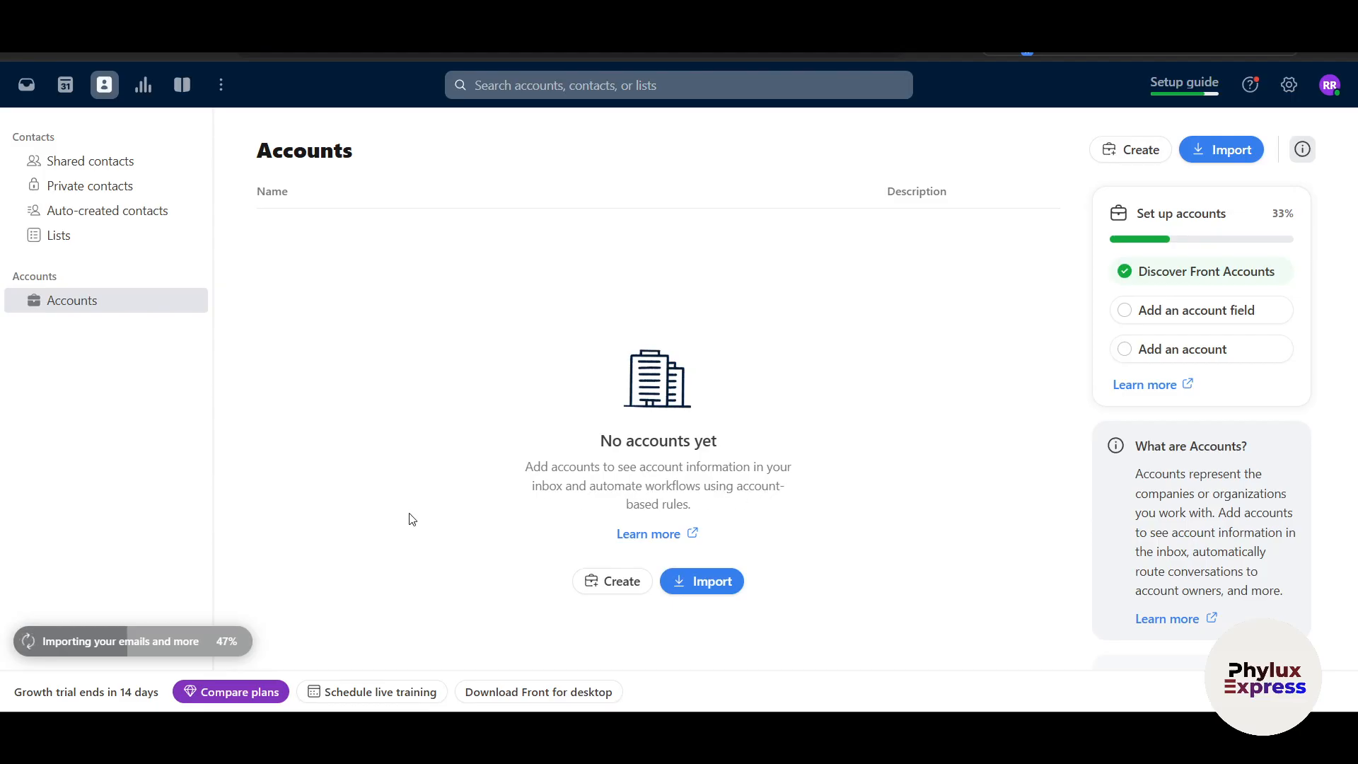
# - View the Workload analytics report and widen the sidebar that lists the available reports
pyautogui.click(141, 85)
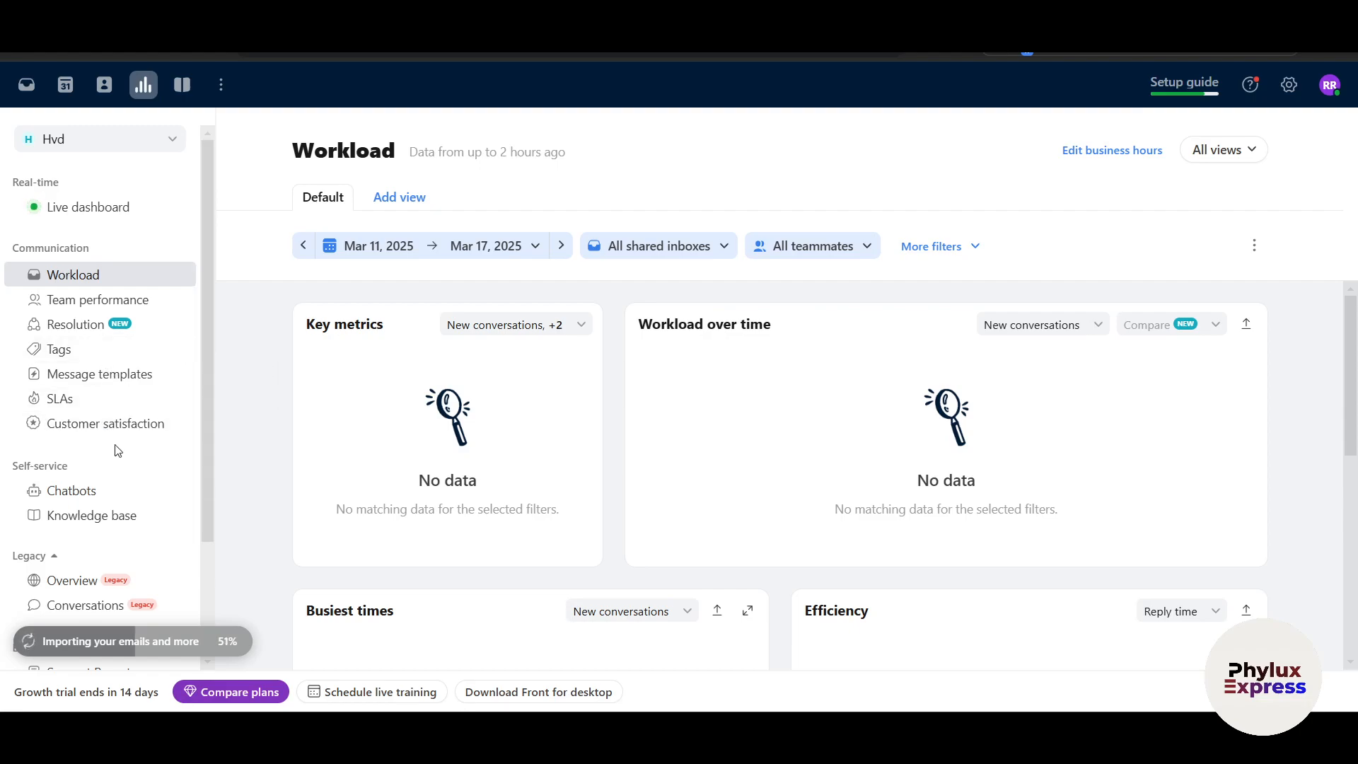
pyautogui.scroll(-1, 118, 451)
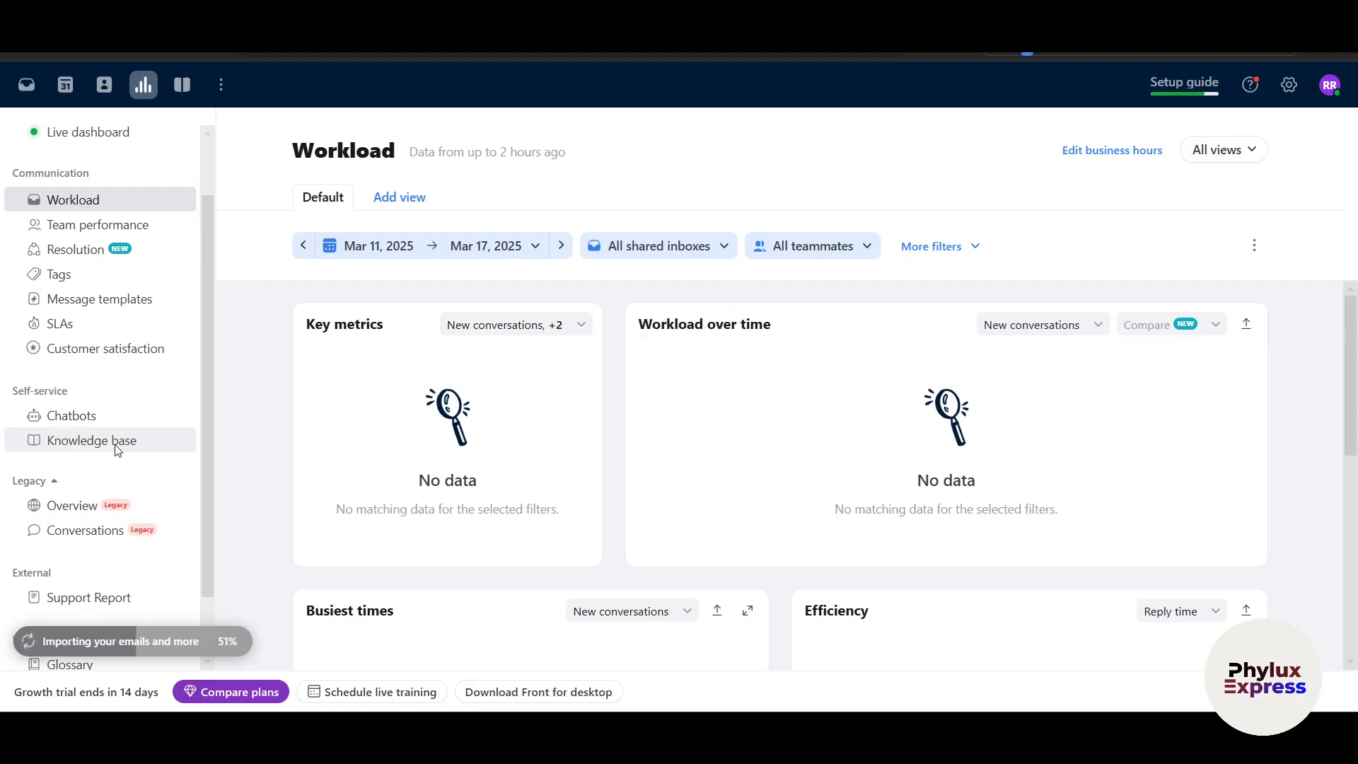
pyautogui.scroll(1, 118, 450)
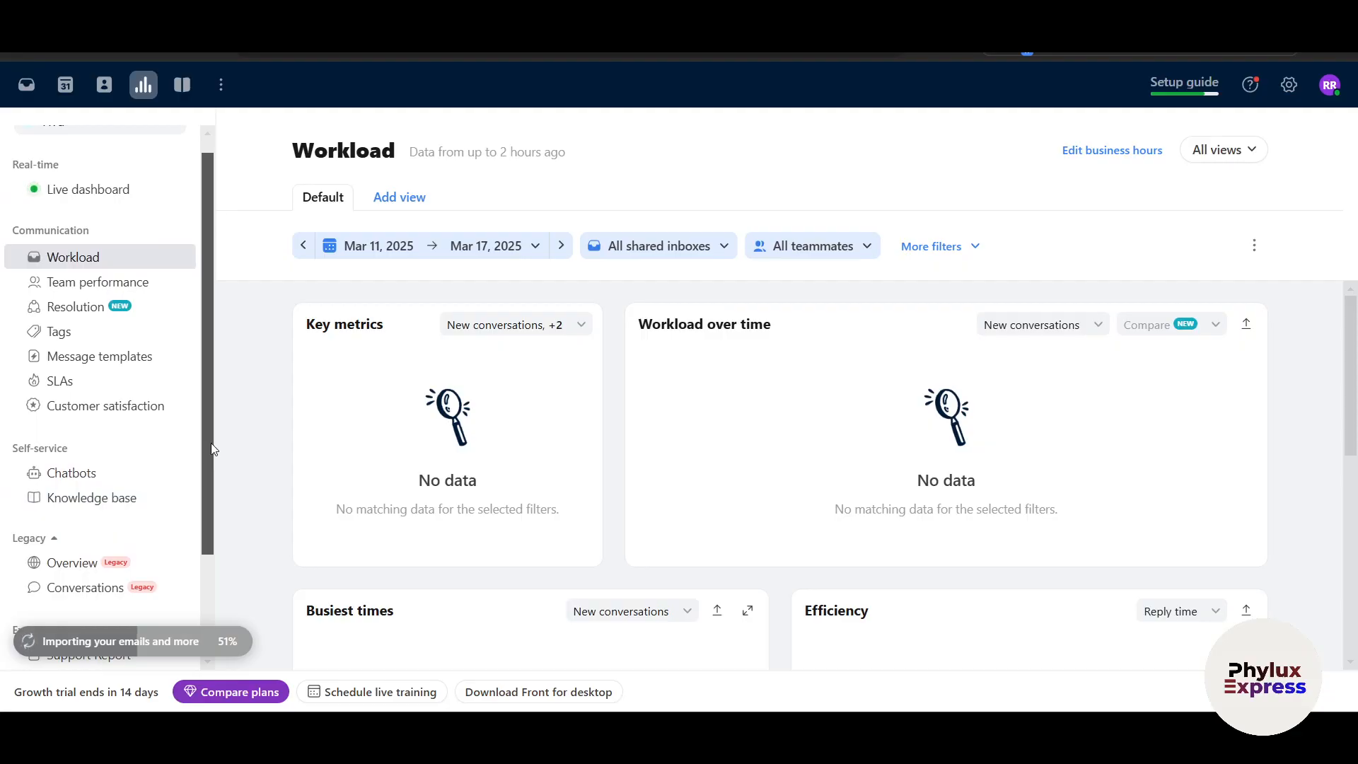
pyautogui.moveTo(212, 448); pyautogui.dragTo(355, 451)
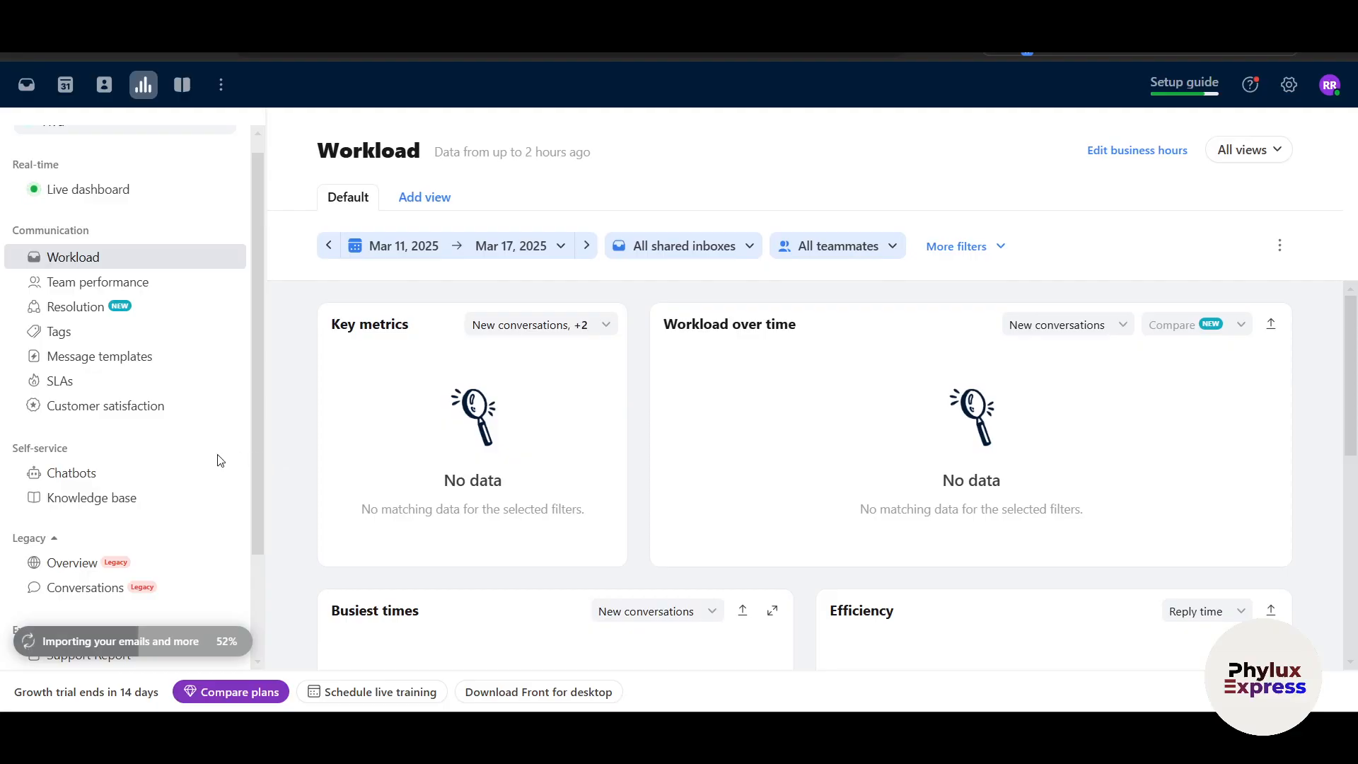
pyautogui.scroll(-1, 107, 450)
pyautogui.scroll(2, 107, 448)
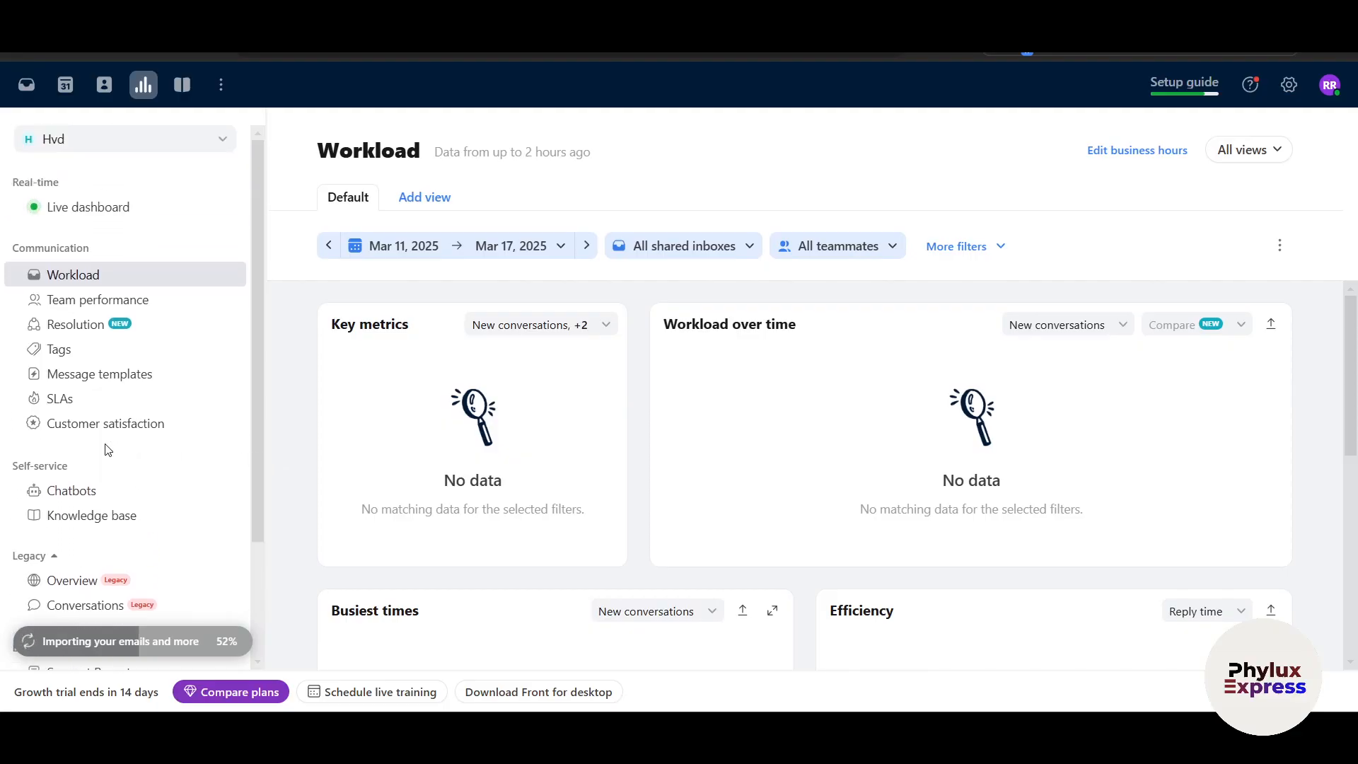
# - Examine the Team performance report, including its date range options, busiest times and team performance table
pyautogui.click(130, 304)
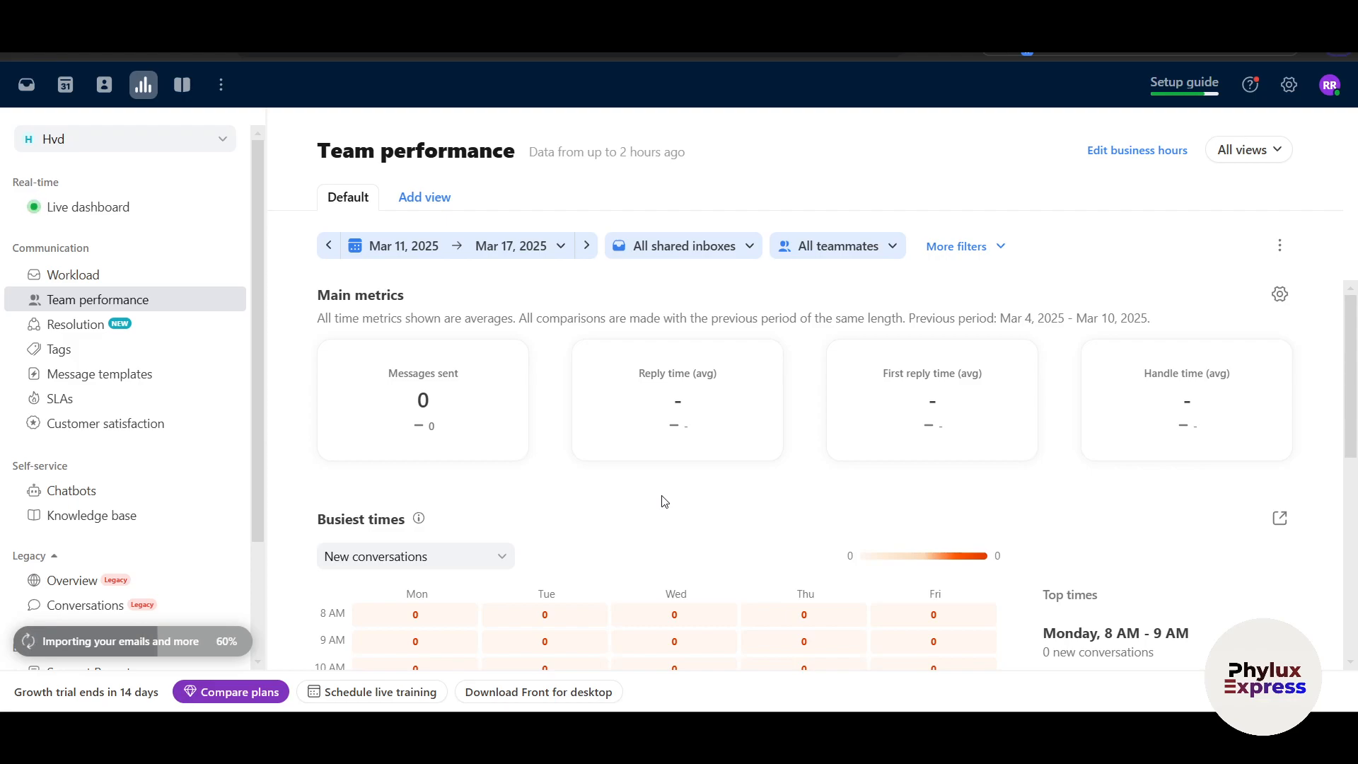
pyautogui.scroll(-1, 665, 501)
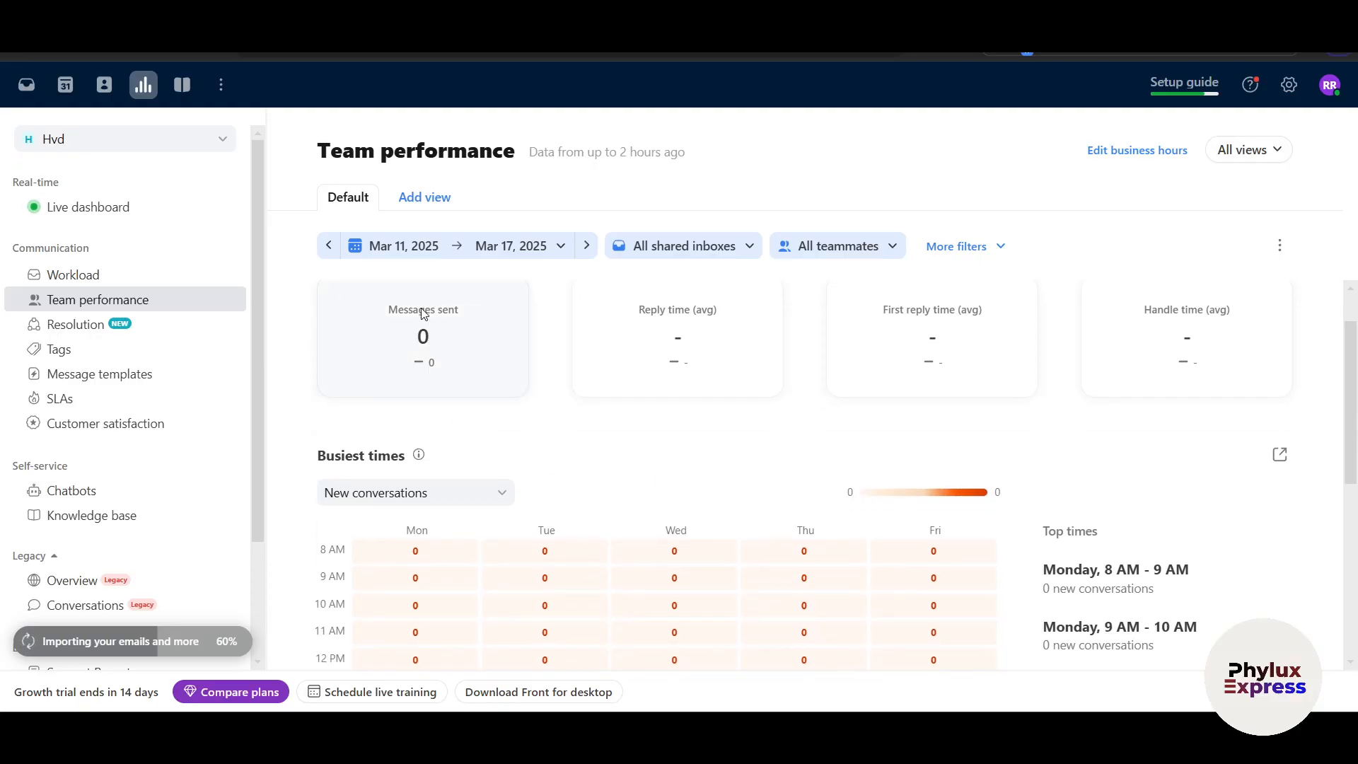
pyautogui.click(505, 246)
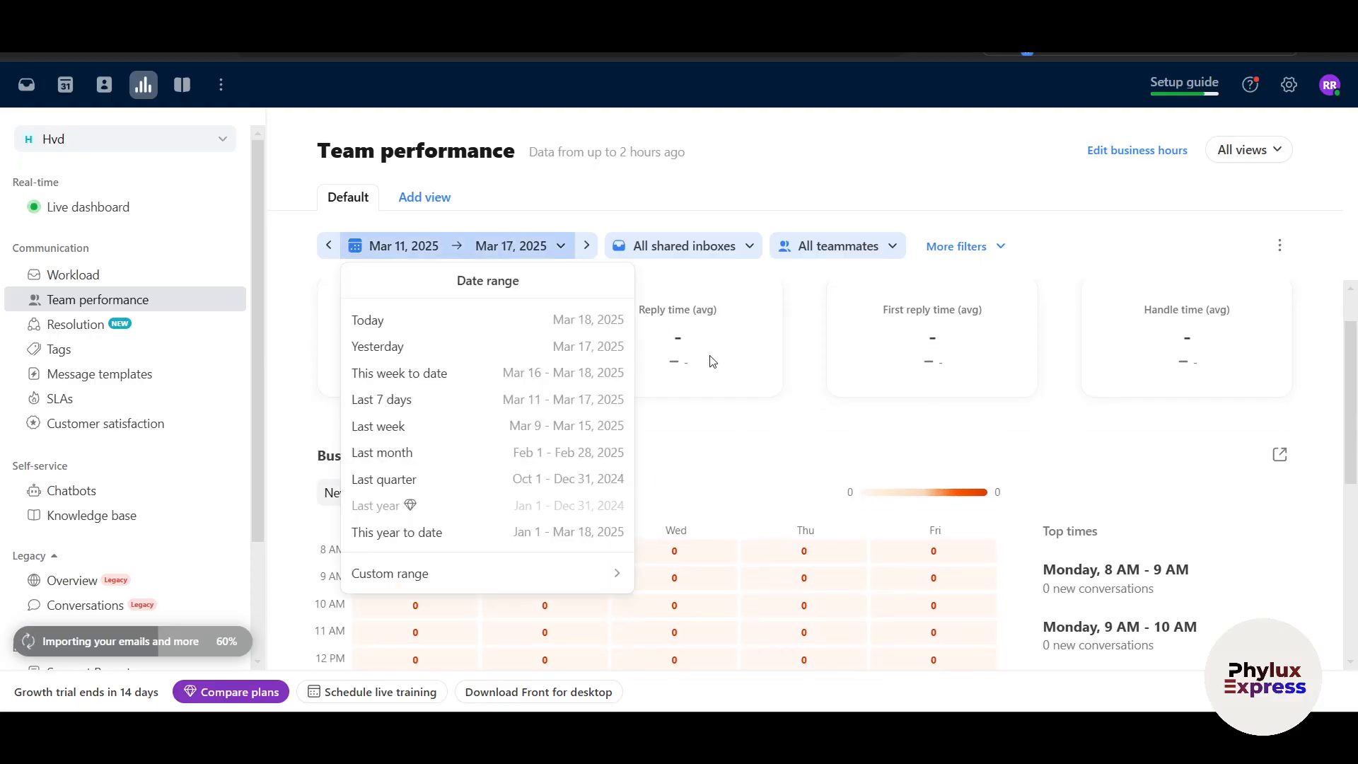
pyautogui.click(755, 416)
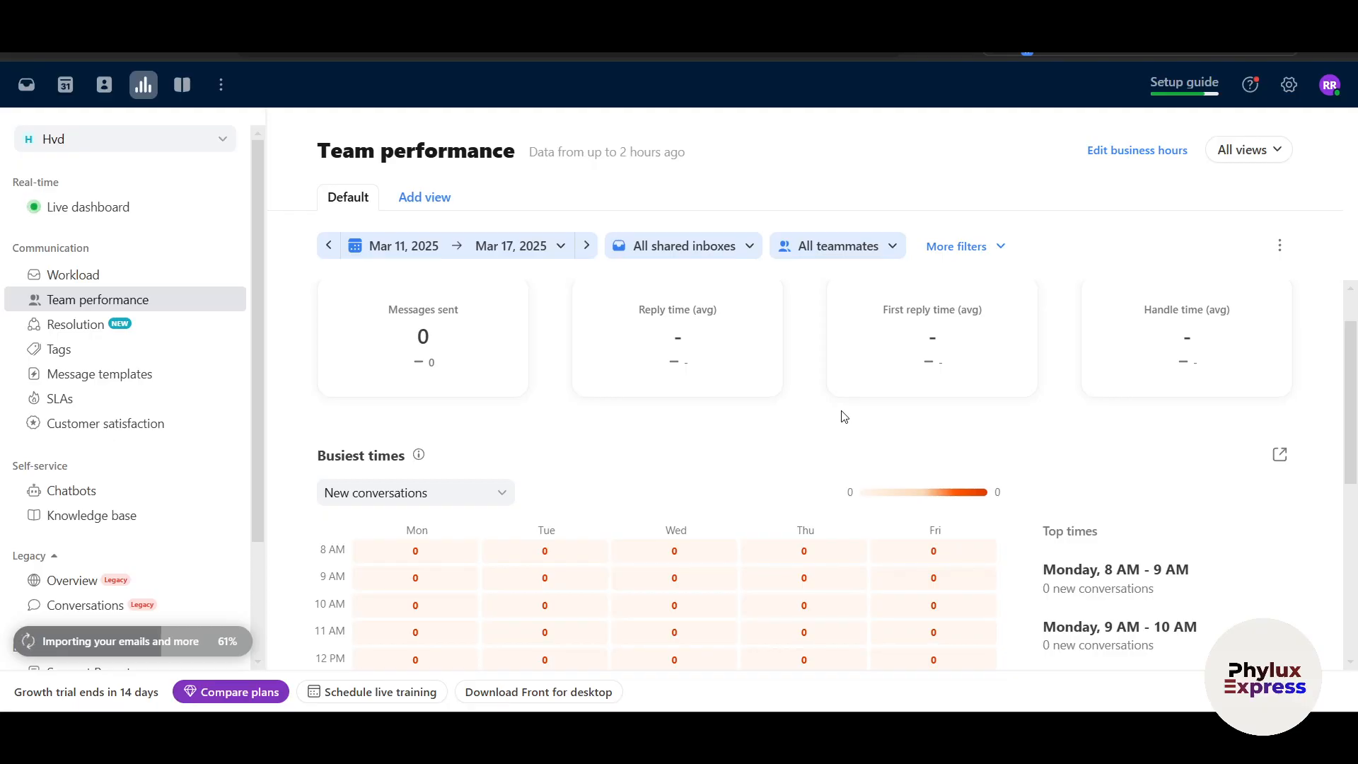
pyautogui.scroll(-4, 844, 417)
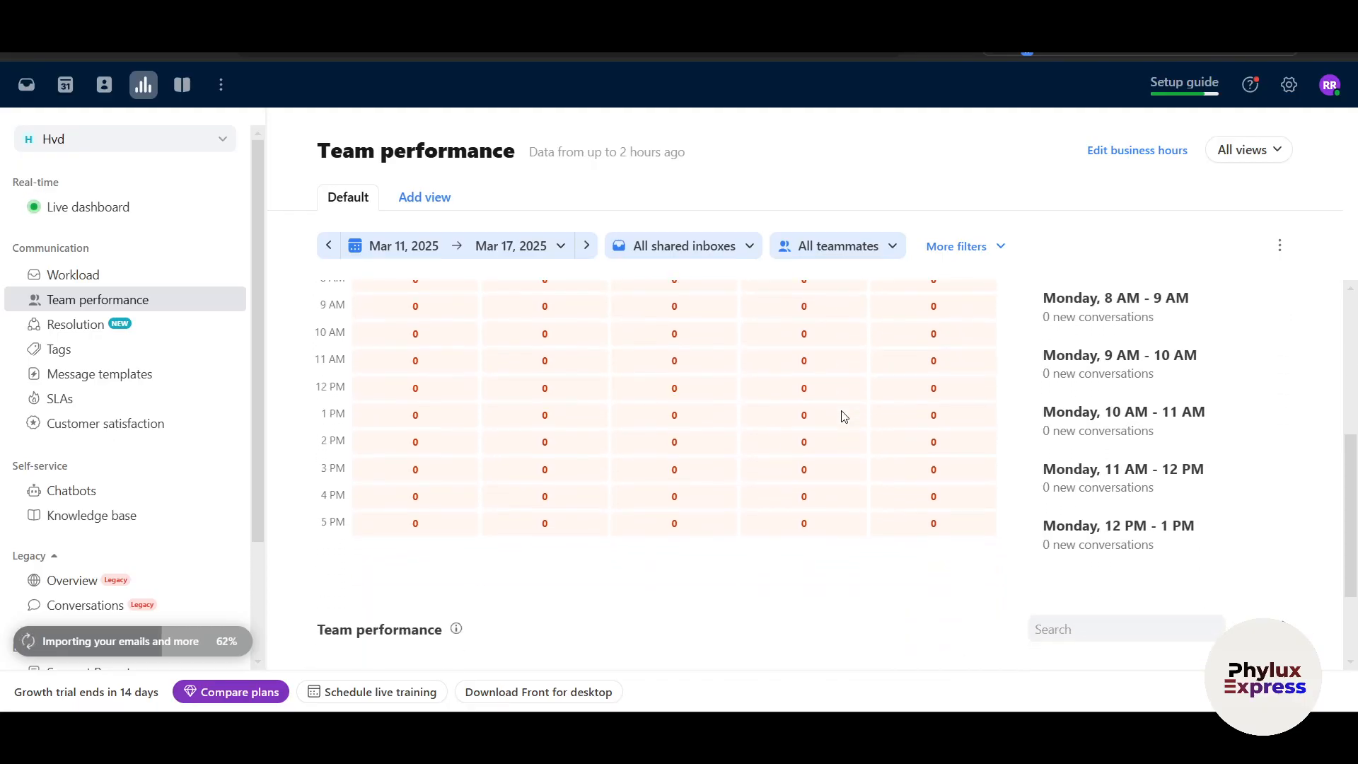
pyautogui.scroll(-1, 844, 417)
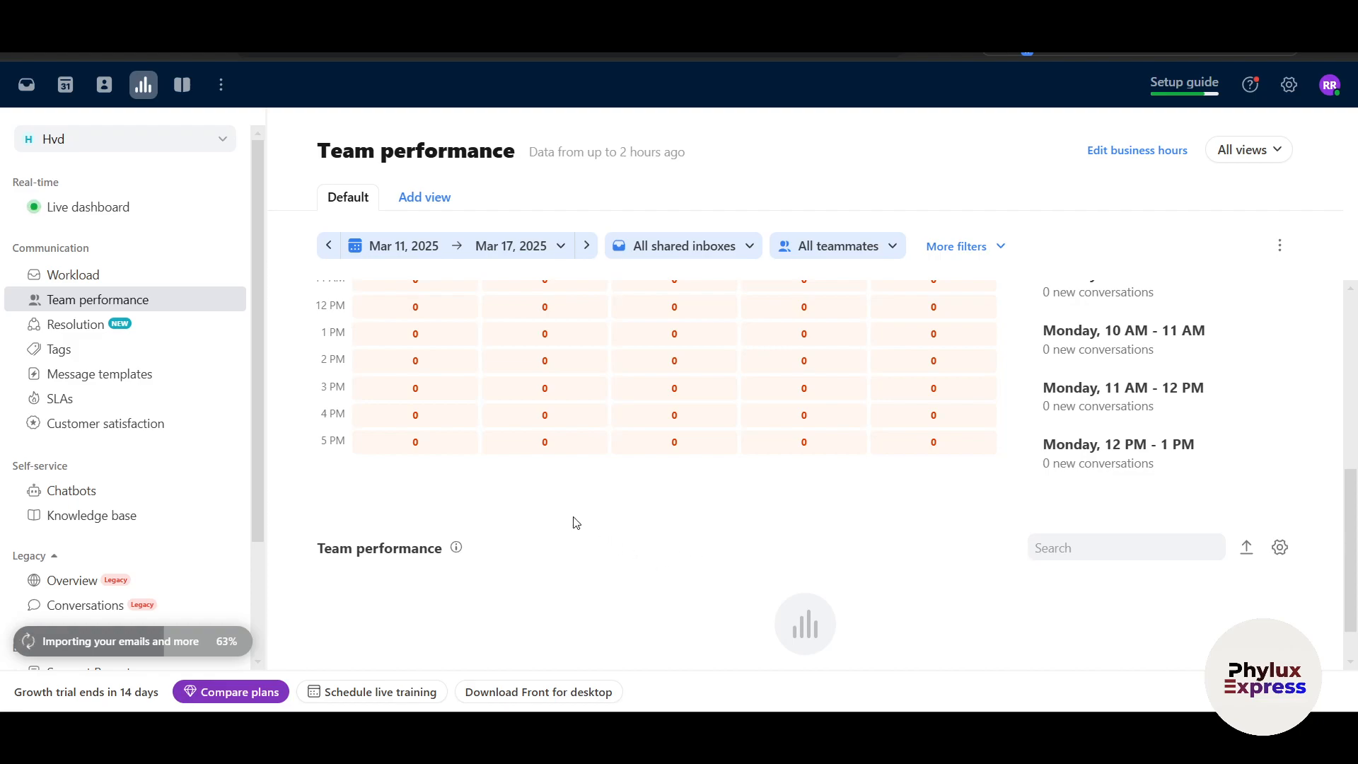
pyautogui.scroll(-1, 559, 522)
# - View the Tags and Message templates analytics reports and look through the remaining report categories
pyautogui.scroll(-2, 164, 512)
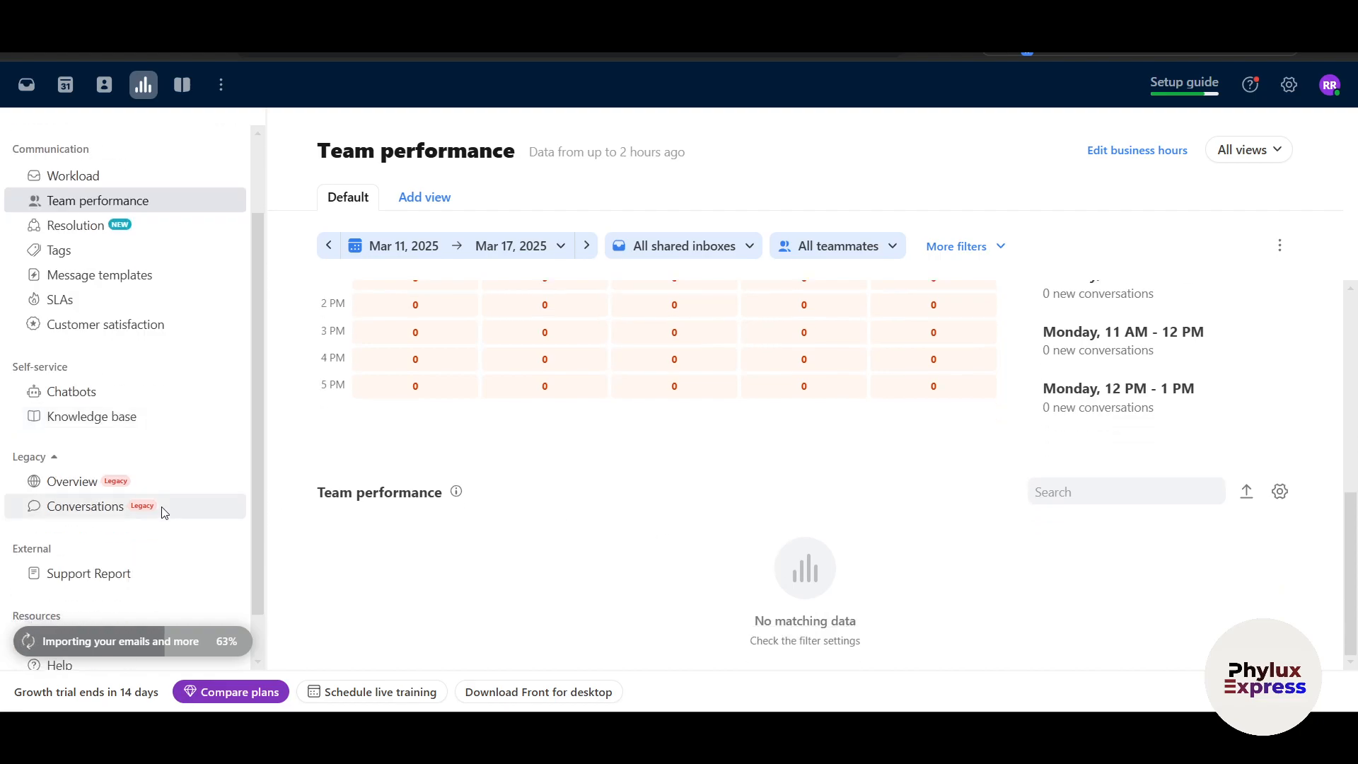
pyautogui.scroll(2, 164, 513)
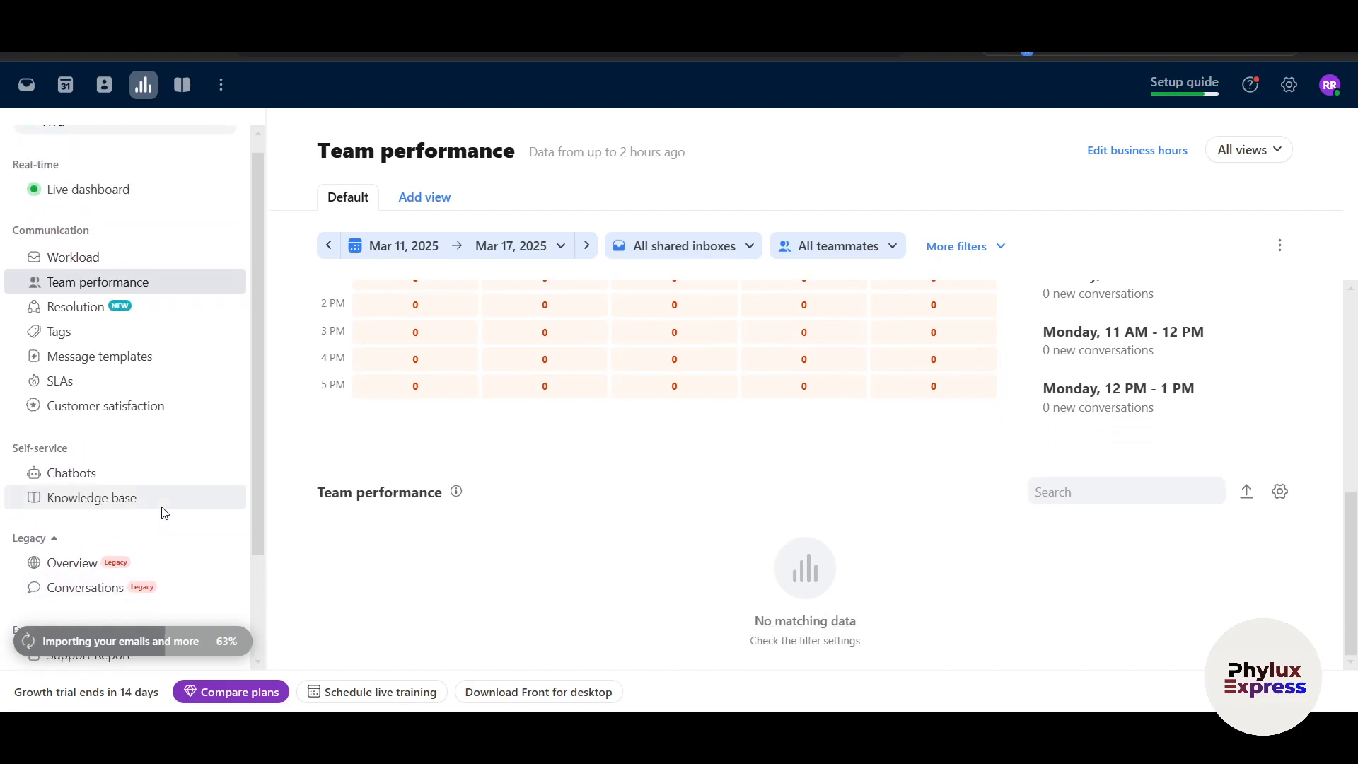
pyautogui.click(91, 318)
pyautogui.click(85, 334)
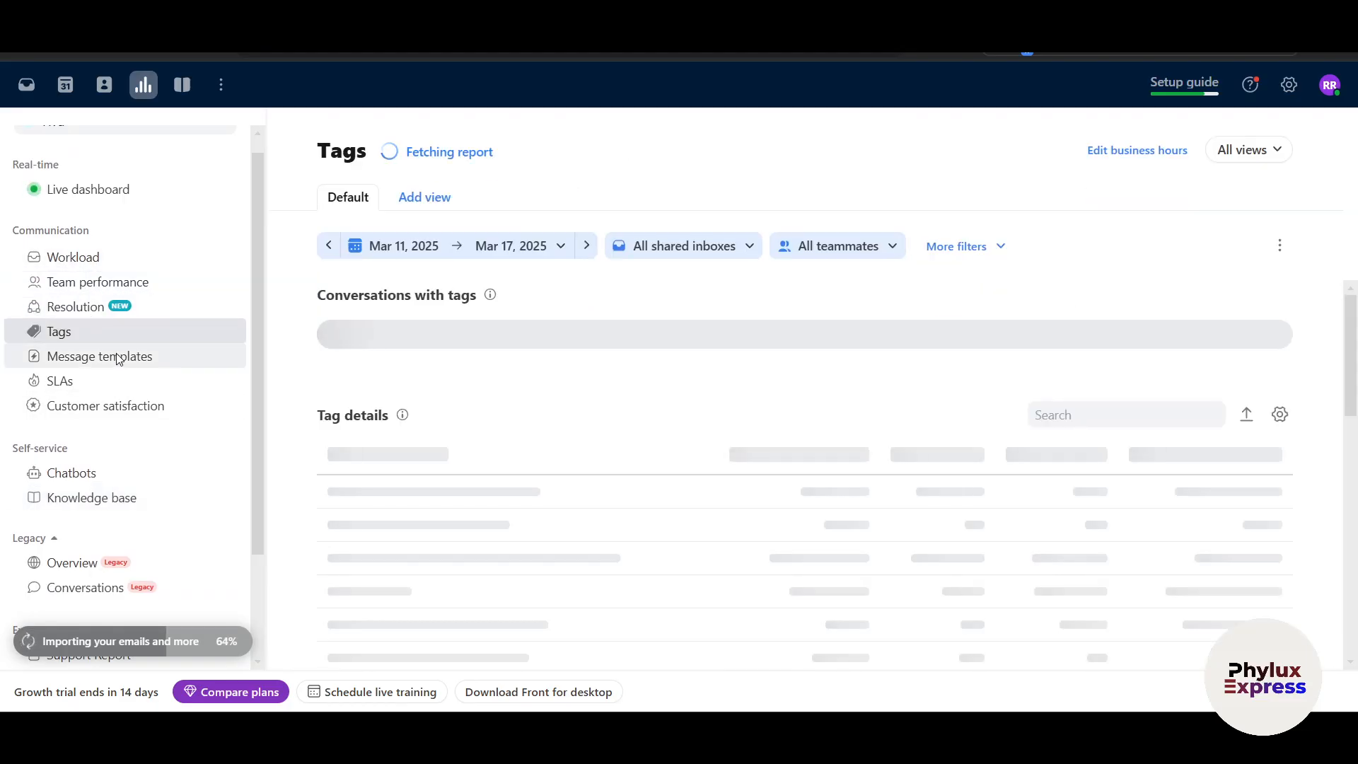
pyautogui.click(117, 358)
pyautogui.scroll(-3, 144, 447)
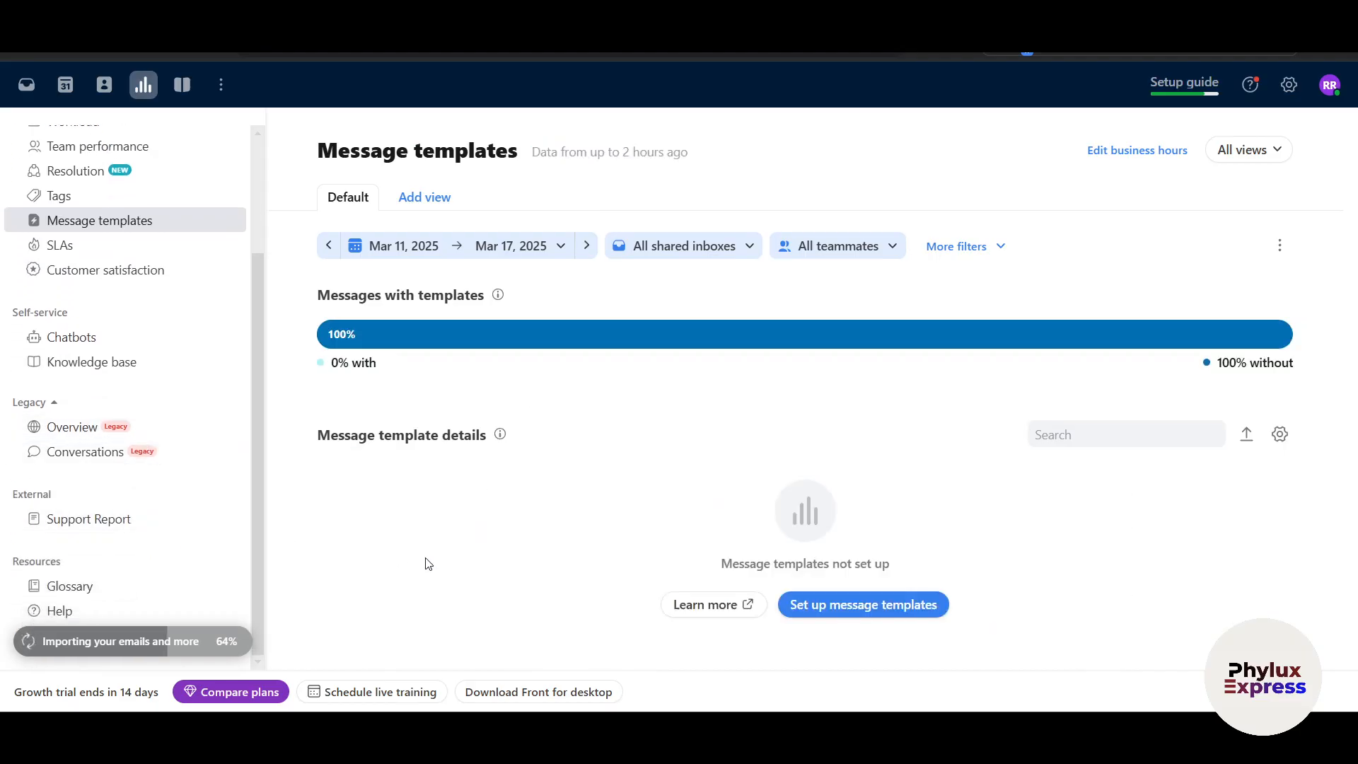
pyautogui.scroll(2, 185, 461)
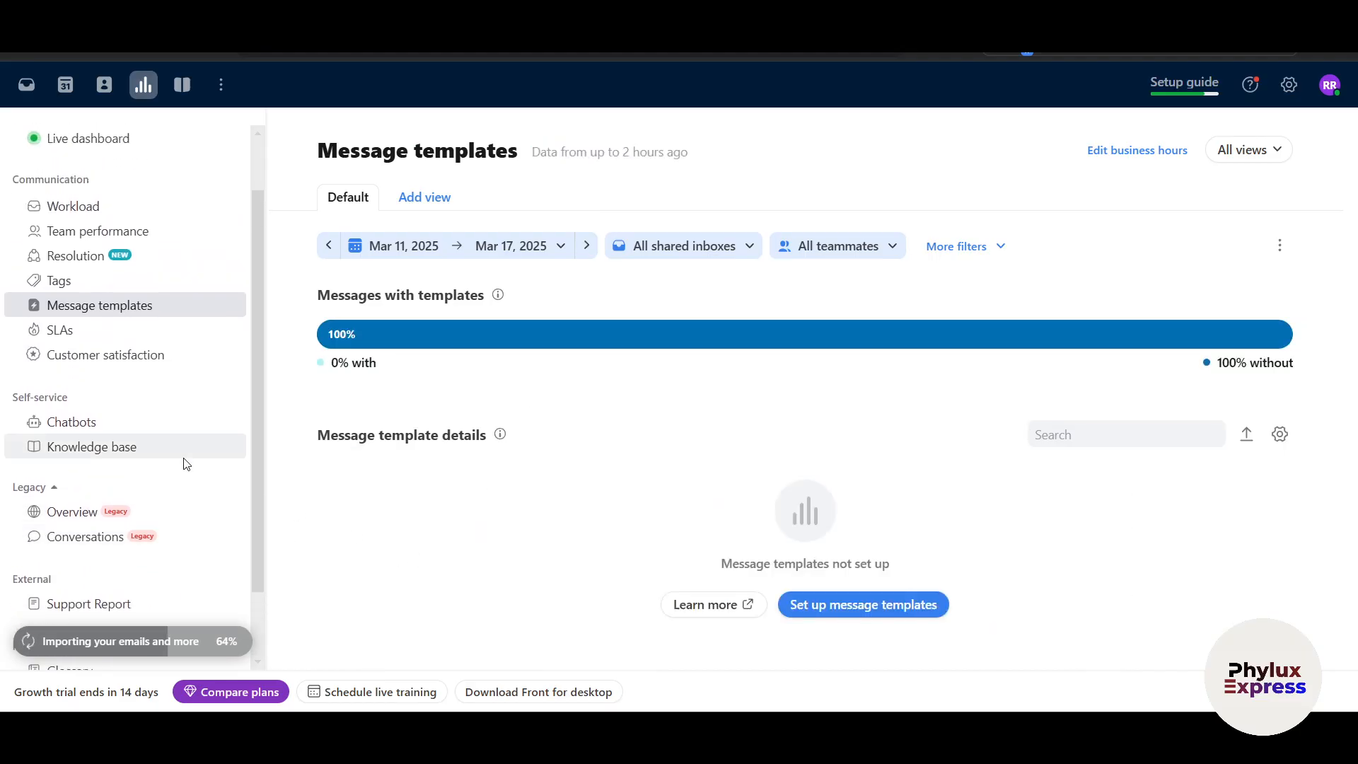
pyautogui.scroll(-2, 185, 464)
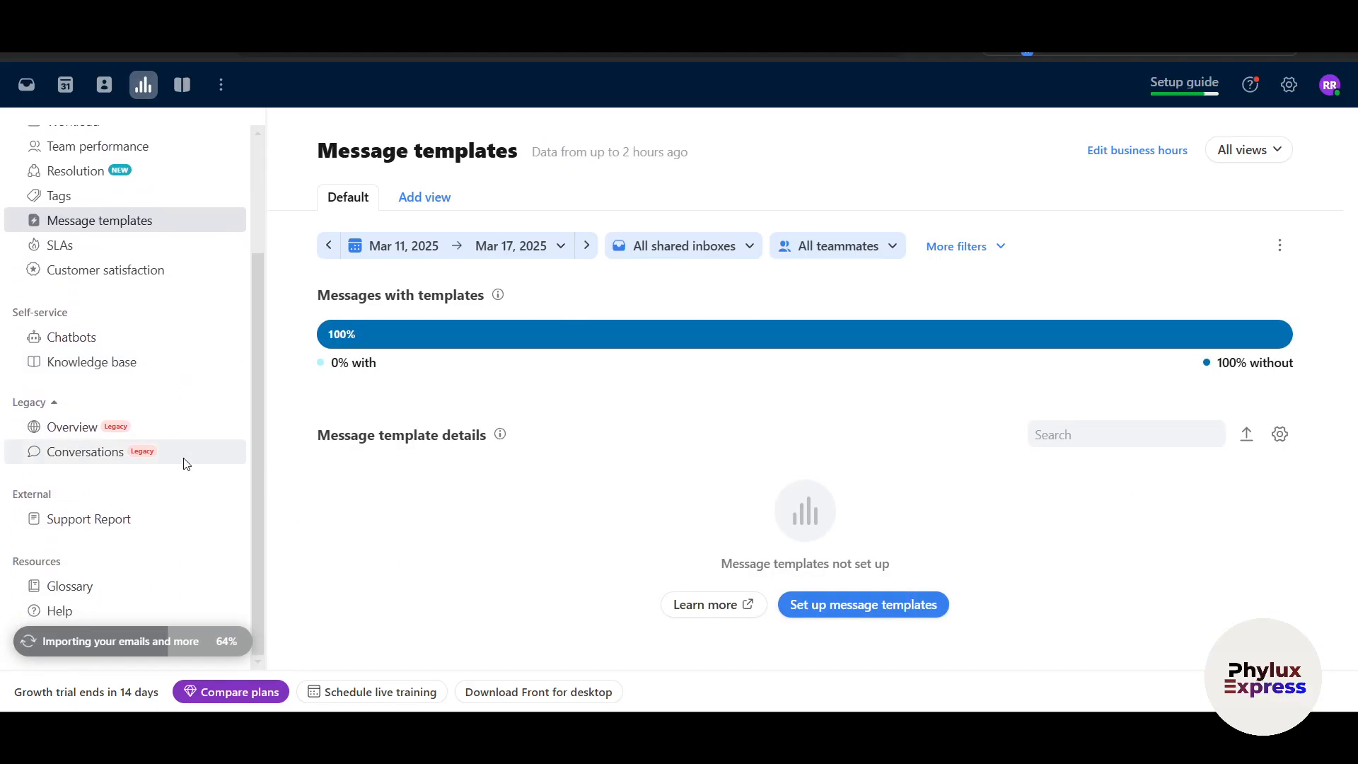
# - View the Chatbots and Knowledge base self-service analytics reports
pyautogui.click(111, 346)
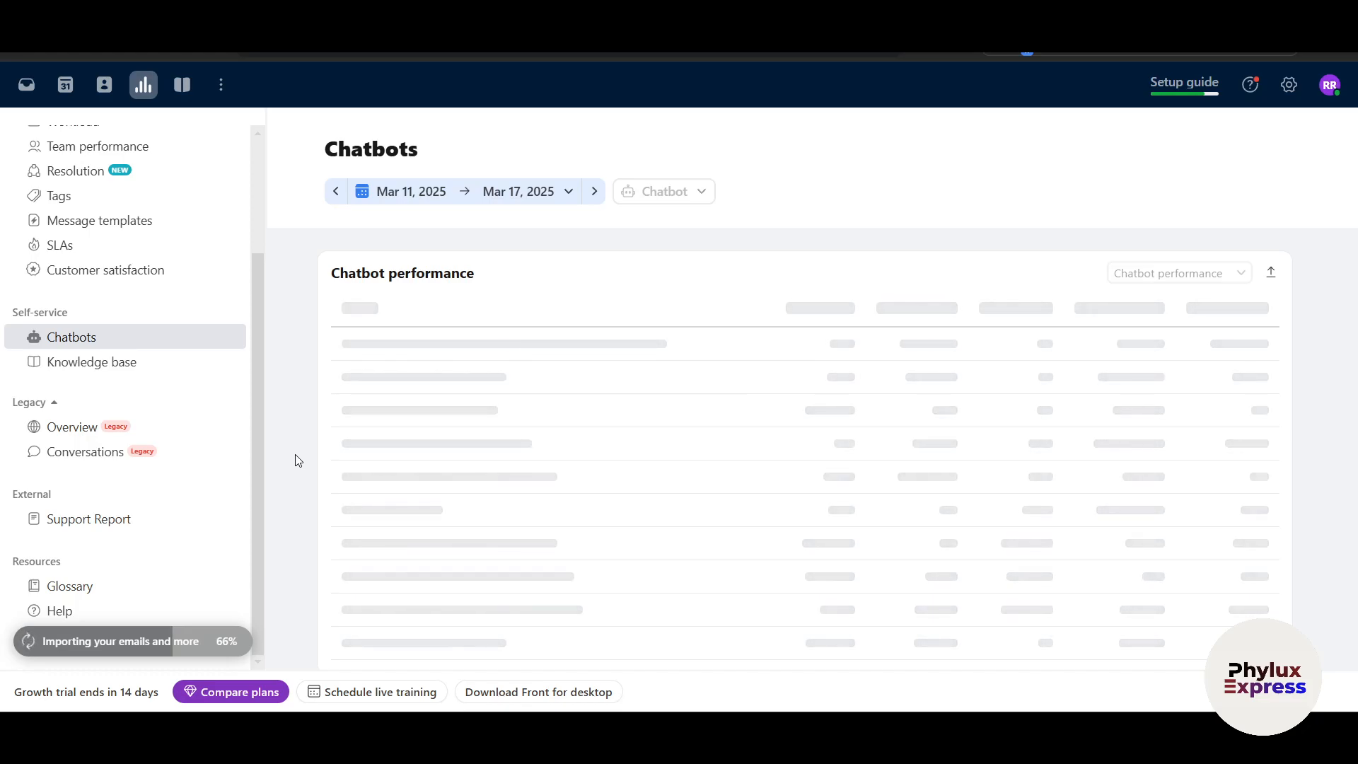
pyautogui.click(153, 367)
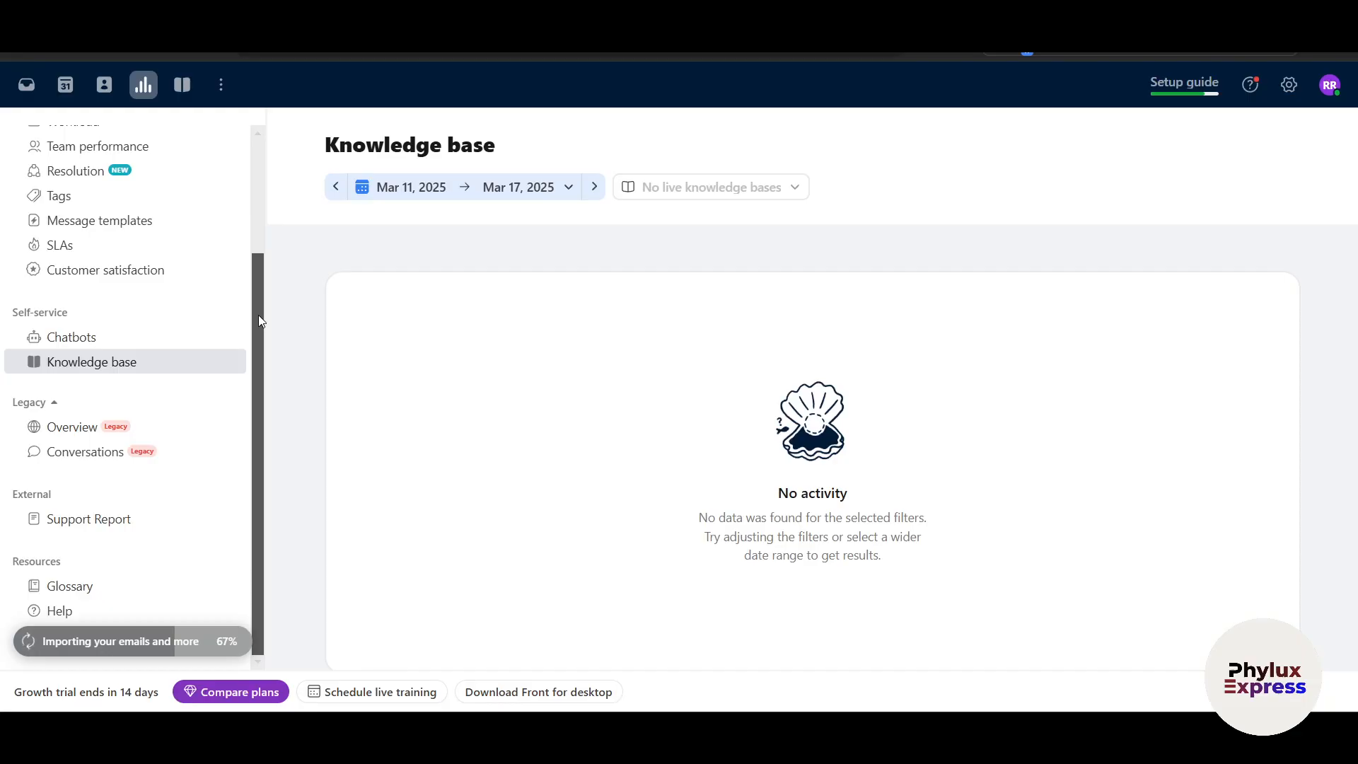
pyautogui.moveTo(257, 315); pyautogui.dragTo(257, 362)
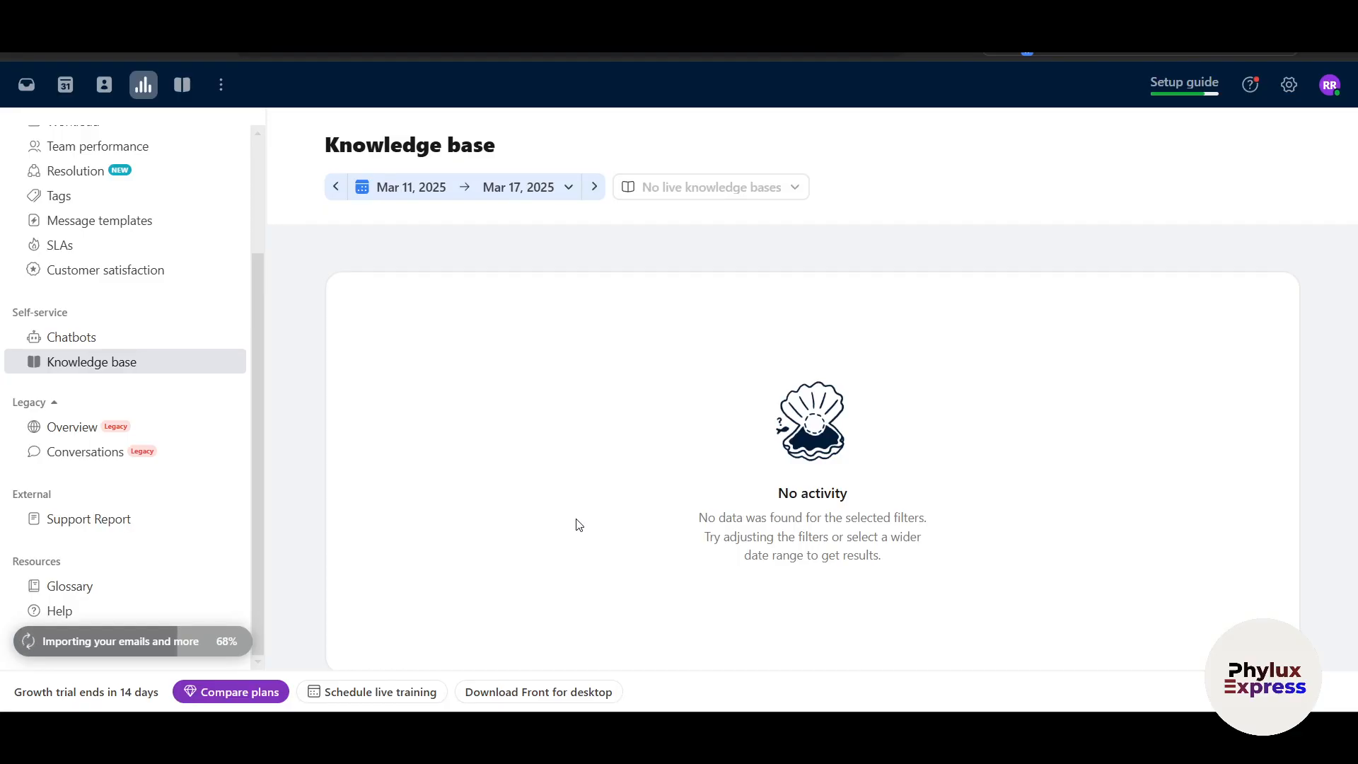
# - View the Untitled Help Center's content and the calendar, and return to the Assigned to me conversations
pyautogui.click(184, 80)
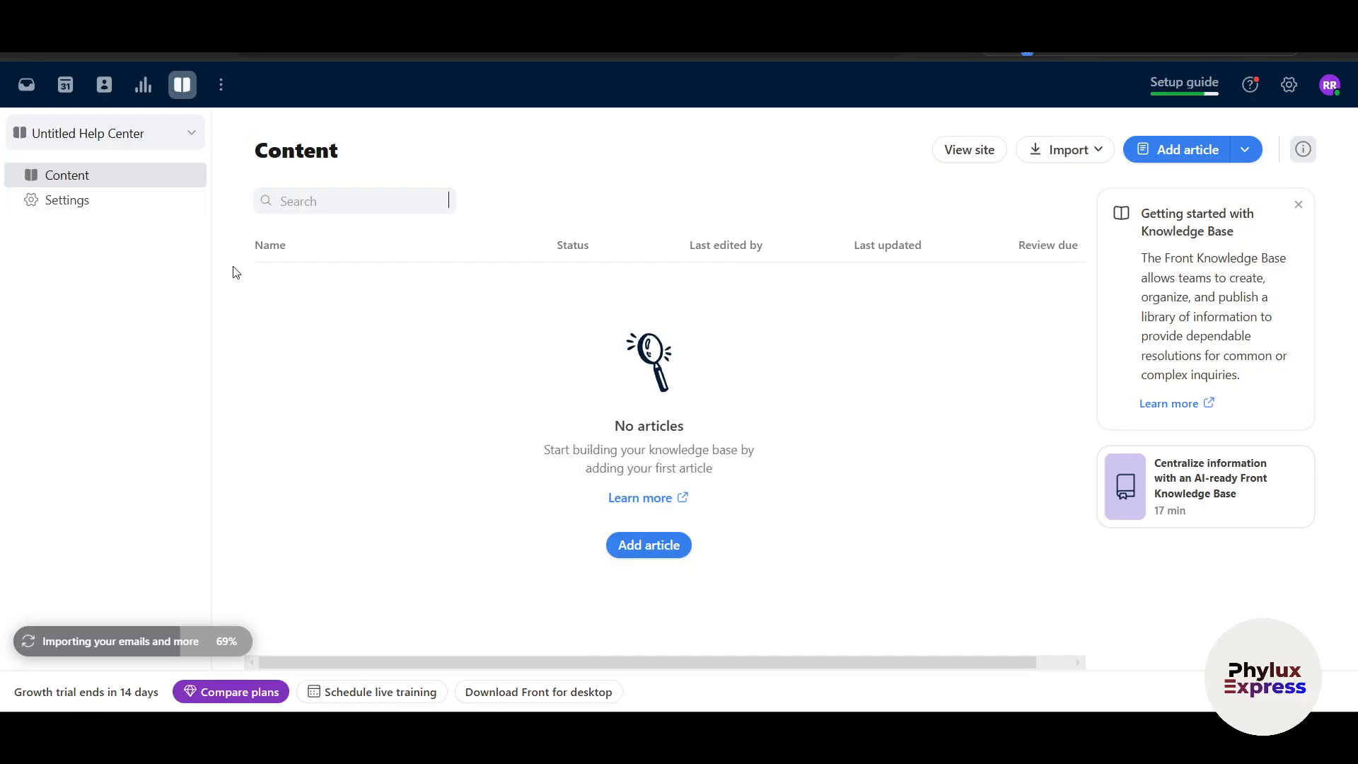
pyautogui.click(60, 93)
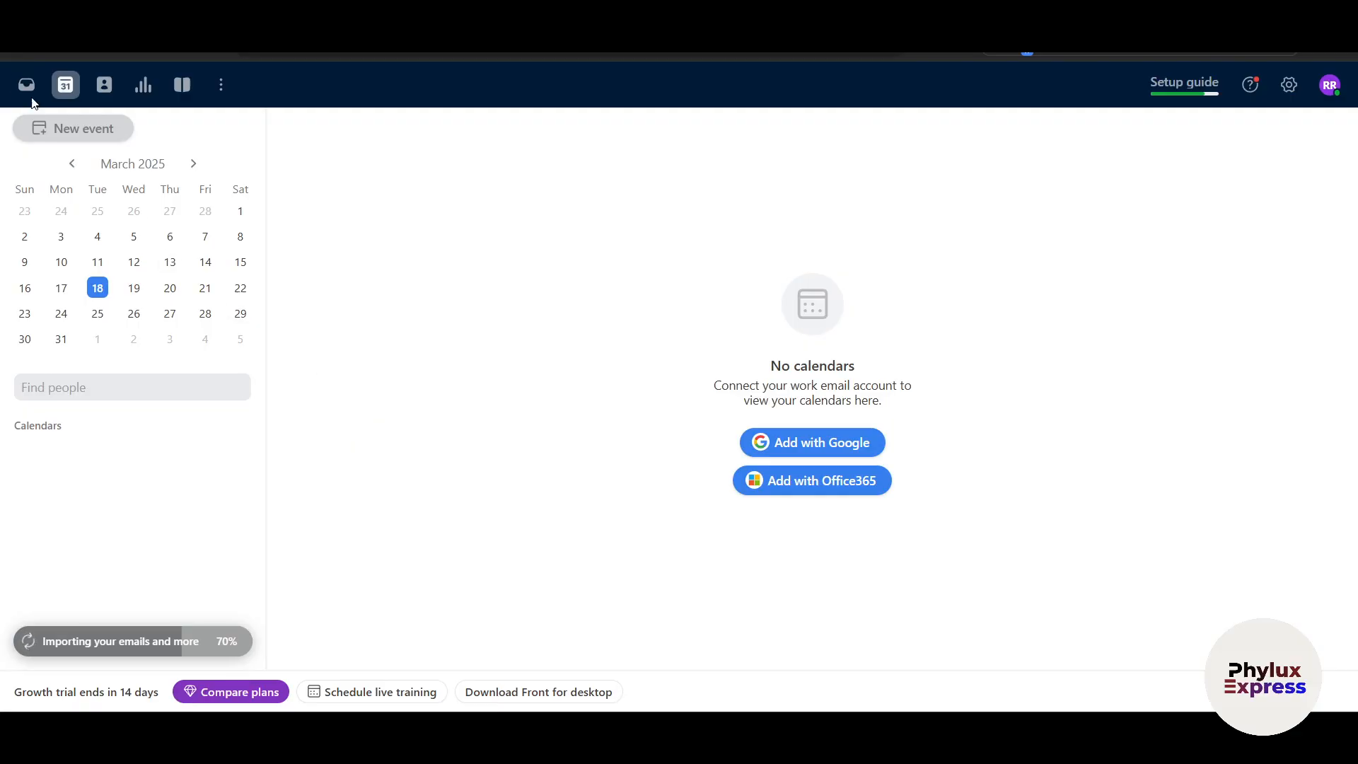
pyautogui.click(21, 75)
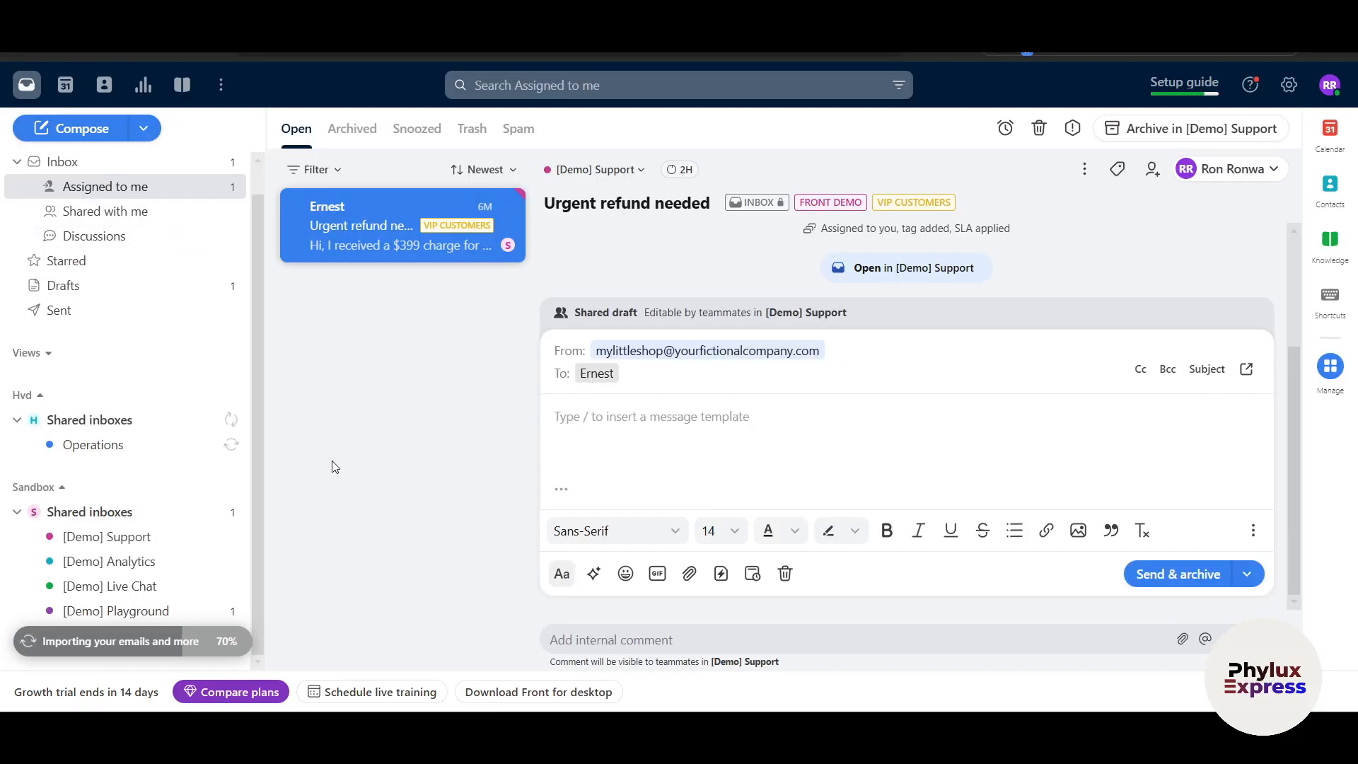